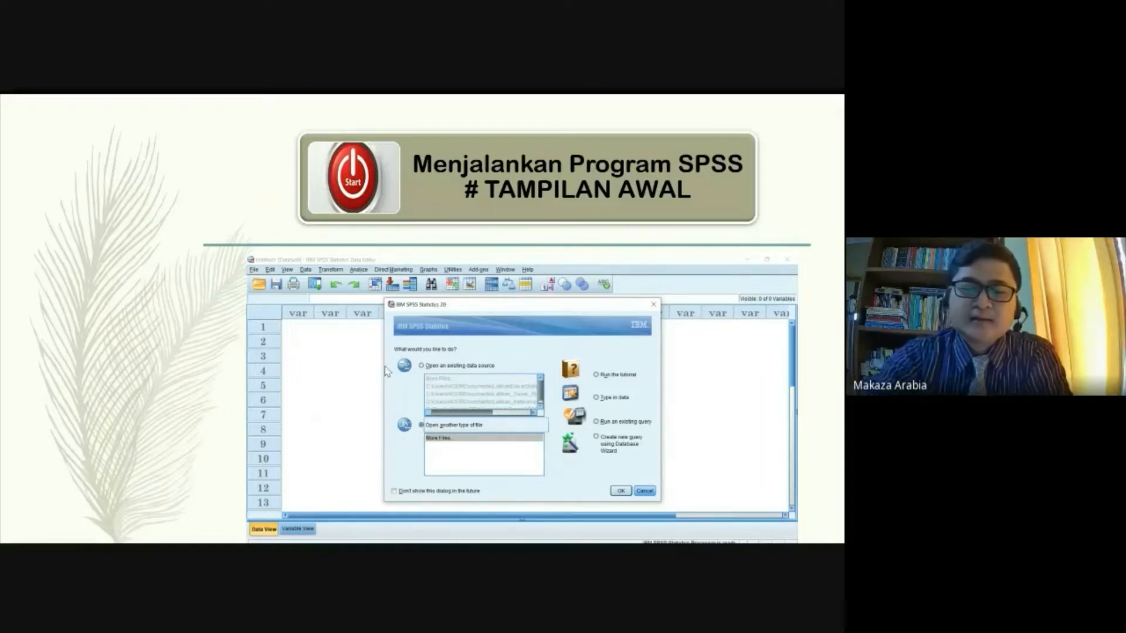
End the PowerPoint slide show and switch away to the Windows desktop
key(Escape)
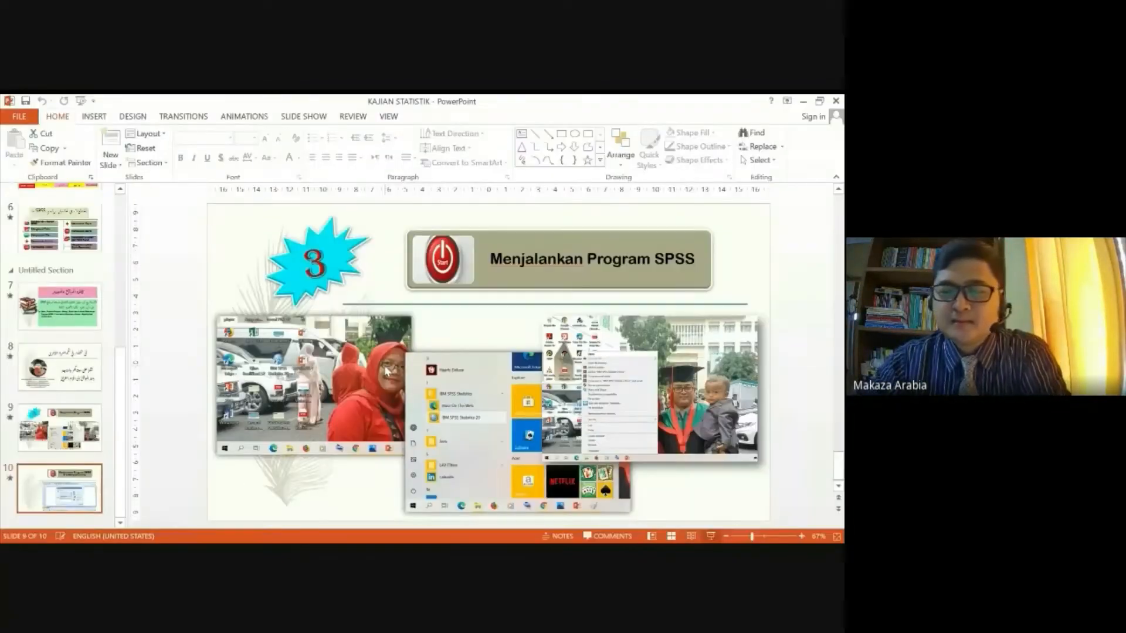
key(alt+Tab)
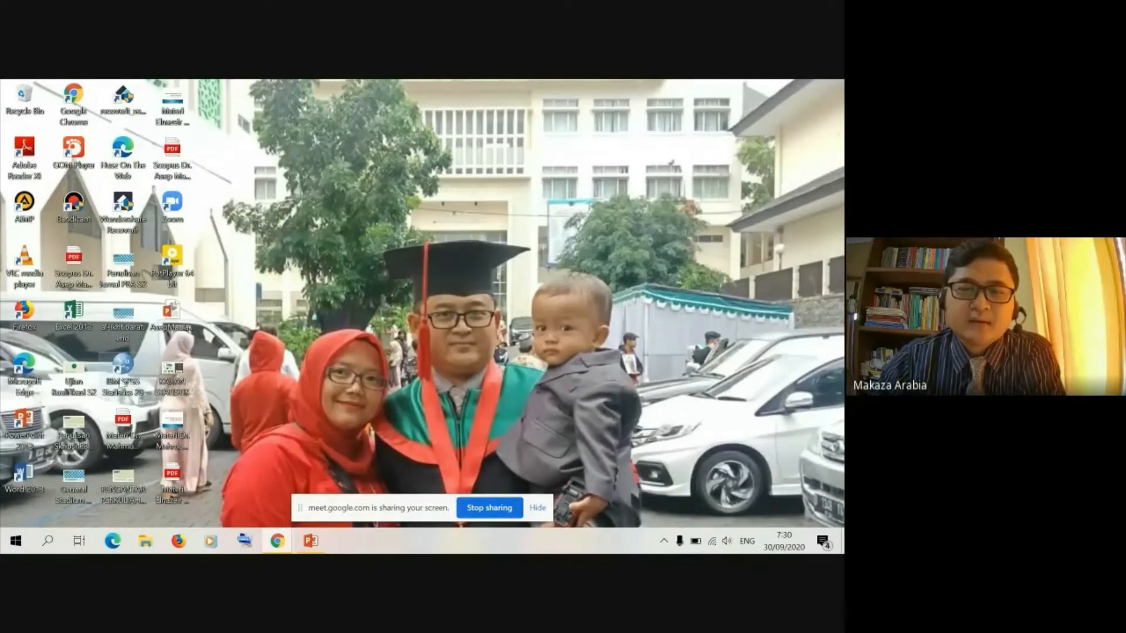
Launch IBM SPSS Statistics 20 from its desktop shortcut, dismiss the startup dialog and exit the program
click(120, 380)
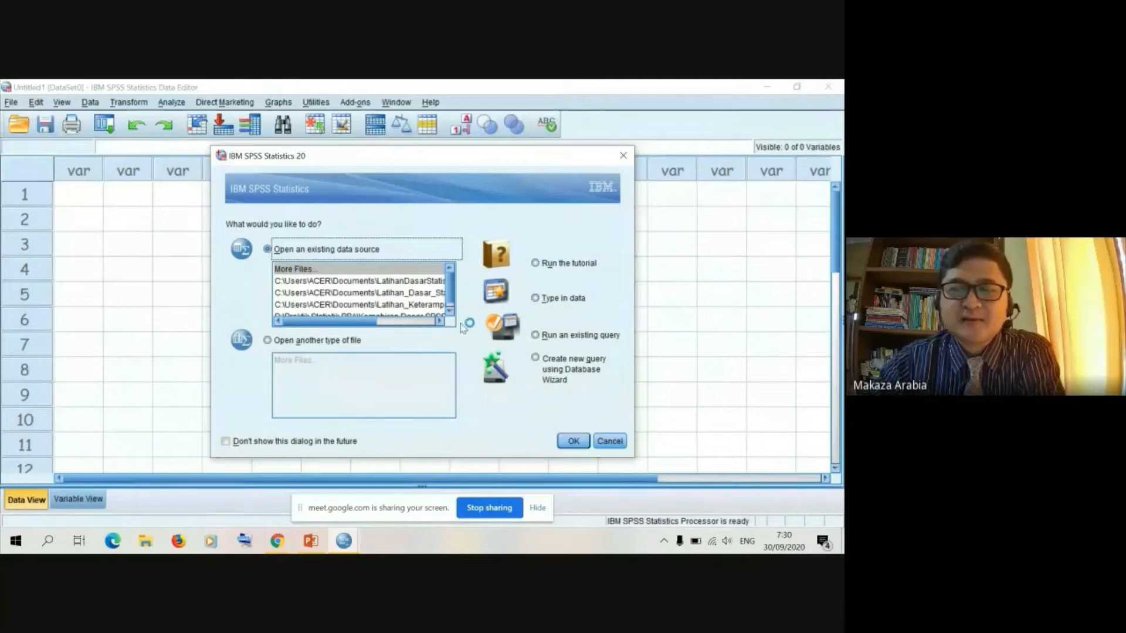
click(609, 442)
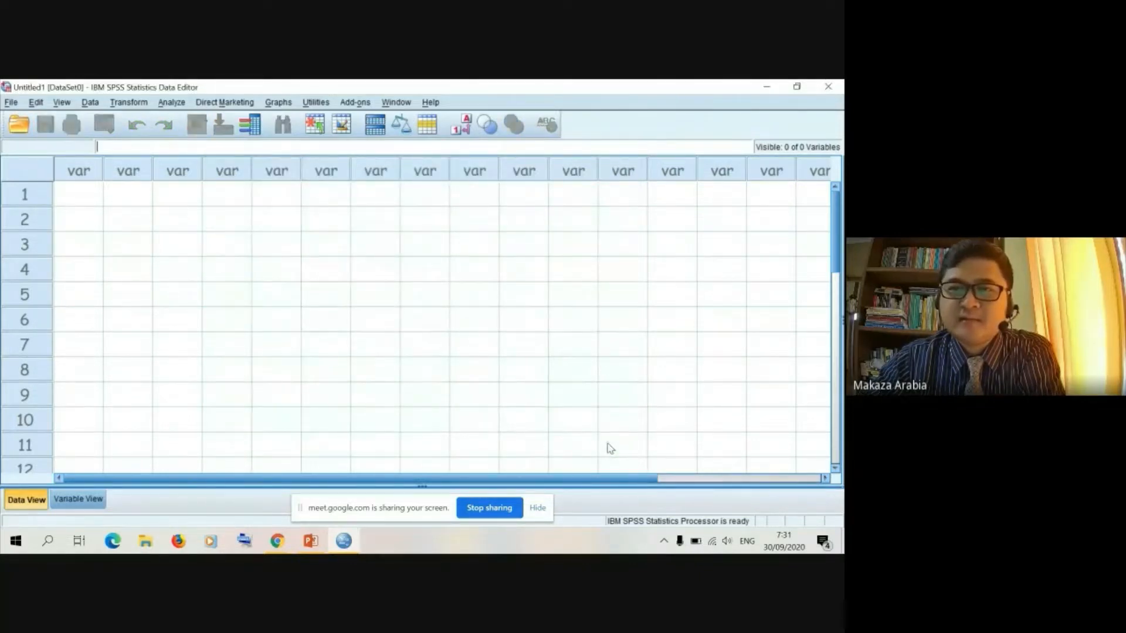
click(10, 104)
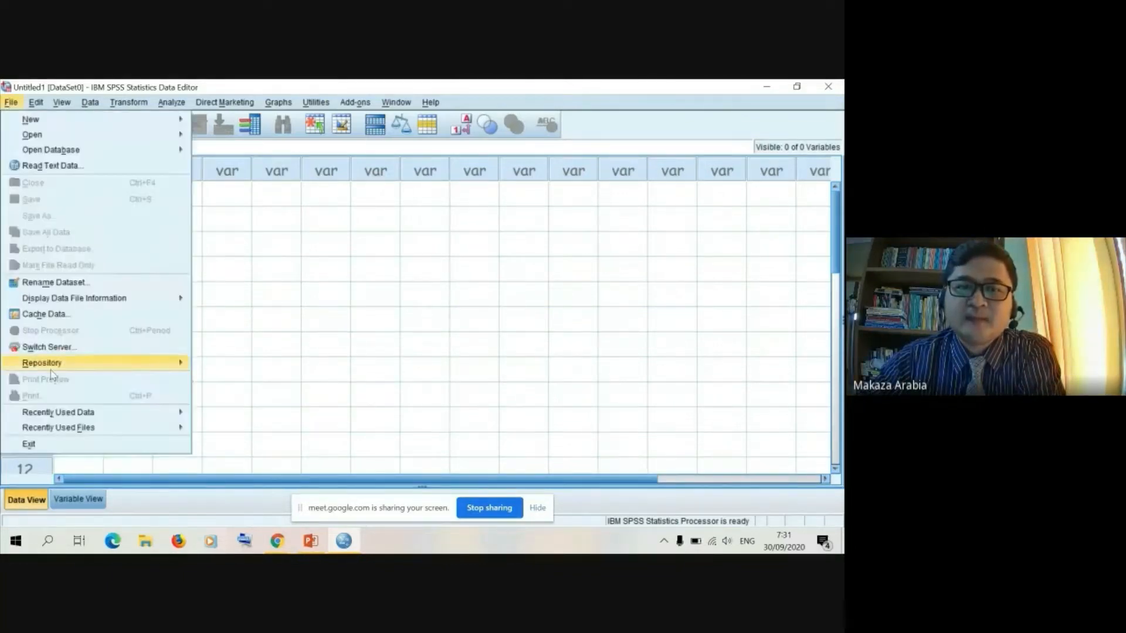
click(29, 444)
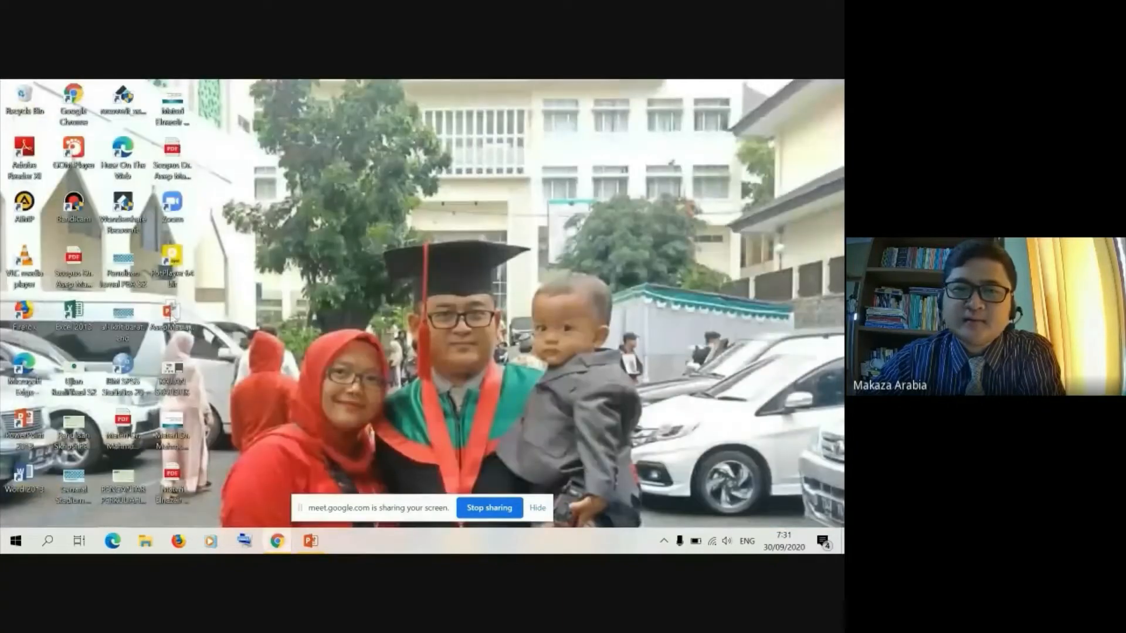
Launch IBM SPSS Statistics 20 from the Windows list of installed programs, dismiss the startup dialog and exit again
click(15, 545)
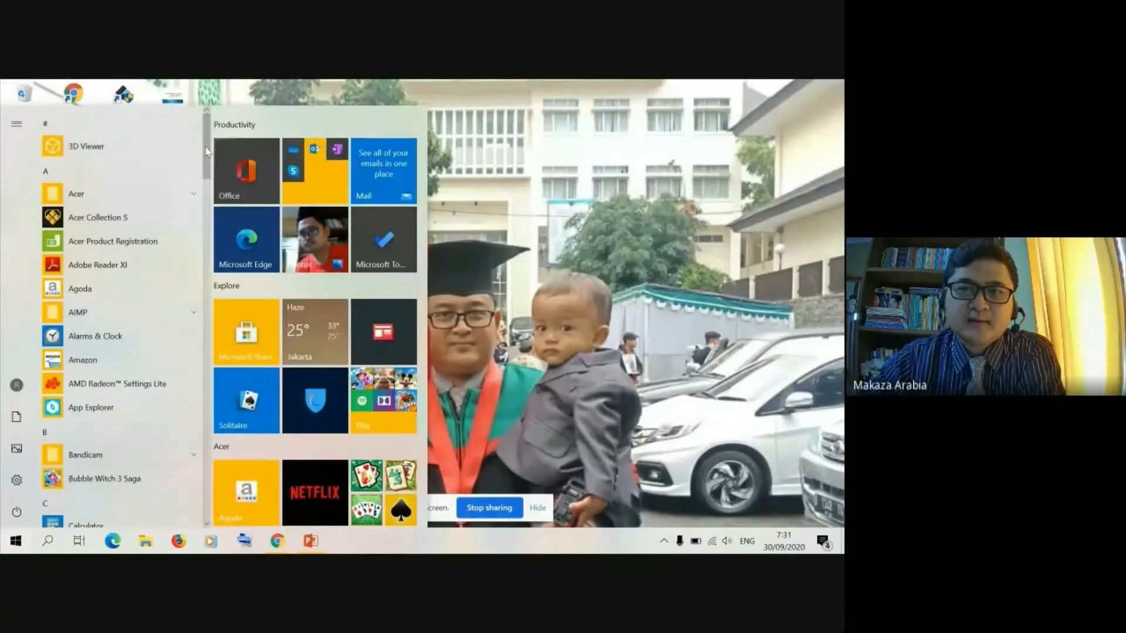
drag(207, 150, 208, 283)
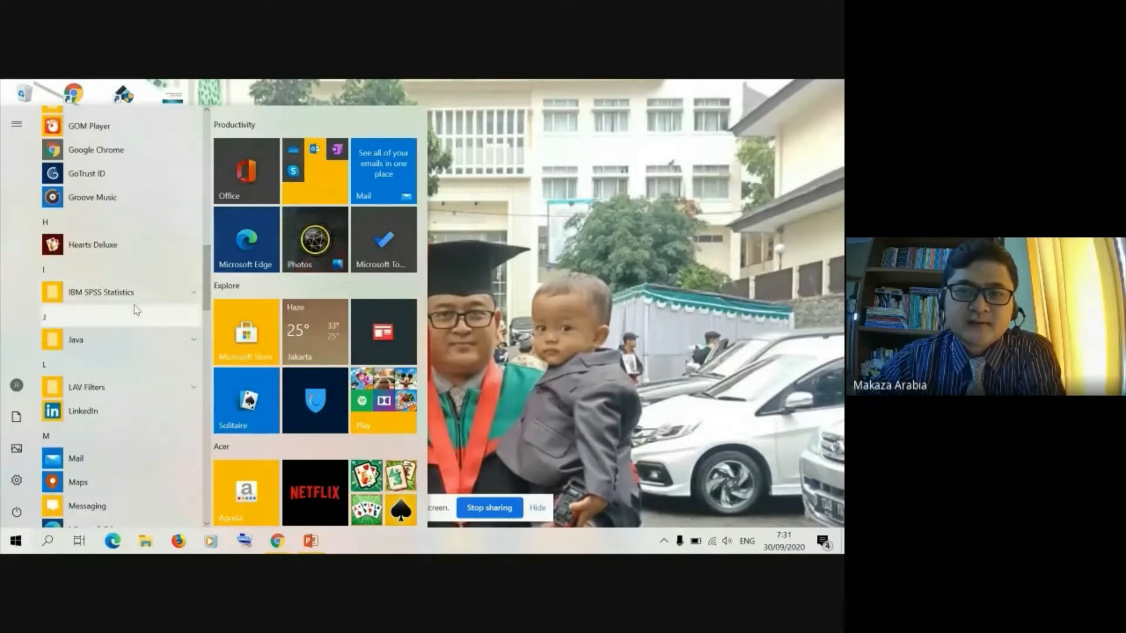
click(188, 295)
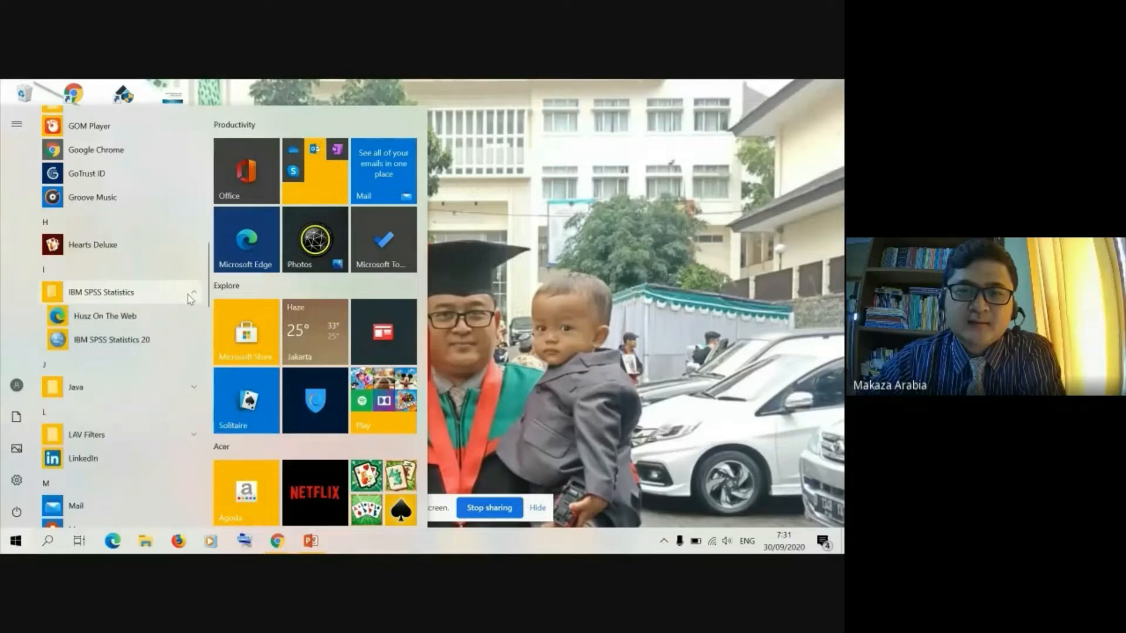
click(162, 342)
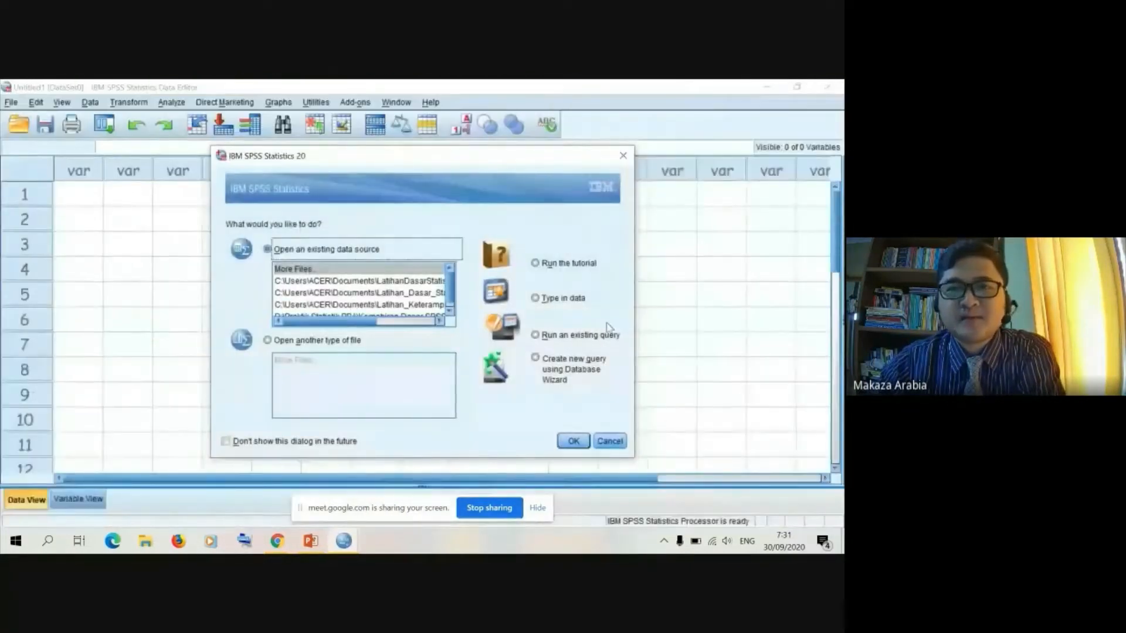
click(609, 442)
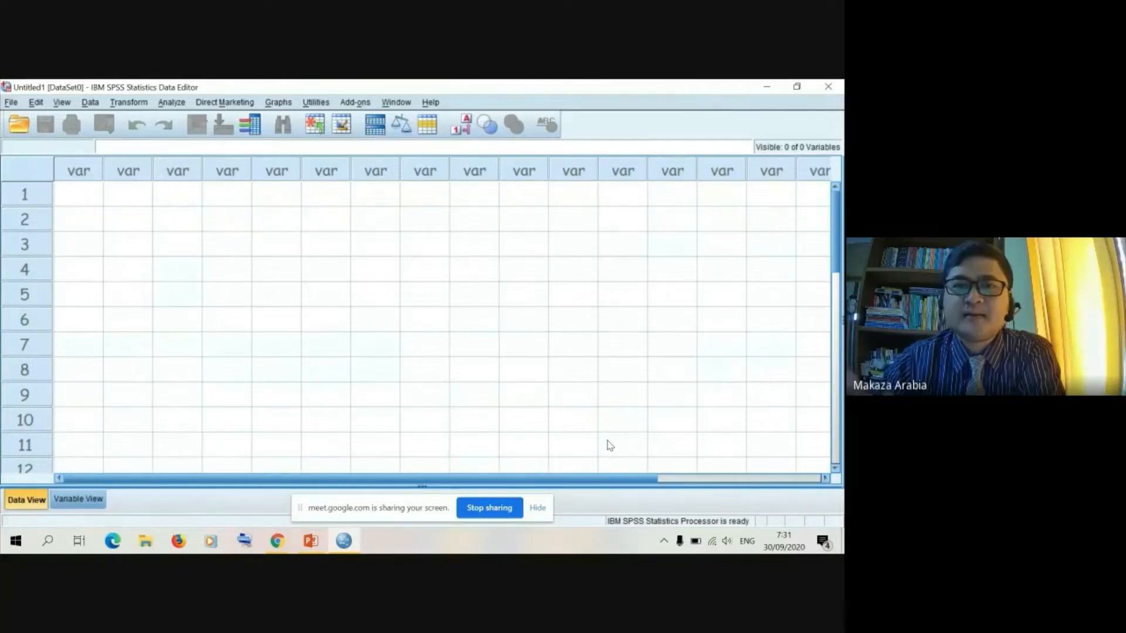
click(11, 103)
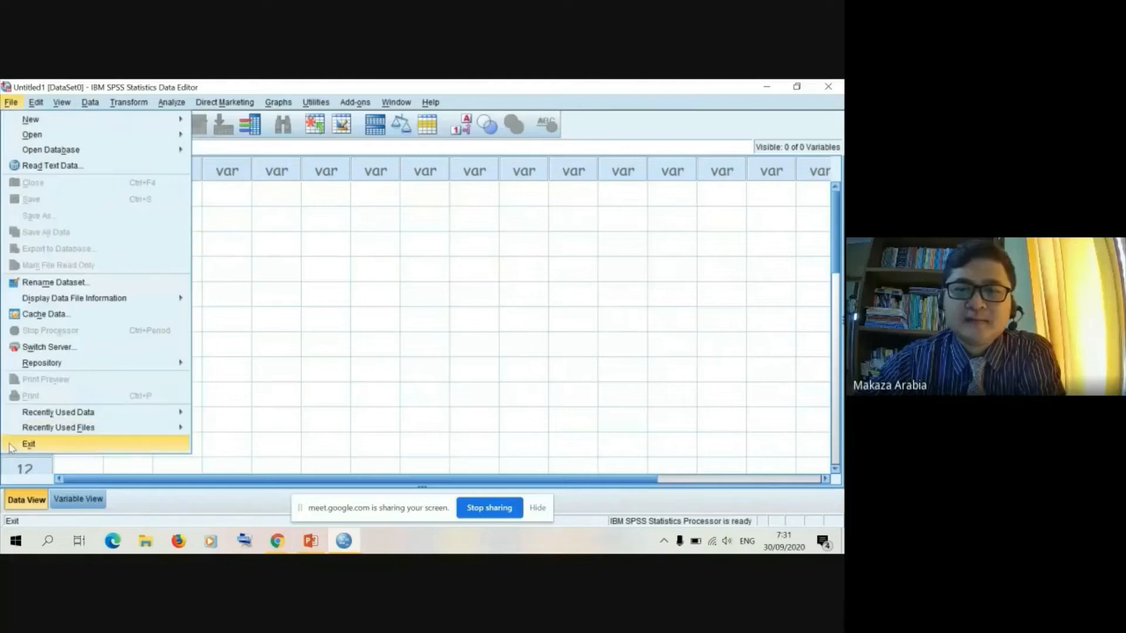
click(10, 448)
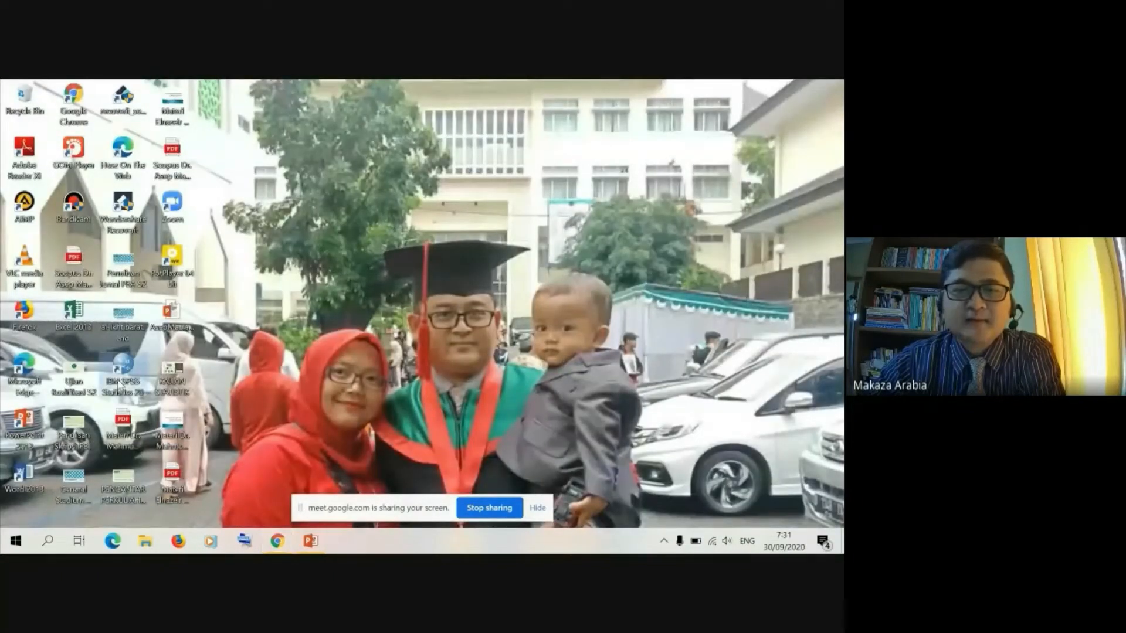
Open IBM SPSS Statistics 20 through the desktop shortcut's Open option and dismiss the startup dialog to reach the empty dataset
right_click(120, 382)
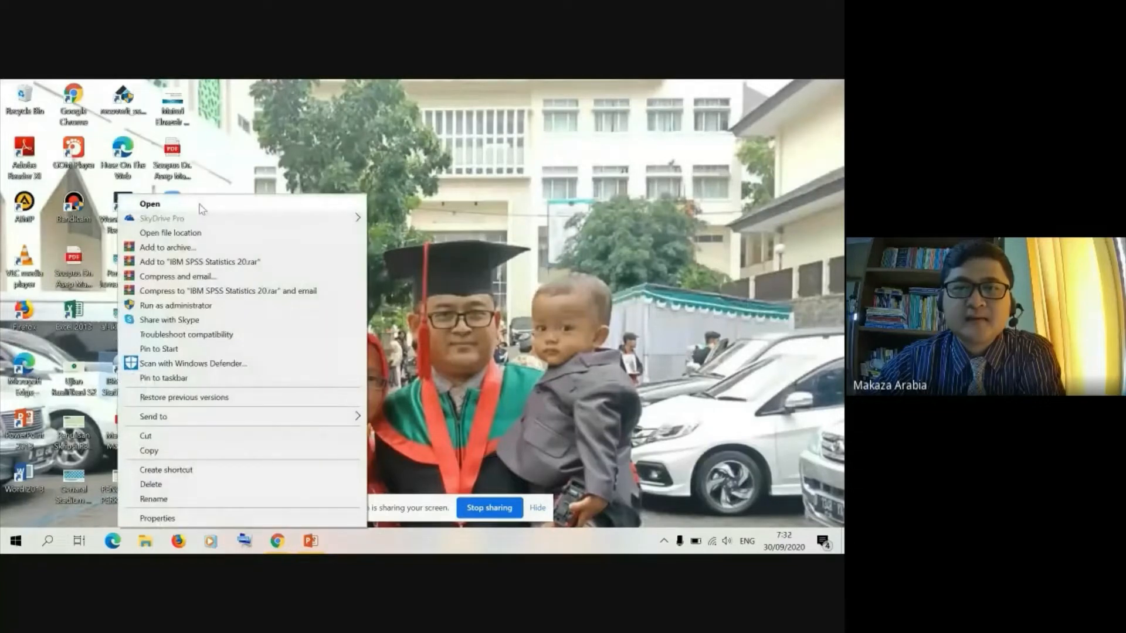
click(202, 206)
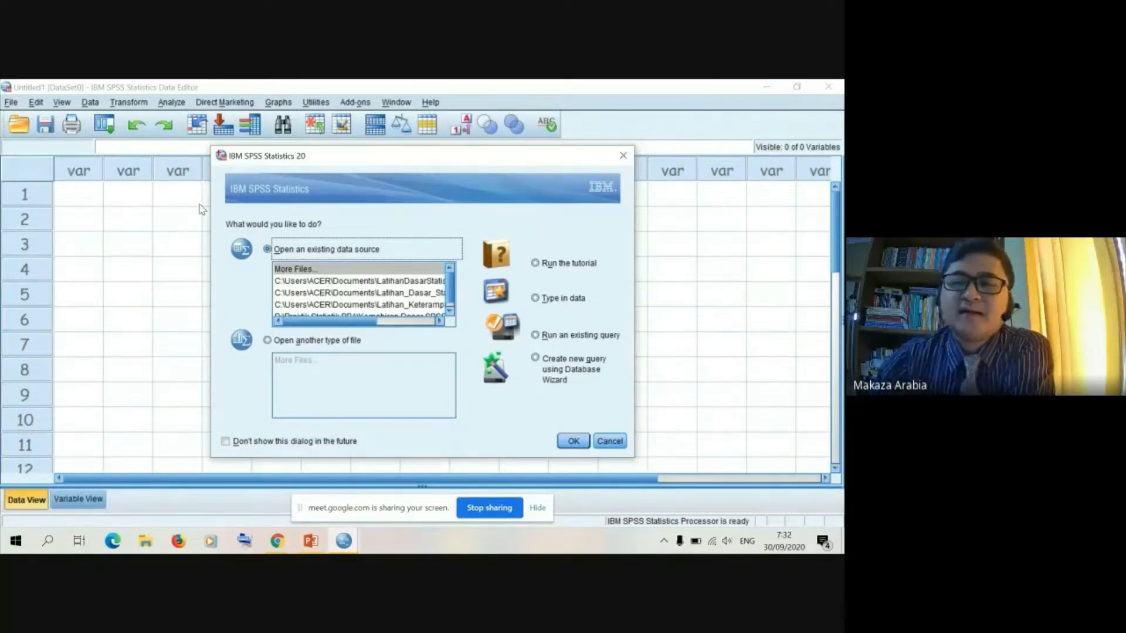
click(609, 441)
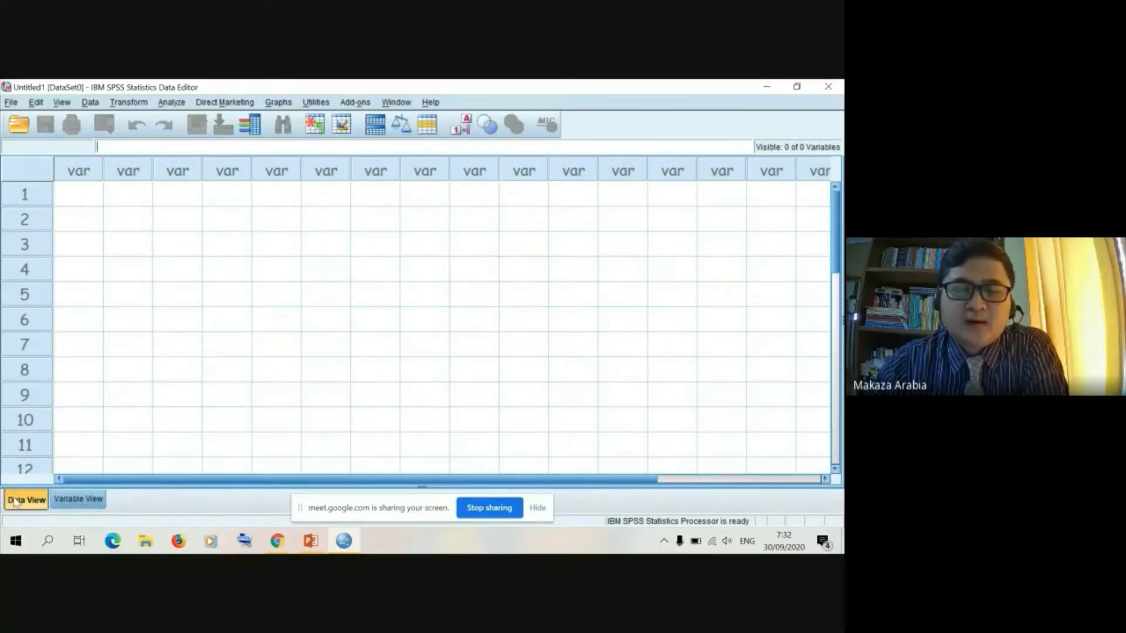
Examine the empty variable definition sheet, then return to the data sheet
click(83, 505)
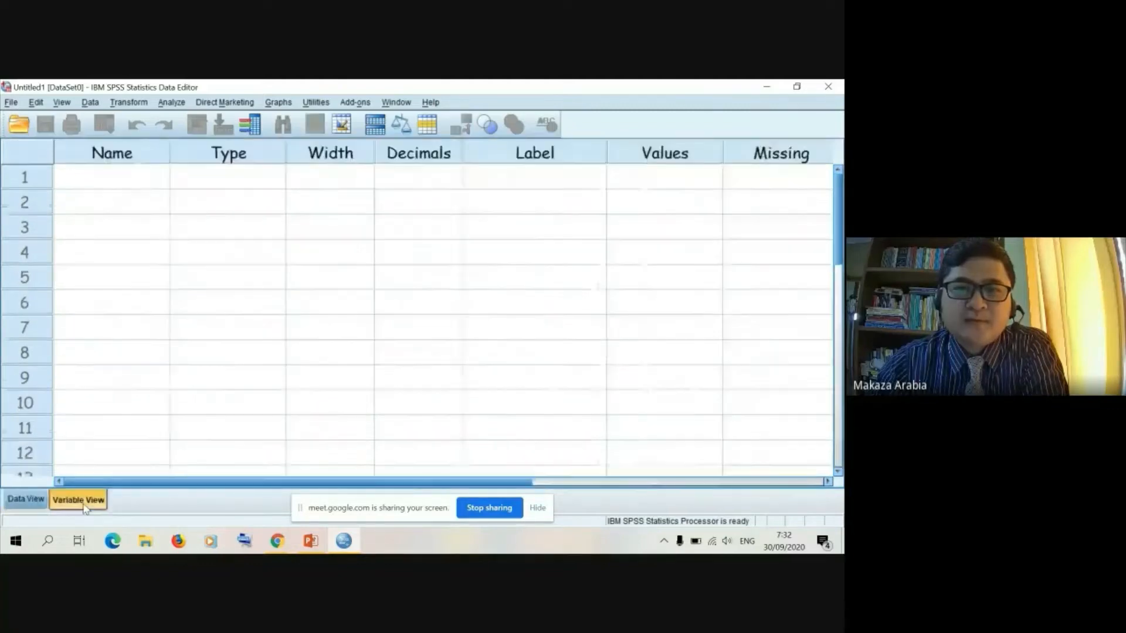
click(26, 503)
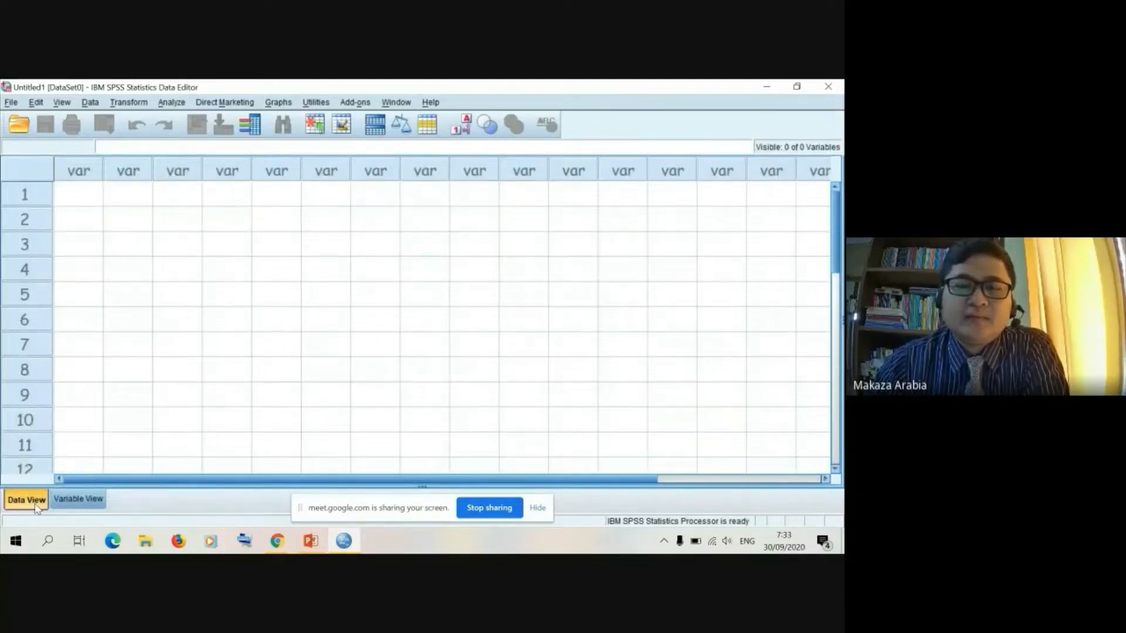
Define the first variable in Variable View with the name Penguasaan_MBA and widen the Name column to fit it
click(69, 506)
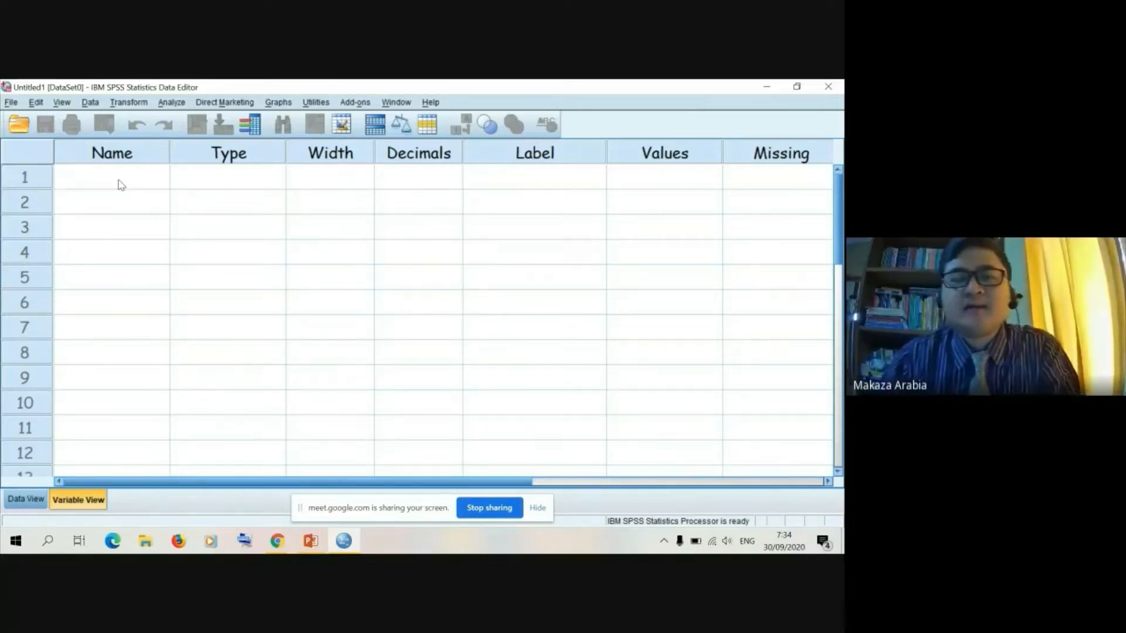
click(121, 184)
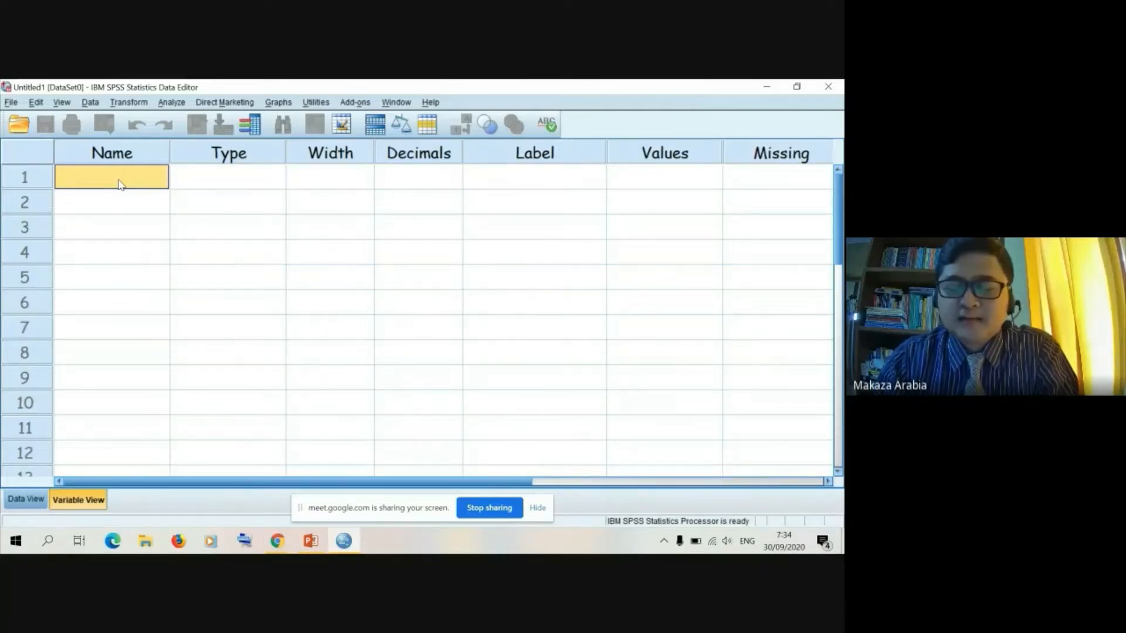
text(P)
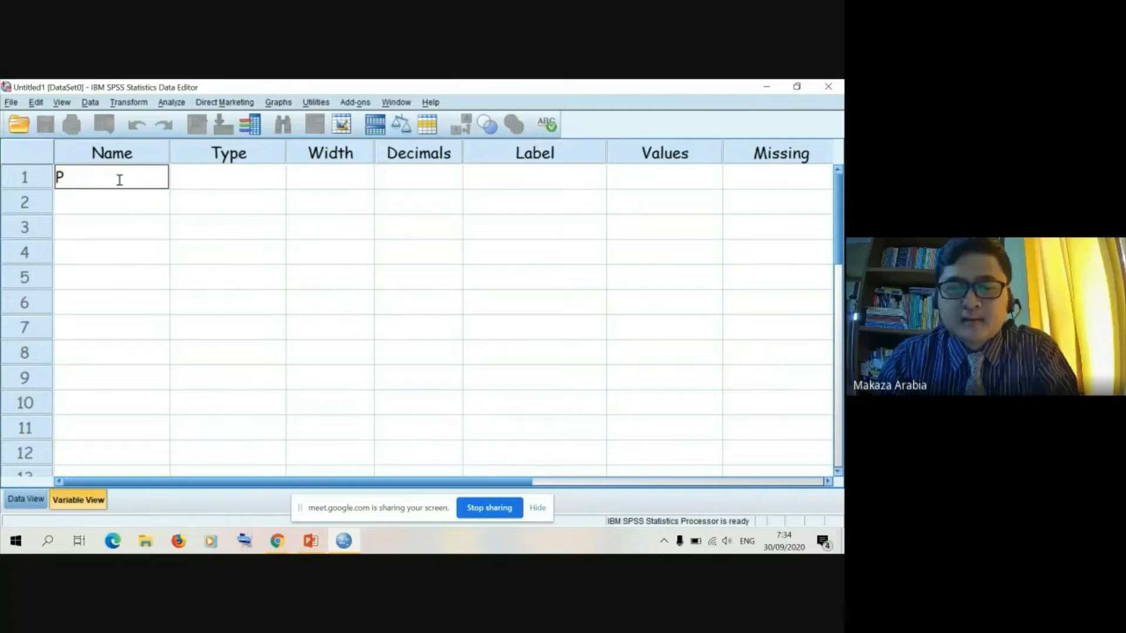
text(eng)
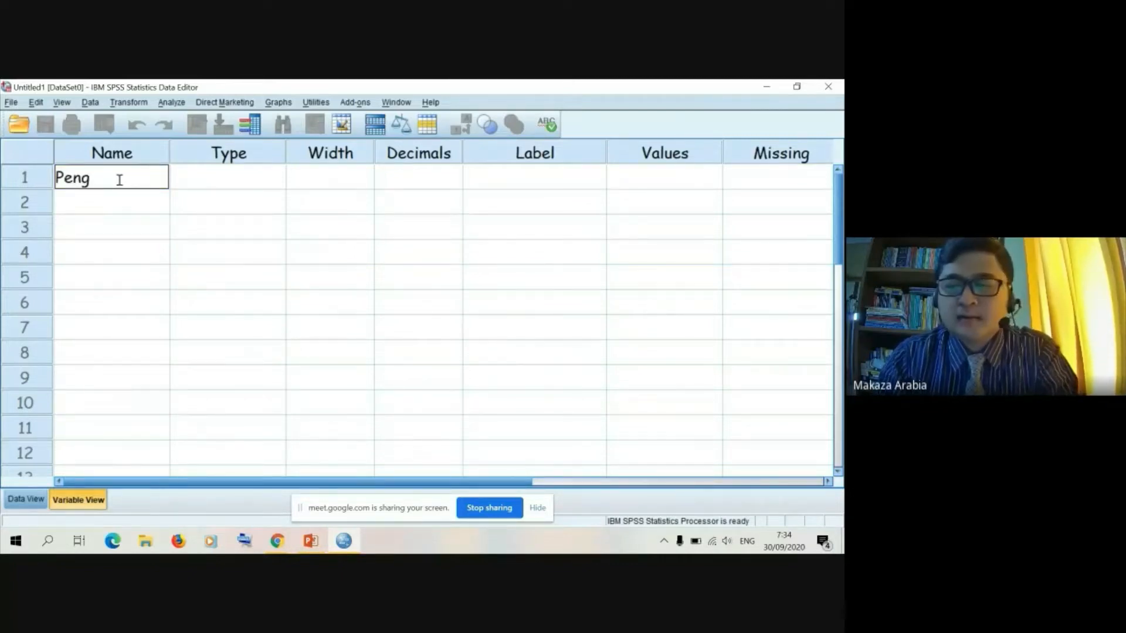
text(uasaan_)
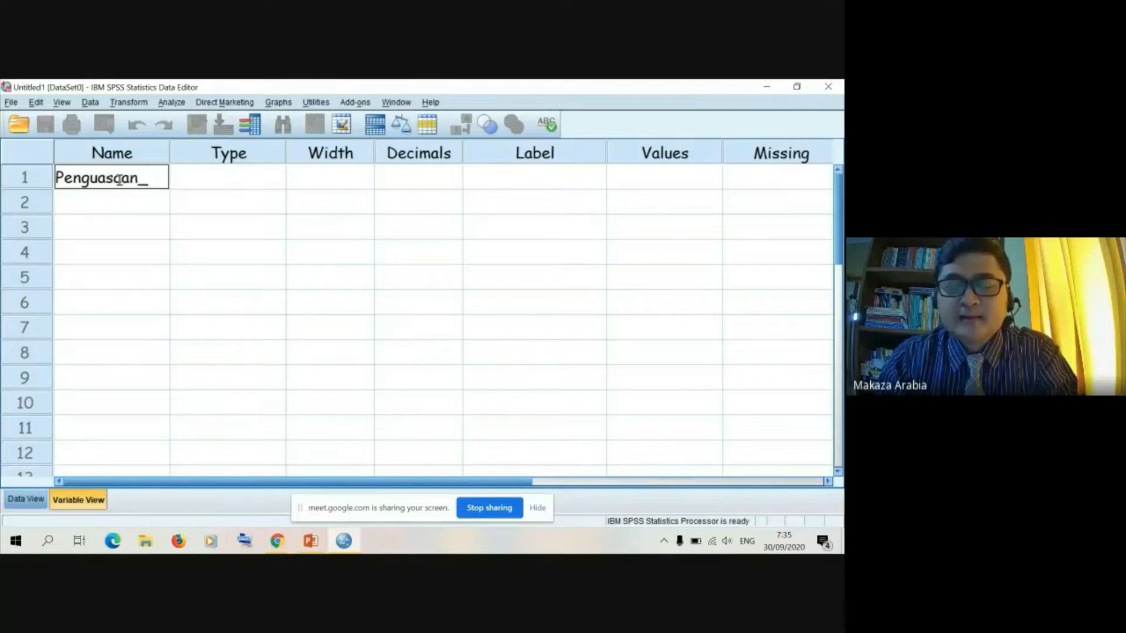
text(M)
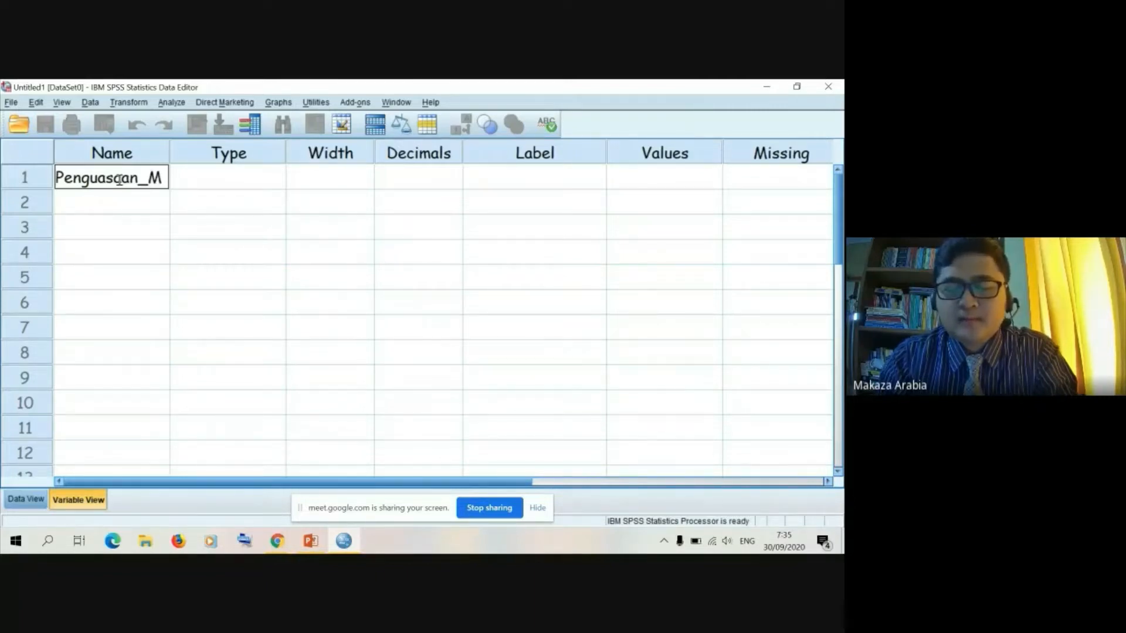
text(BA)
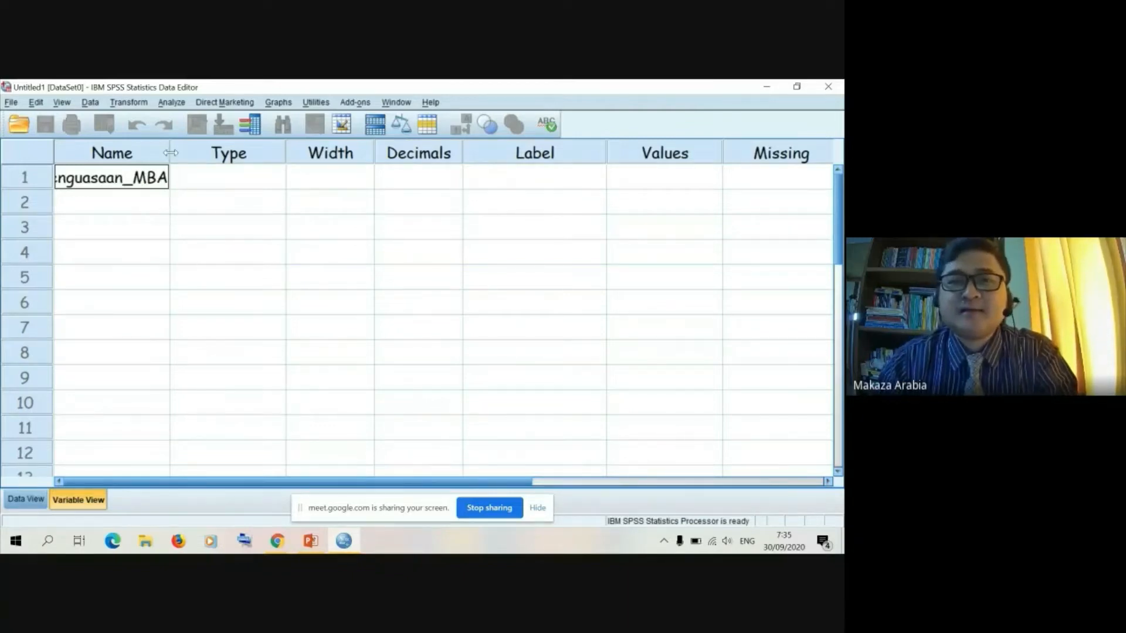
drag(170, 153, 195, 153)
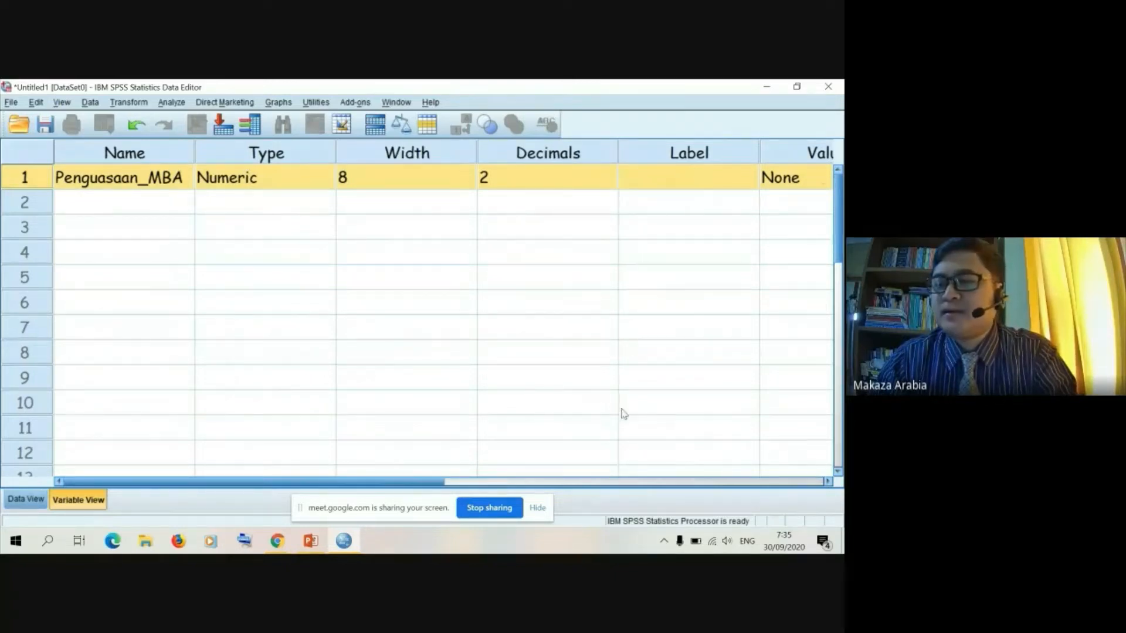
Label the Penguasaan_MBA variable as Penguasaan_Mufrodat_Bahasa_Arab
scroll(572, 444, right, 6)
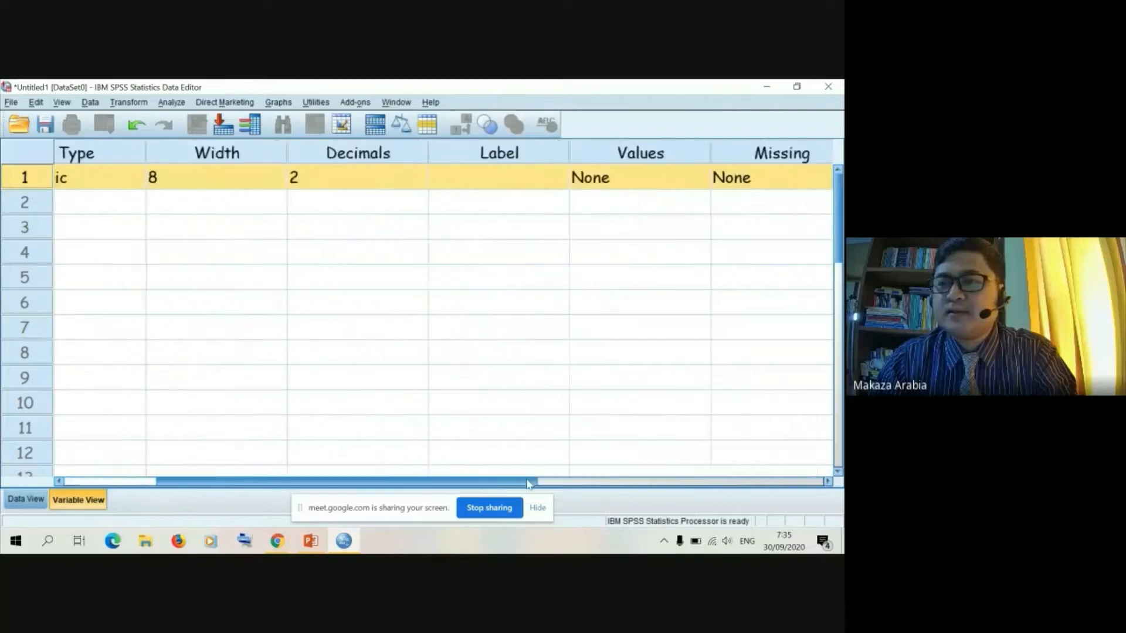
scroll(645, 461, right, 1)
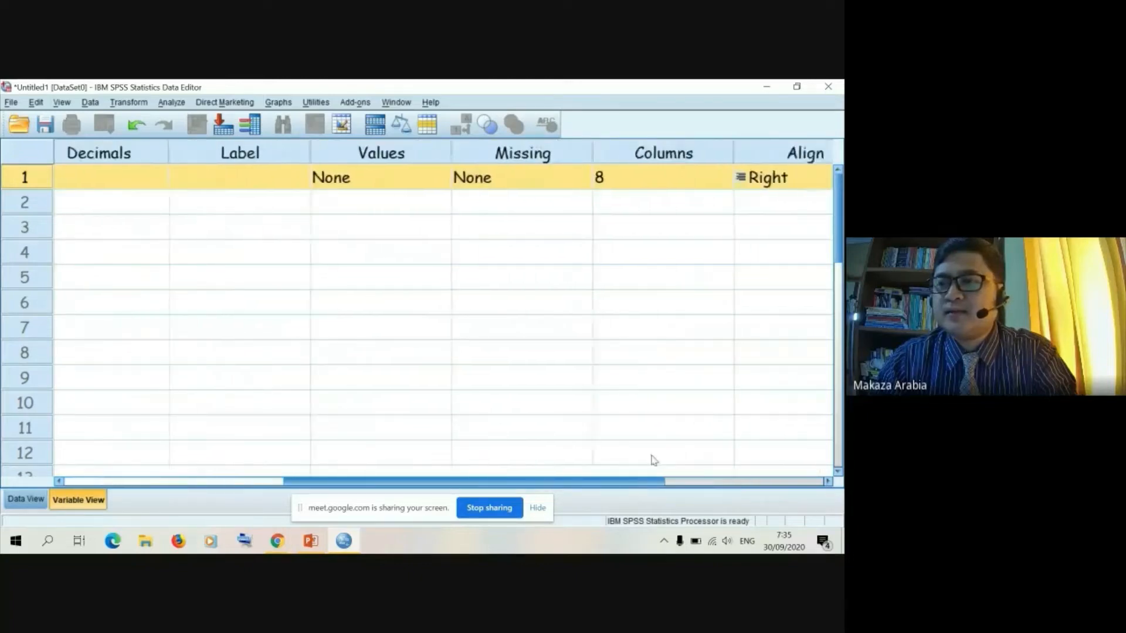
scroll(654, 461, left, 7)
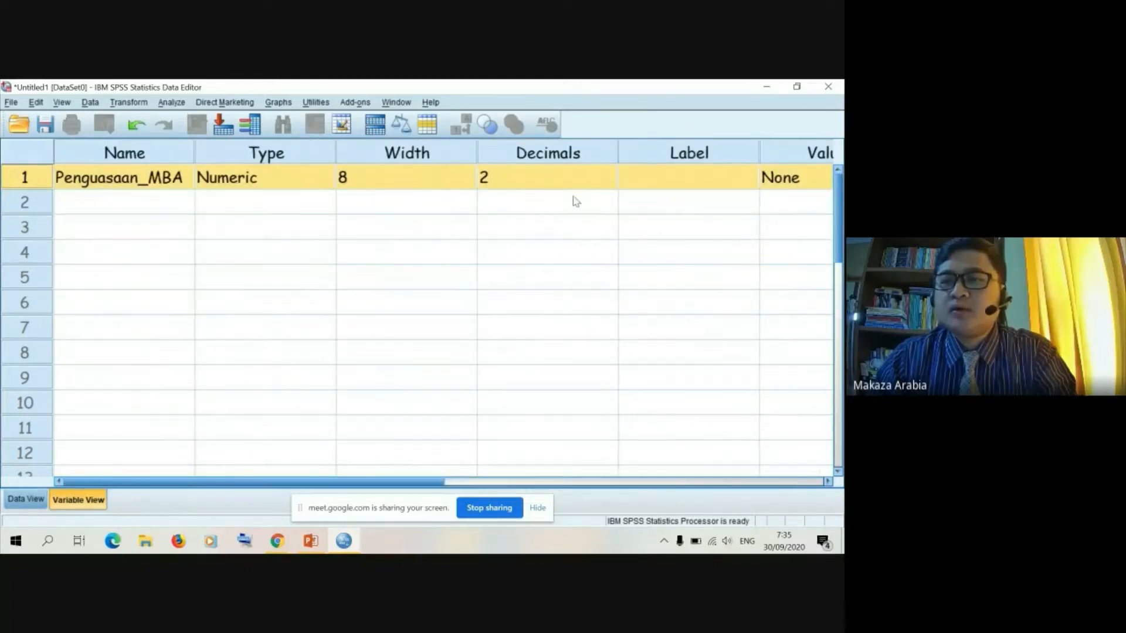
click(646, 184)
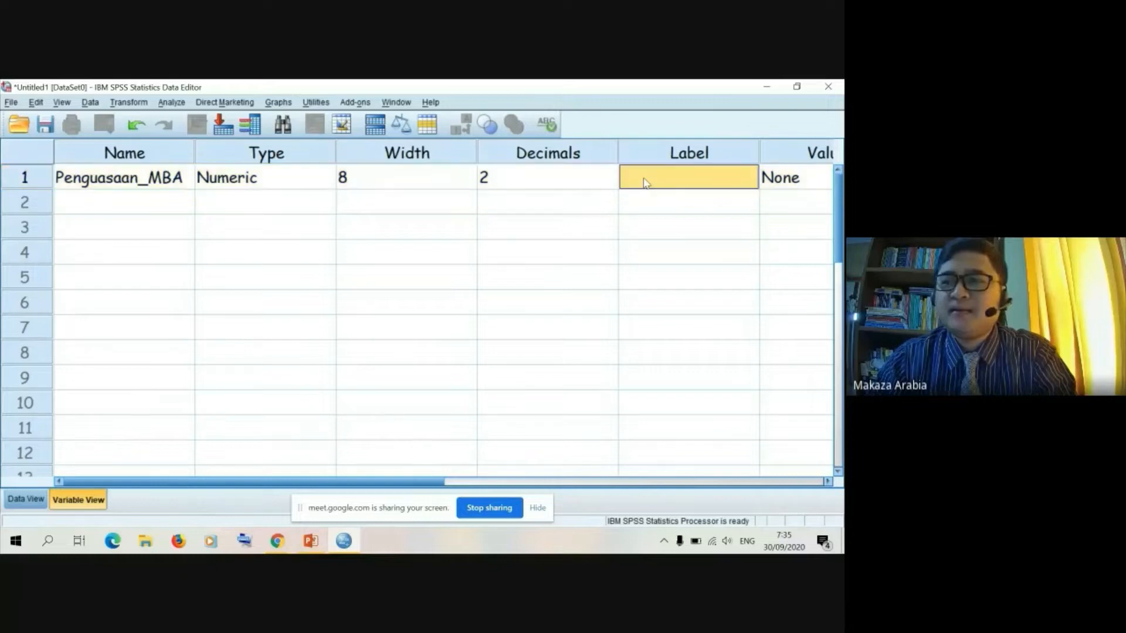
text(Pe)
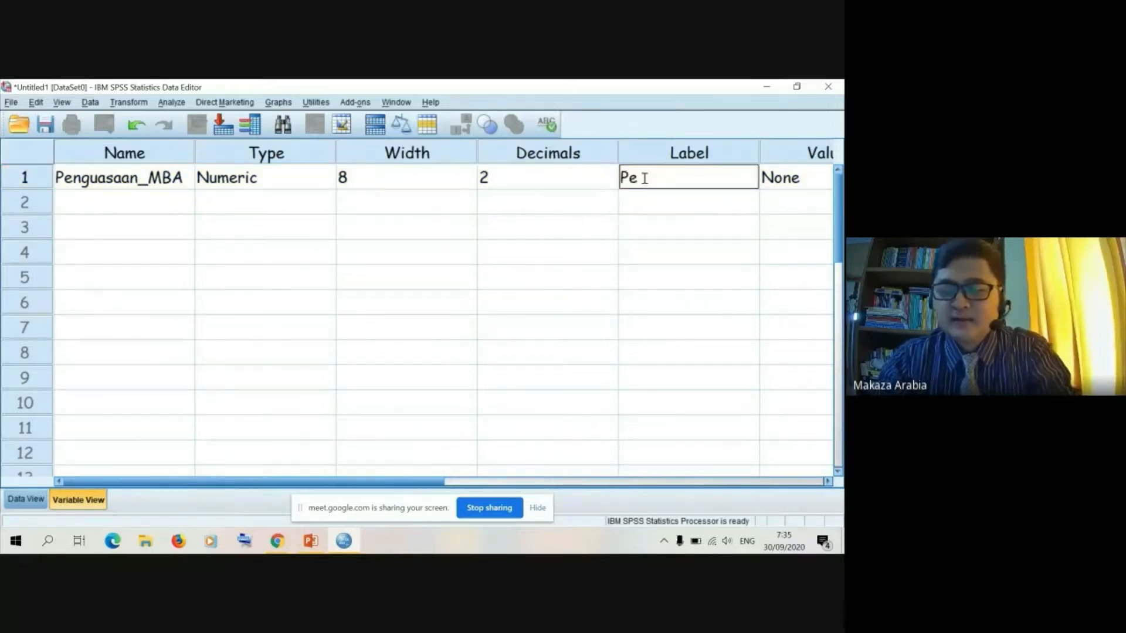
text(nguasaa)
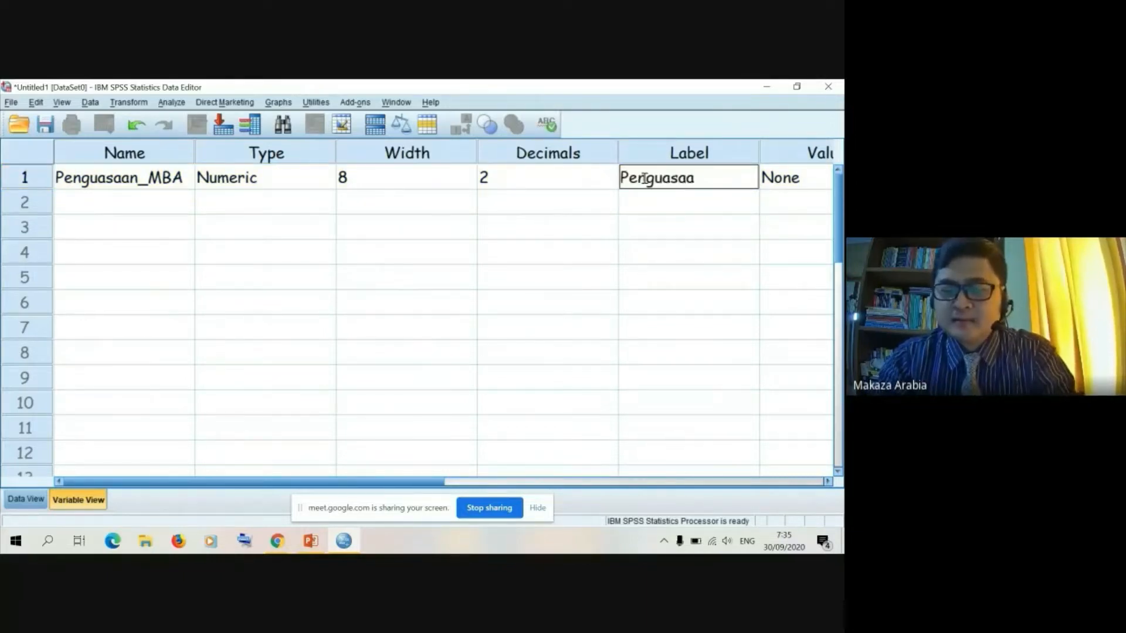
text(n_Muf)
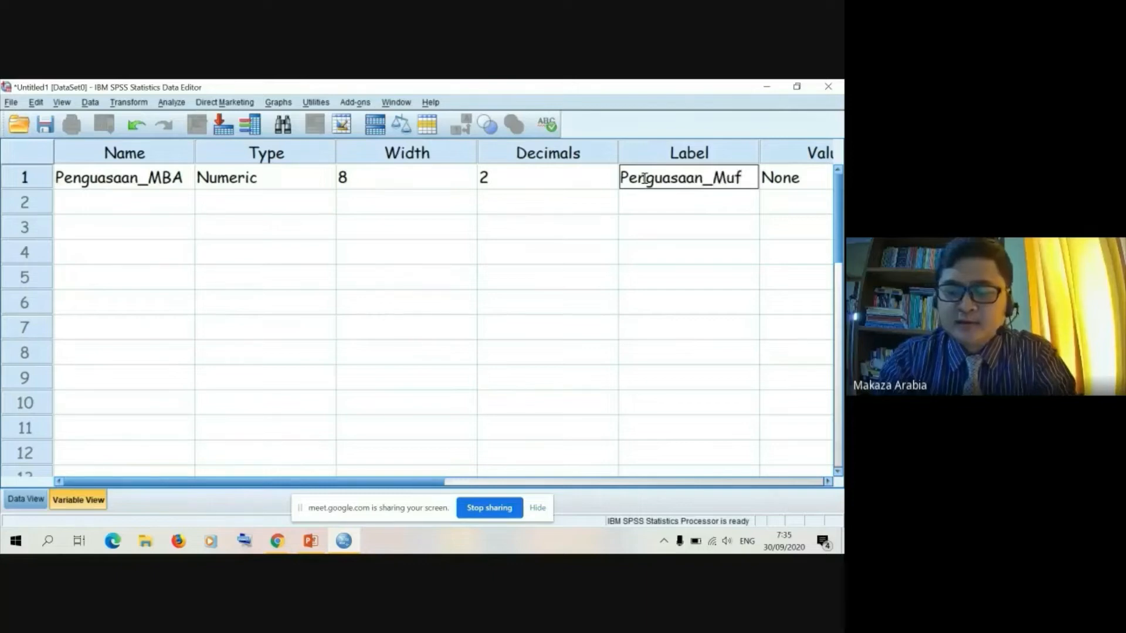
text(rodat)
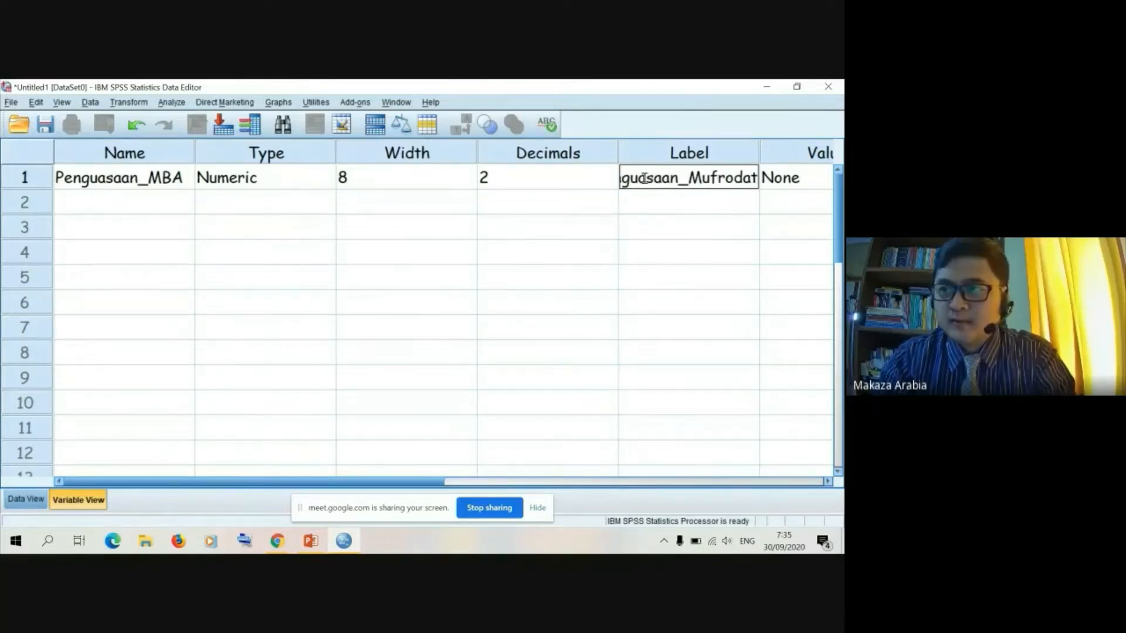
text(_Bahasa)
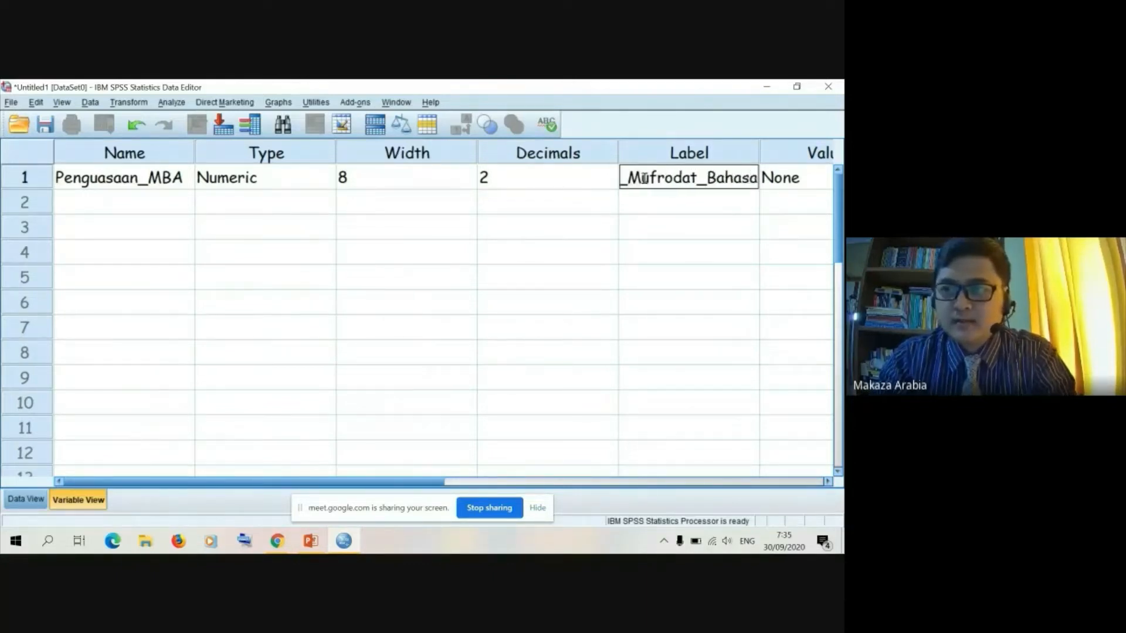
text(_Arab)
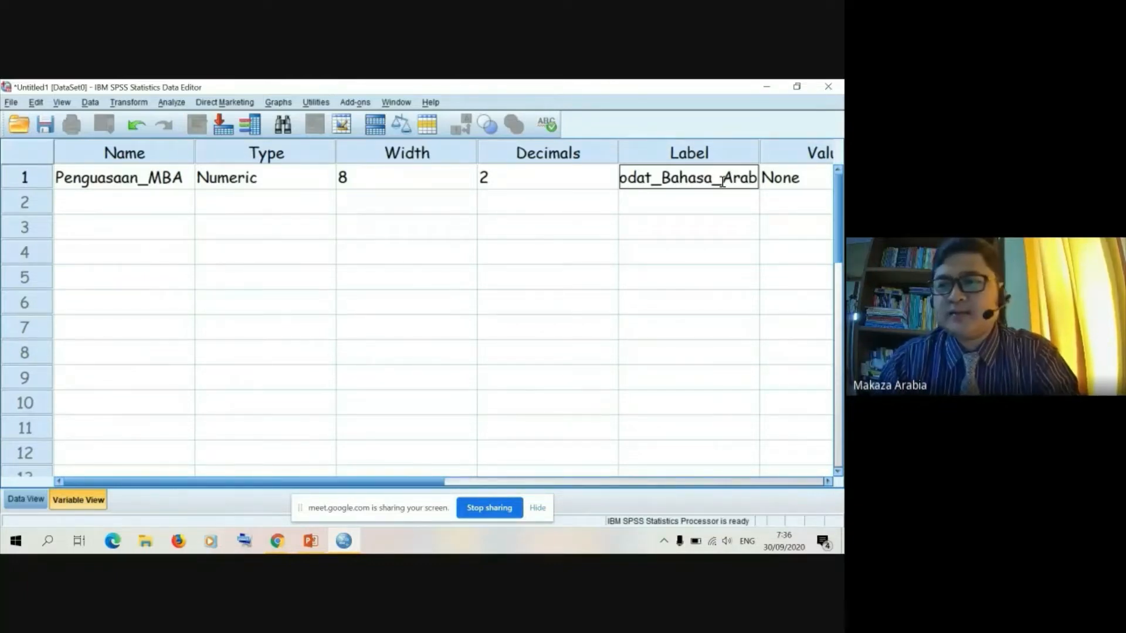
Set the number of decimals for the Penguasaan_MBA variable to 0
click(604, 186)
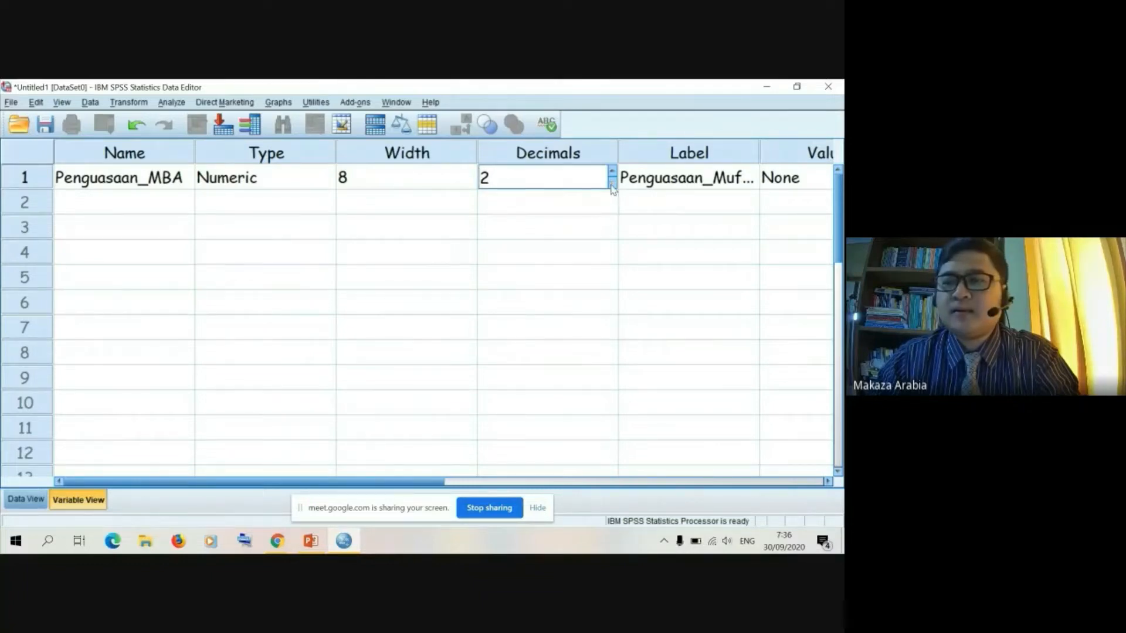
click(611, 184)
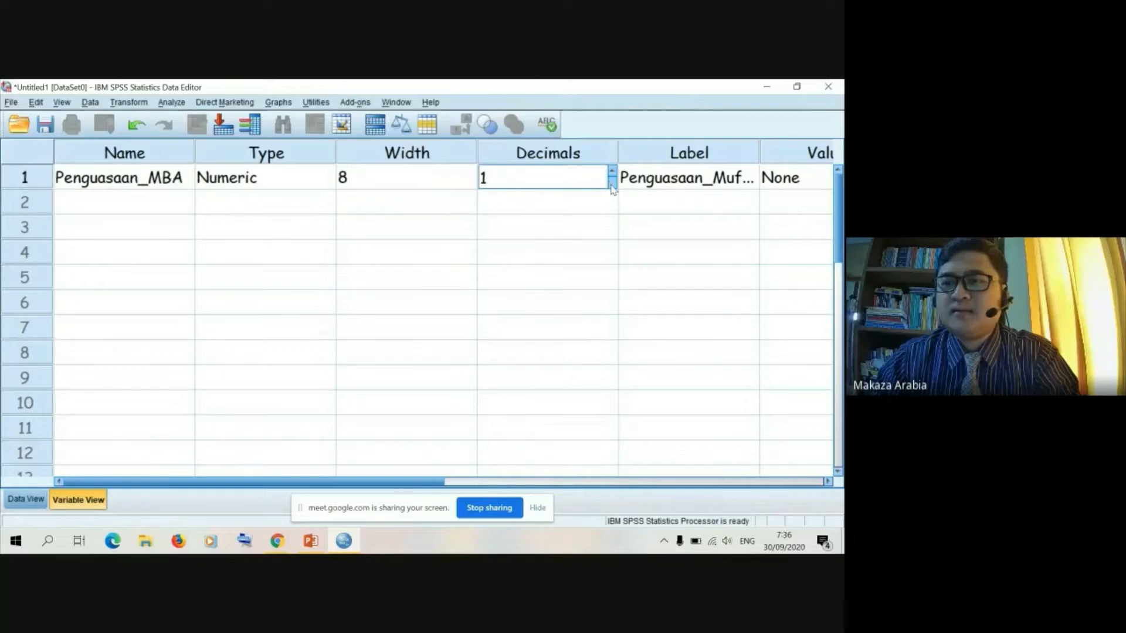
click(611, 183)
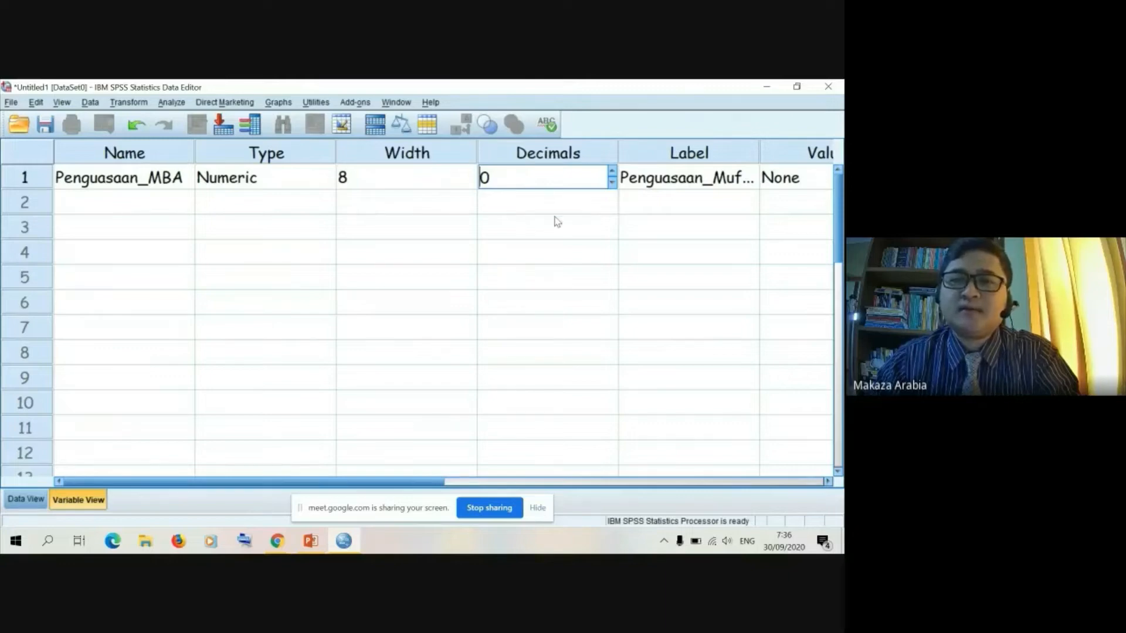
click(612, 171)
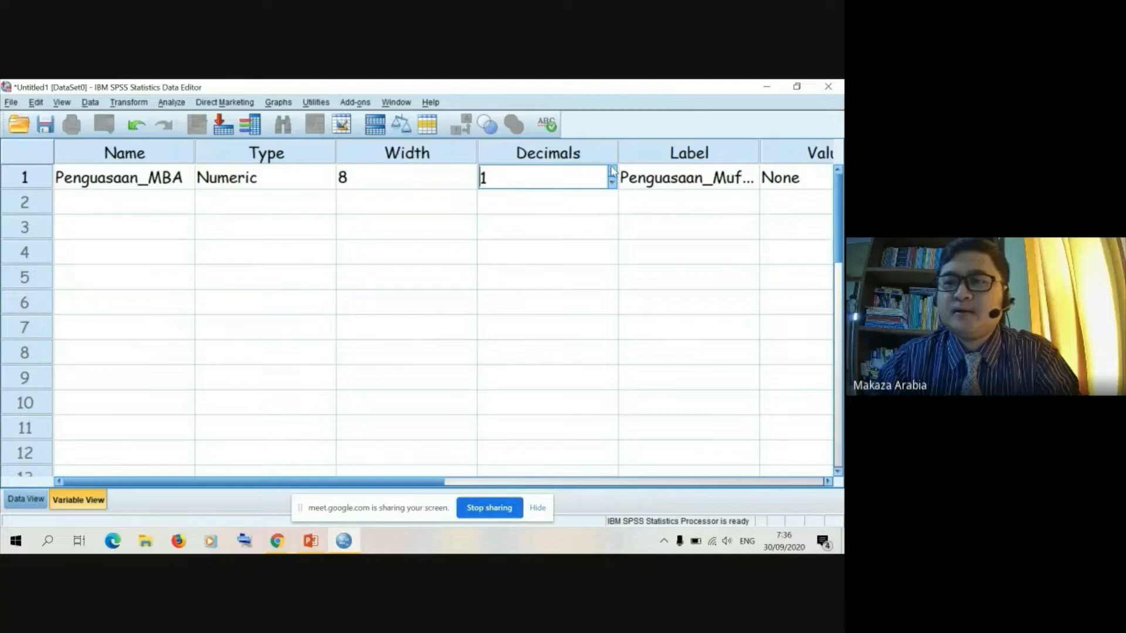
click(612, 170)
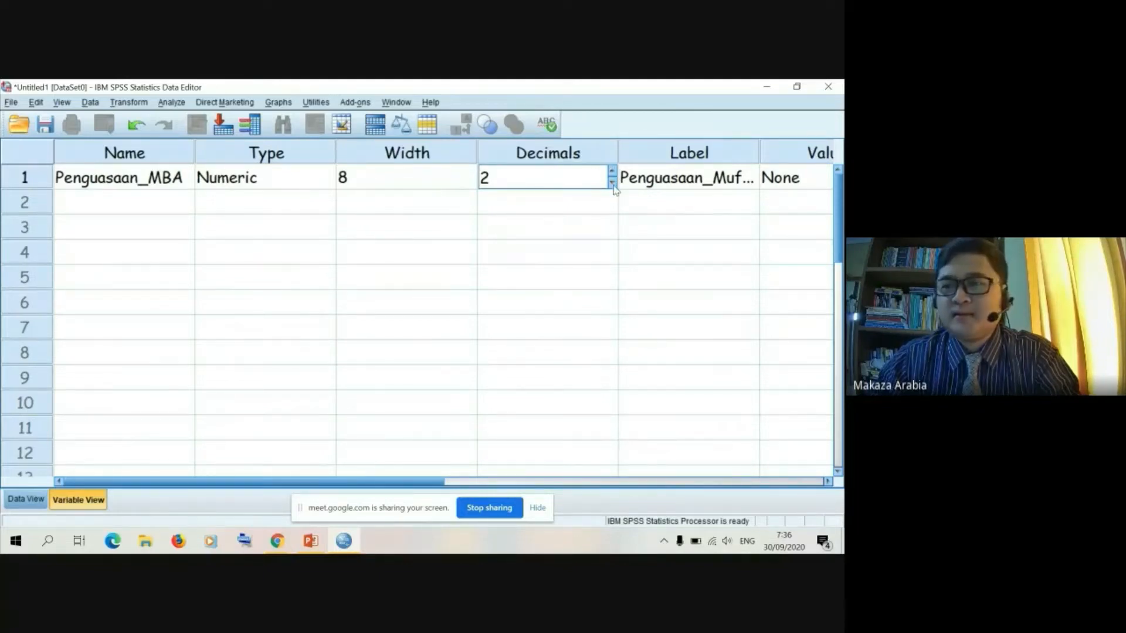
click(612, 182)
click(612, 182)
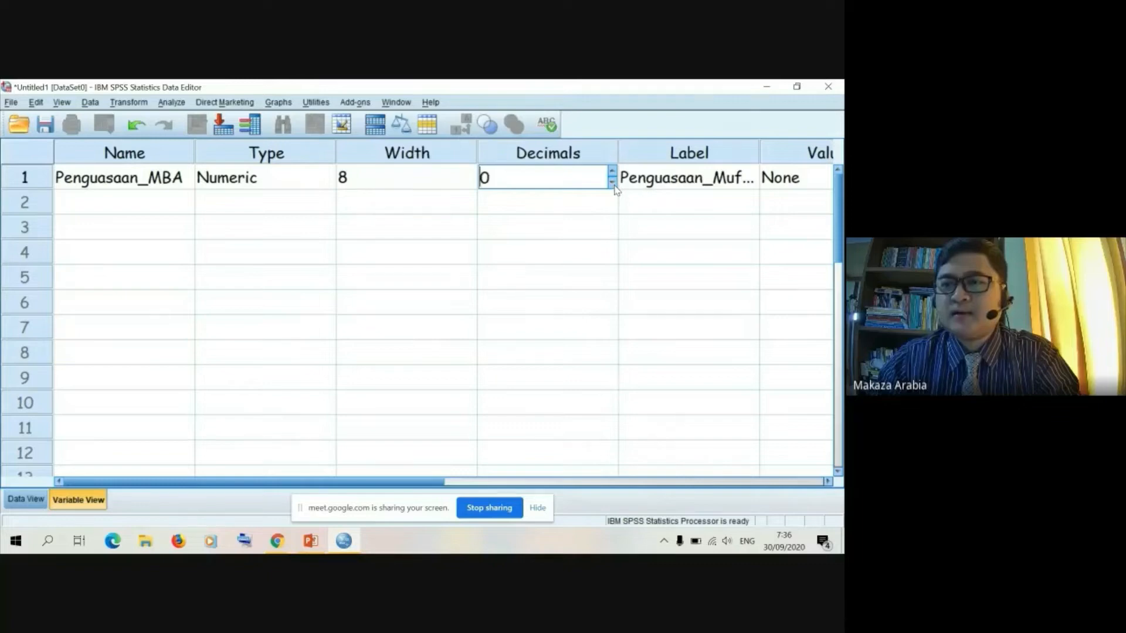
Define a second variable in the next empty row with the name Kemahiran_BBA
click(181, 207)
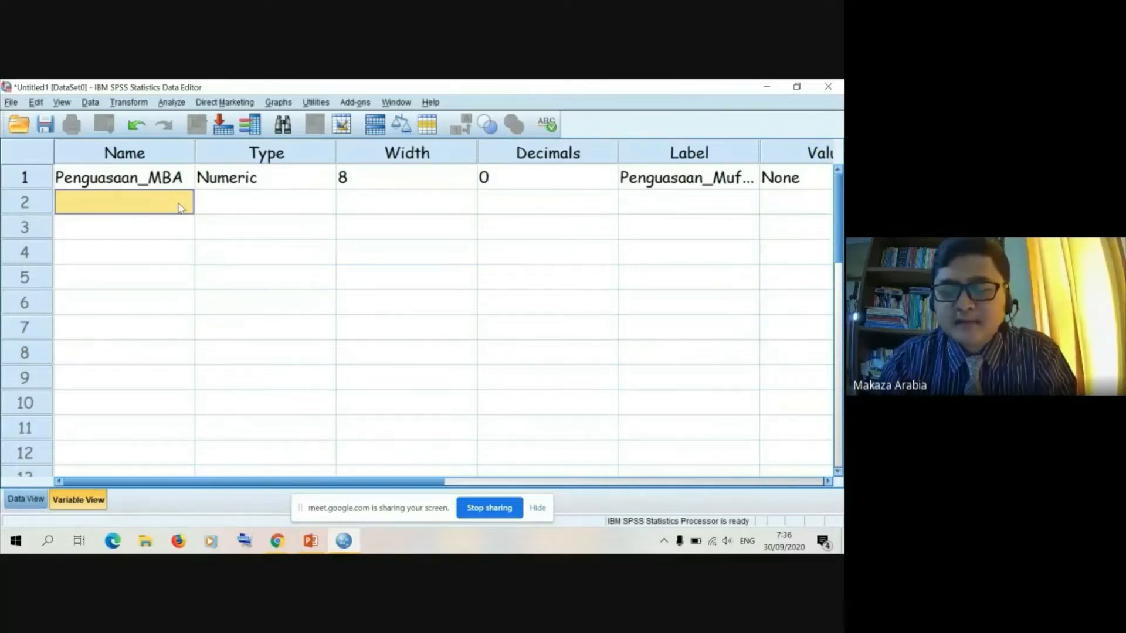
text(Kemah)
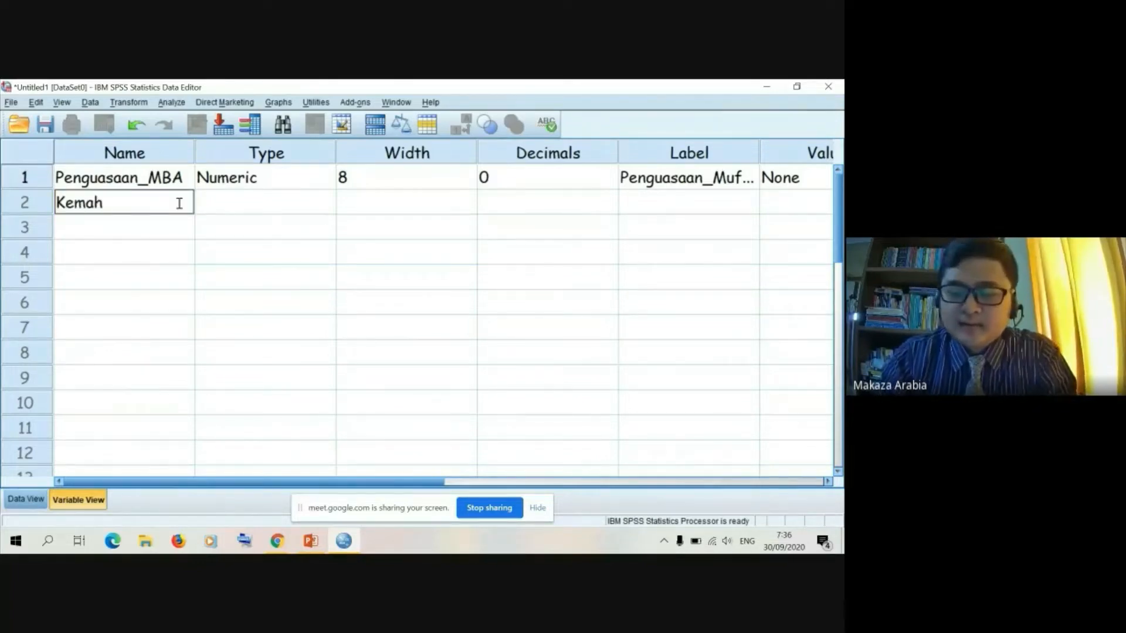
text(i)
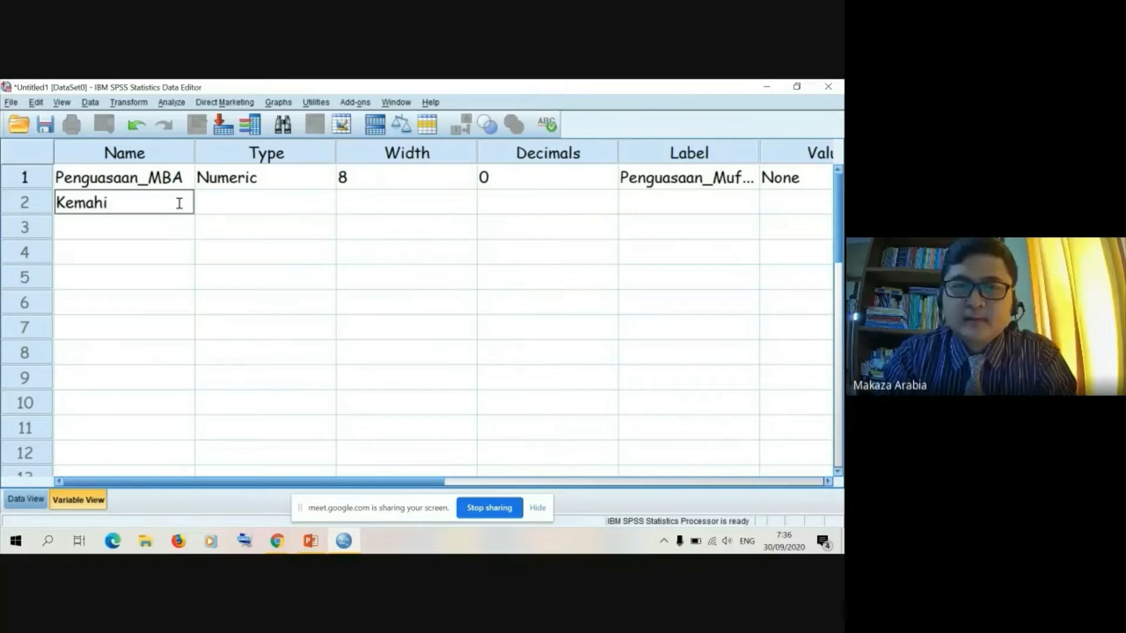
text(rab)
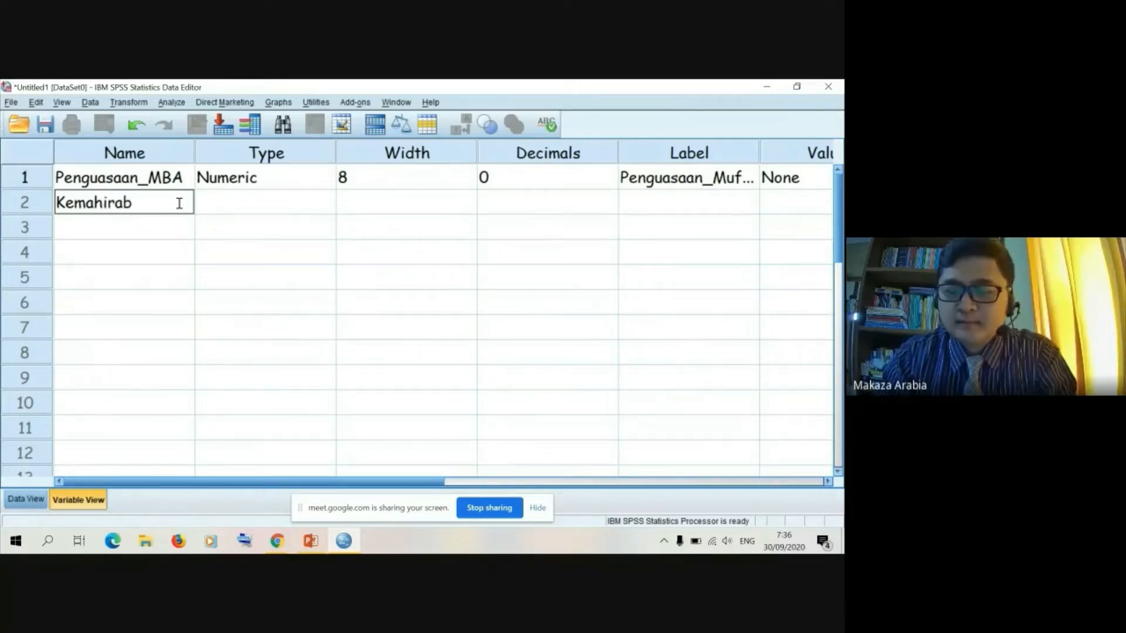
key(BackSpace)
text(n)
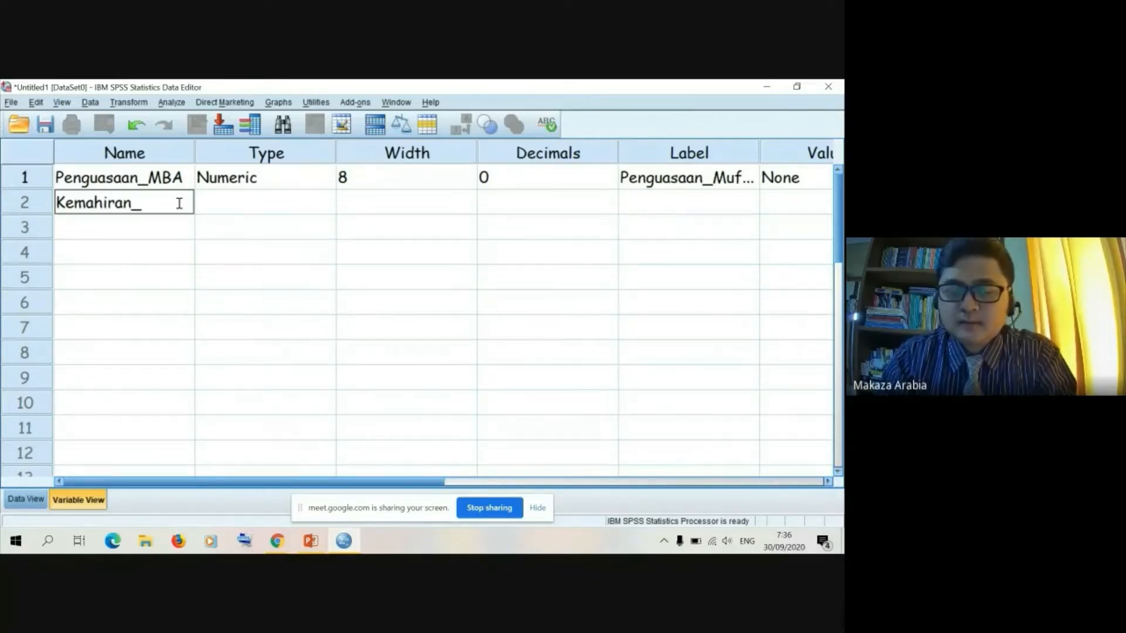
text(_BB)
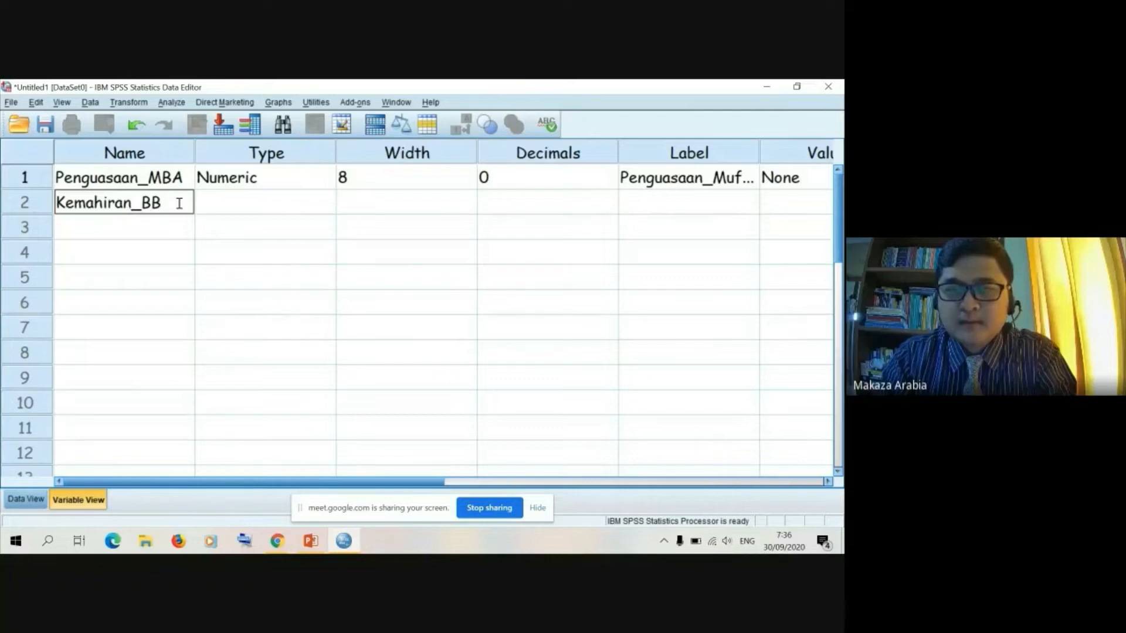
text(A)
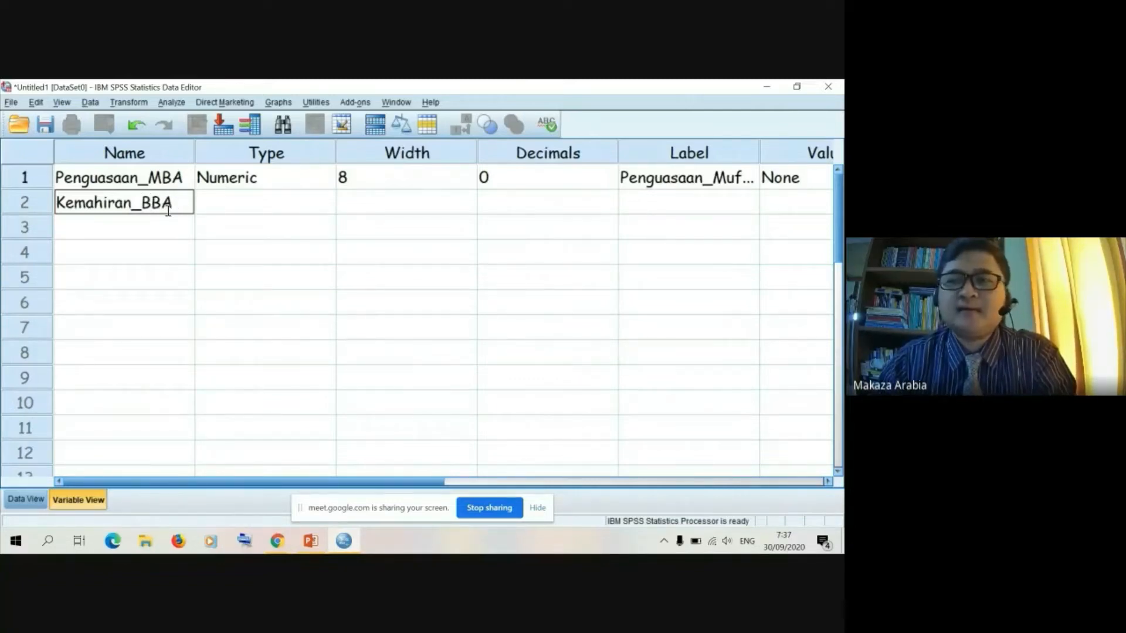
click(667, 213)
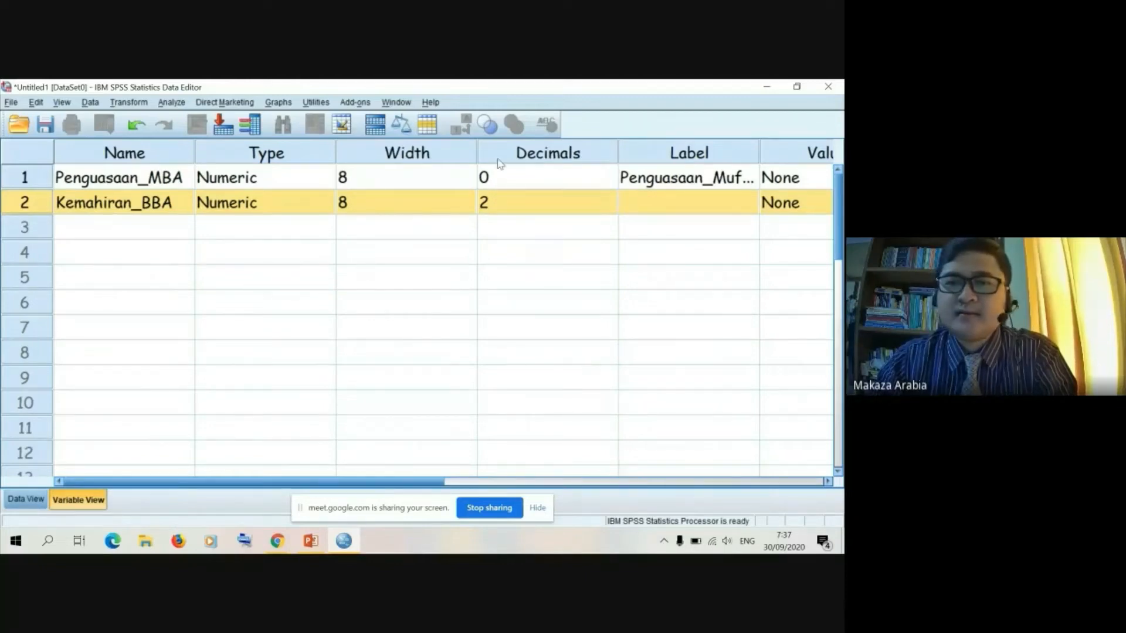
Set the number of decimals for the Kemahiran_BBA variable to 0
click(612, 211)
click(612, 208)
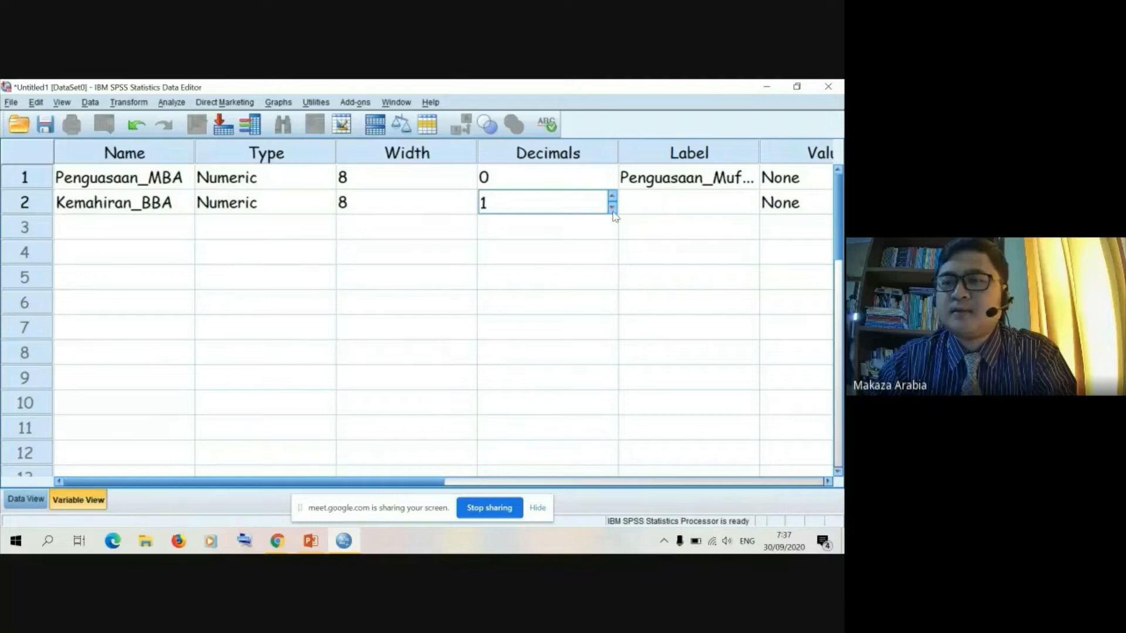
click(613, 210)
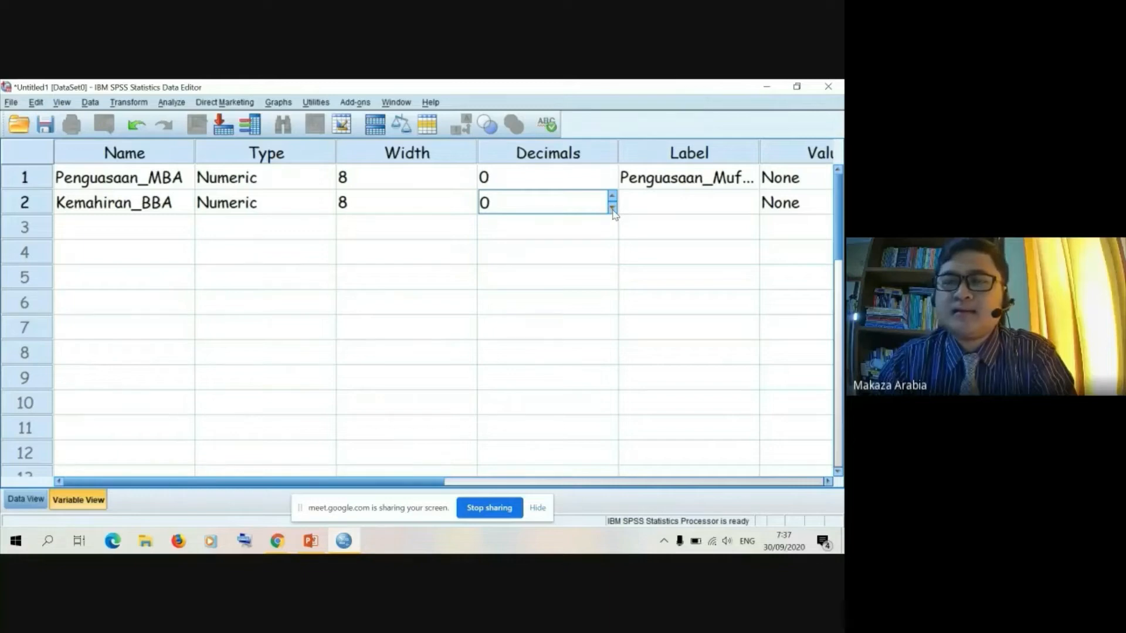
Label the Kemahiran_BBA variable as Kemahiran_Berbicara_Bahasa_Arab and switch to the data sheet
click(642, 196)
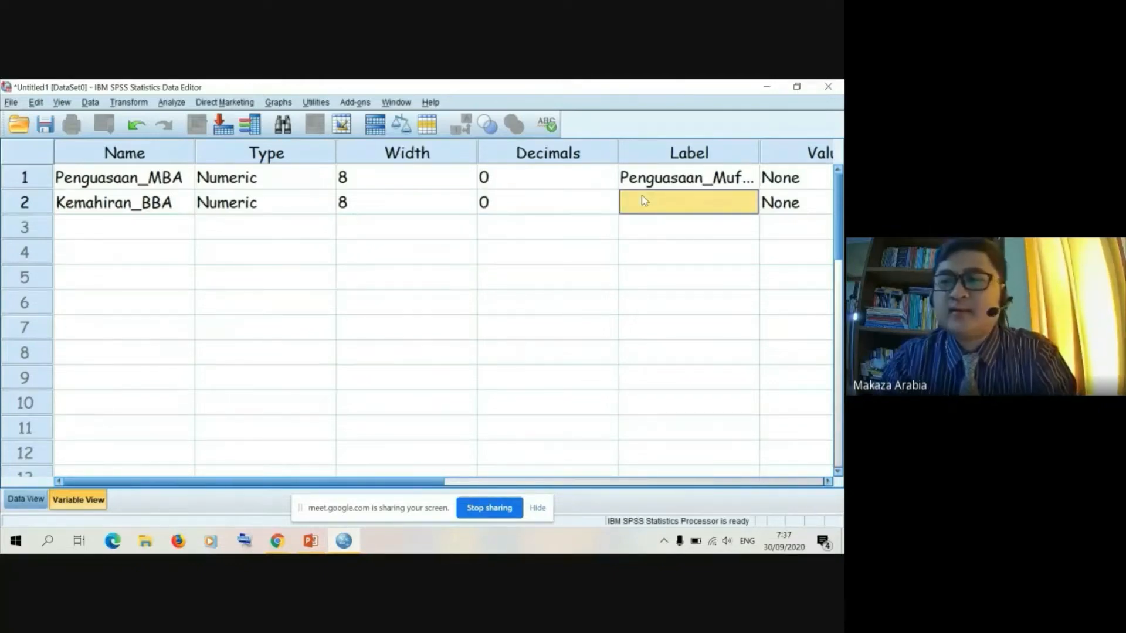
text(Kema)
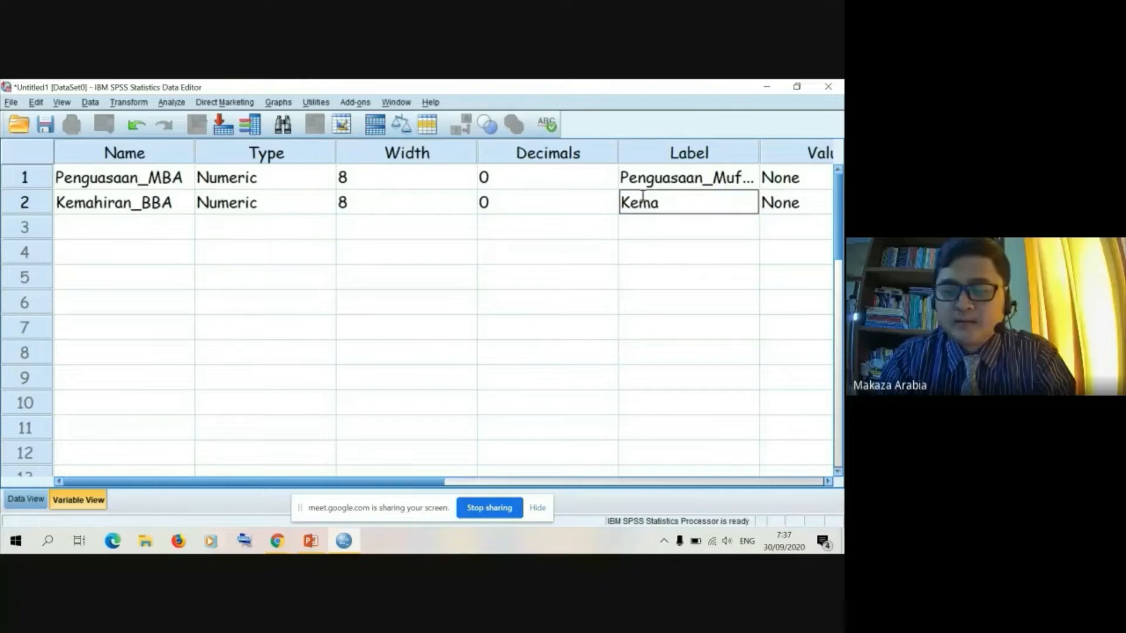
text(hiran_)
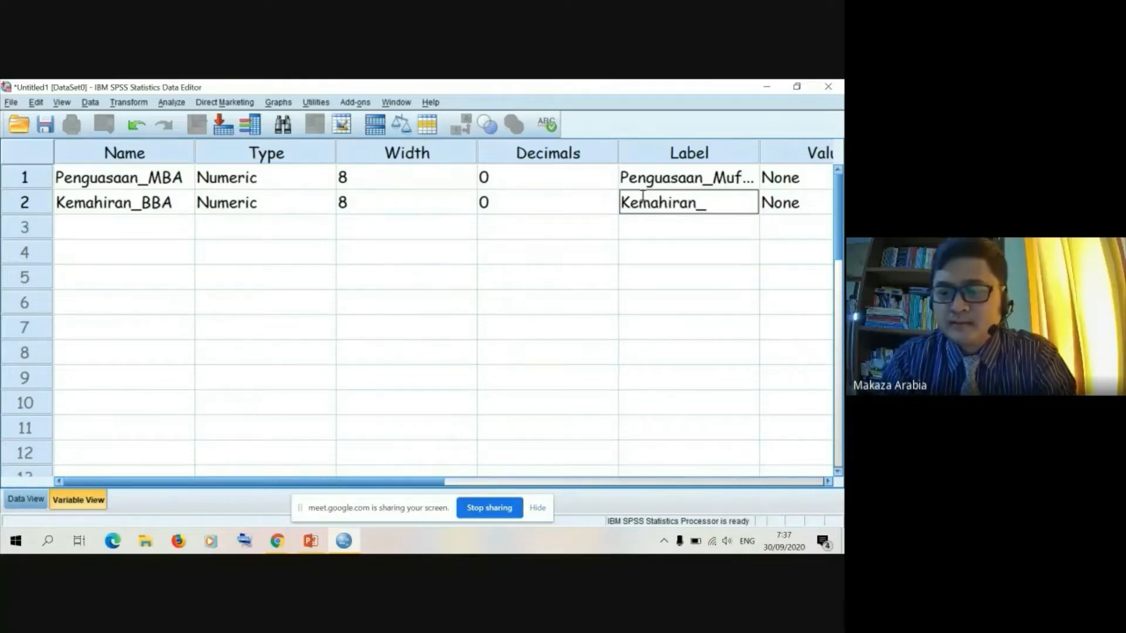
text(Berbicar)
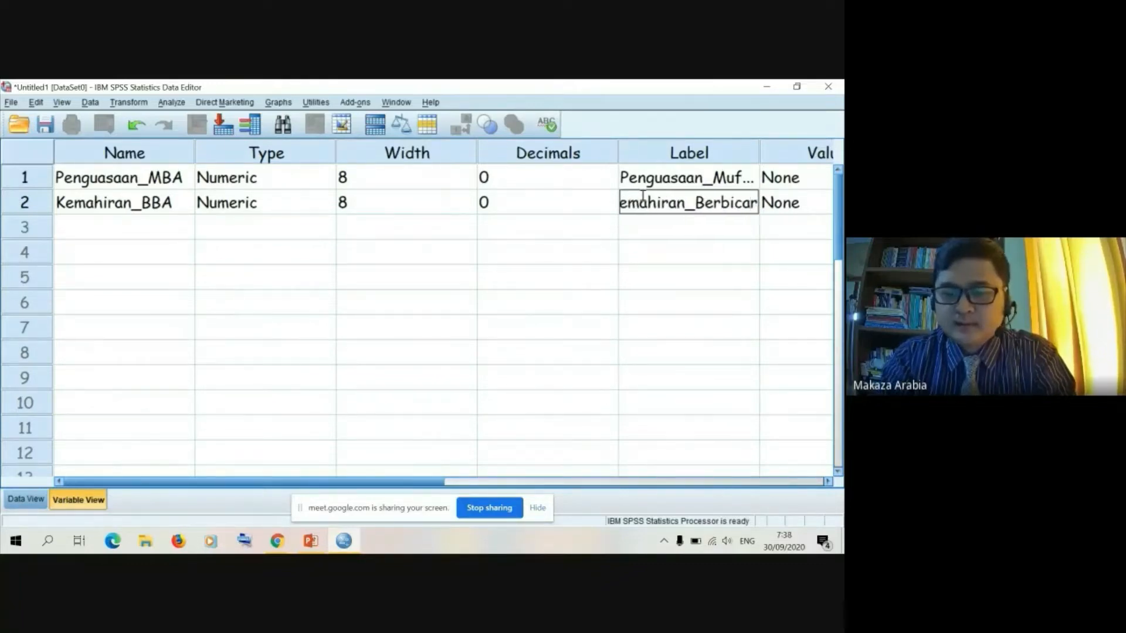
text(a_Baha)
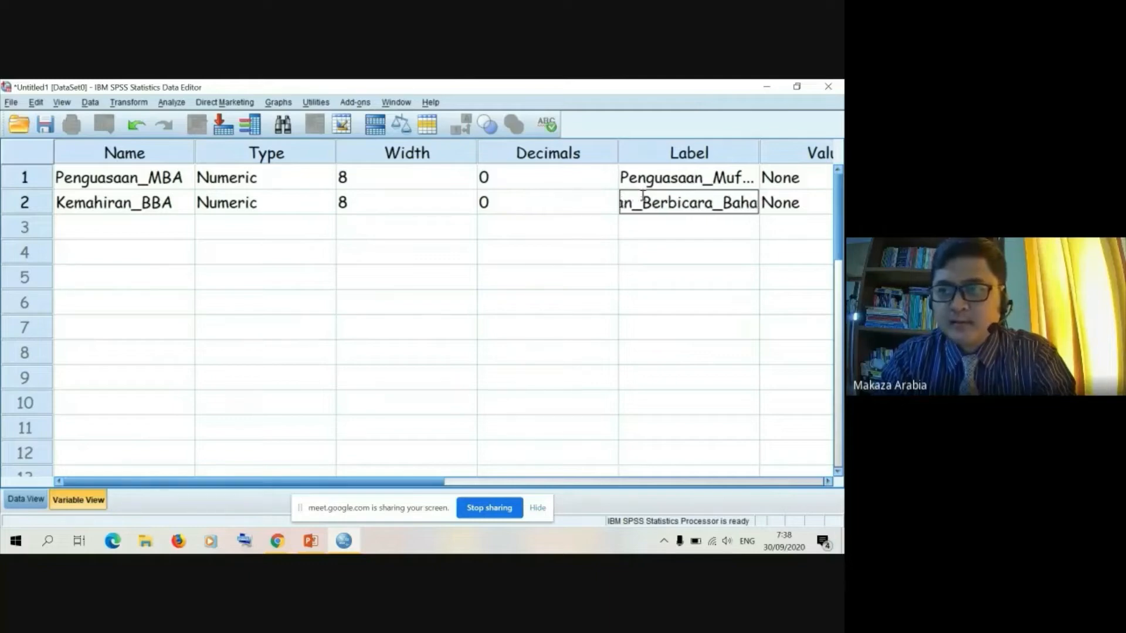
text(sa_Arab)
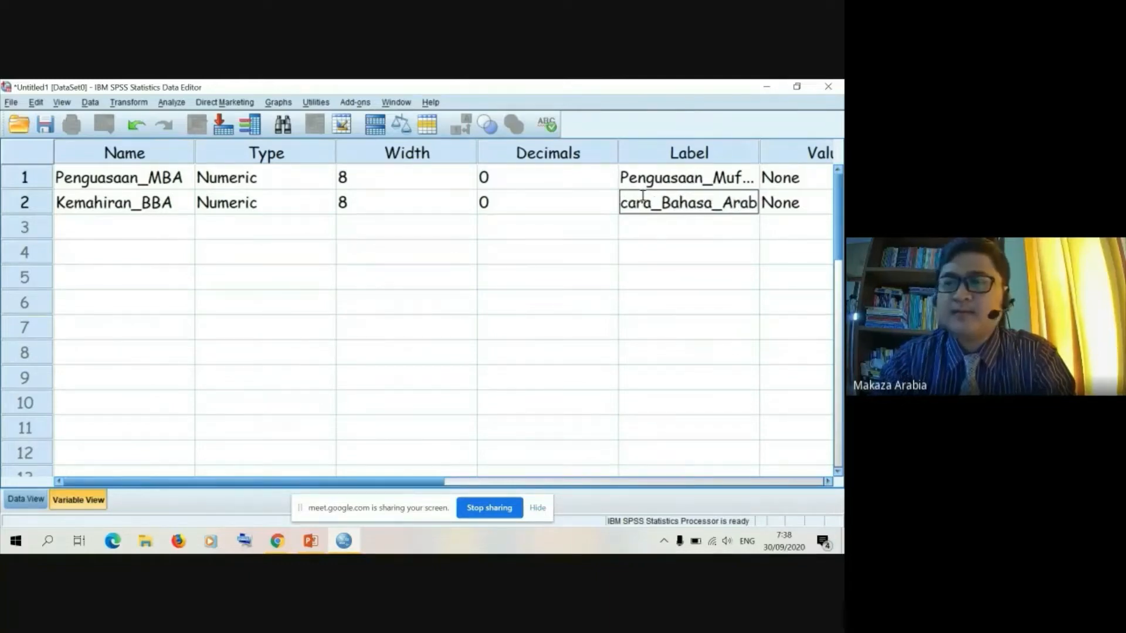
click(624, 253)
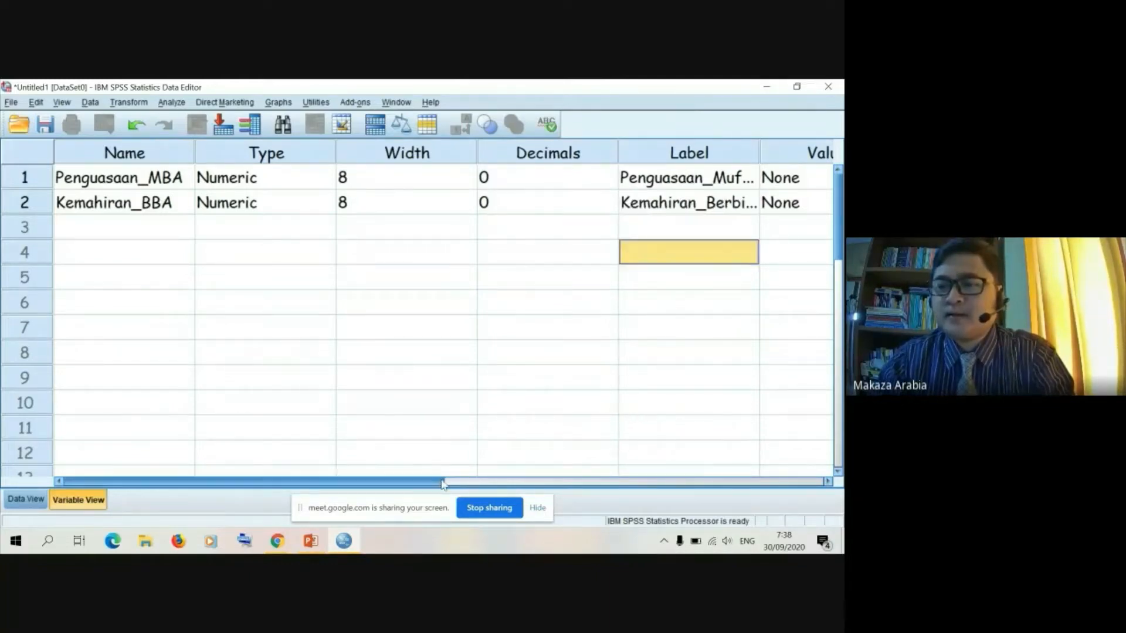
mouse_move(421, 485)
mouse_down()
mouse_move(778, 469)
mouse_move(557, 490)
mouse_move(403, 487)
mouse_up()
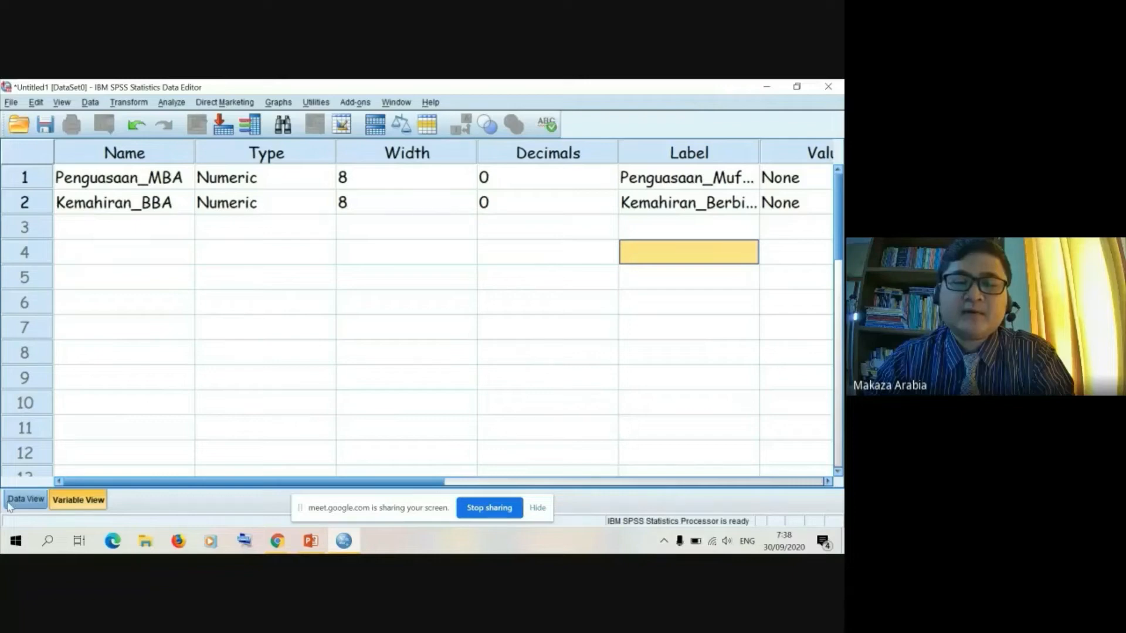
click(26, 500)
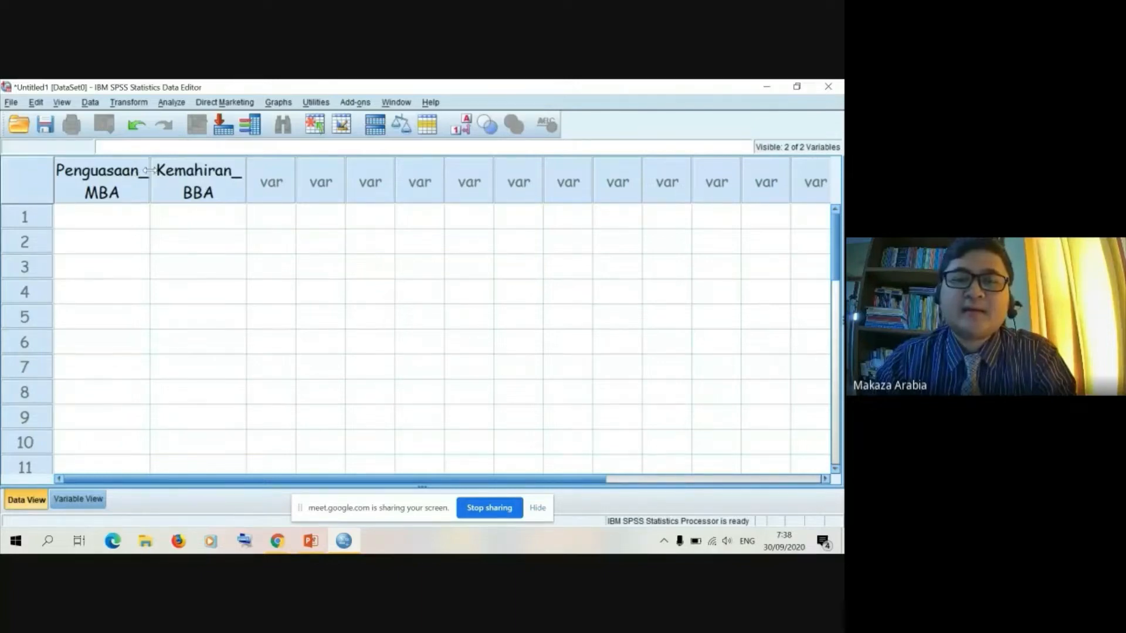
Widen the Penguasaan_MBA and Kemahiran_BBA columns so that each variable name fits on a single line
drag(149, 170, 191, 170)
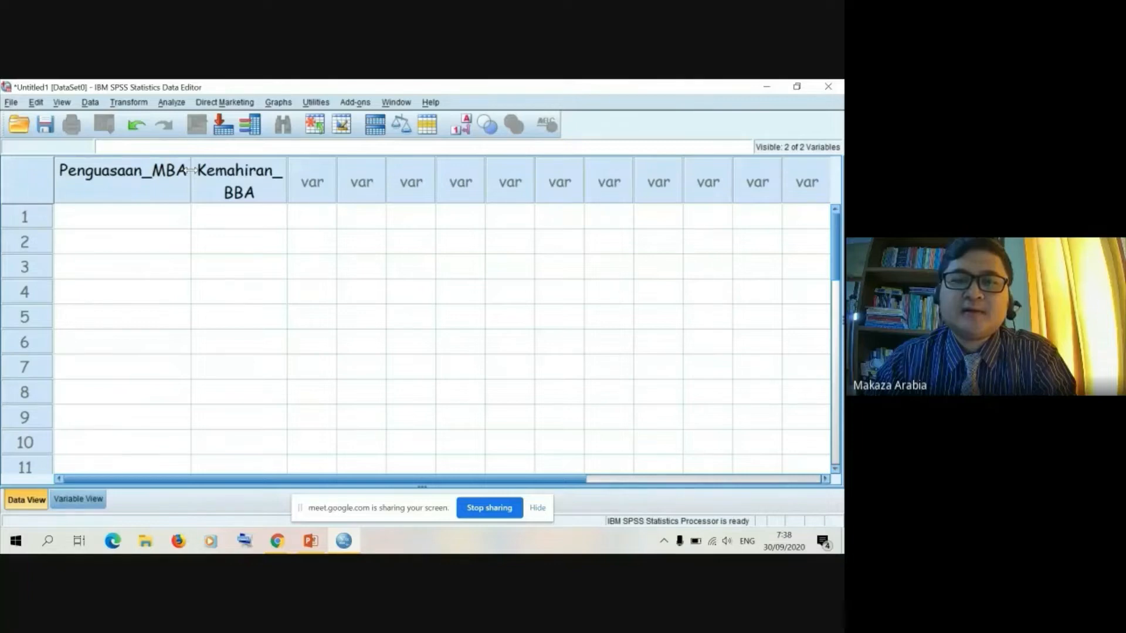
drag(191, 171, 186, 170)
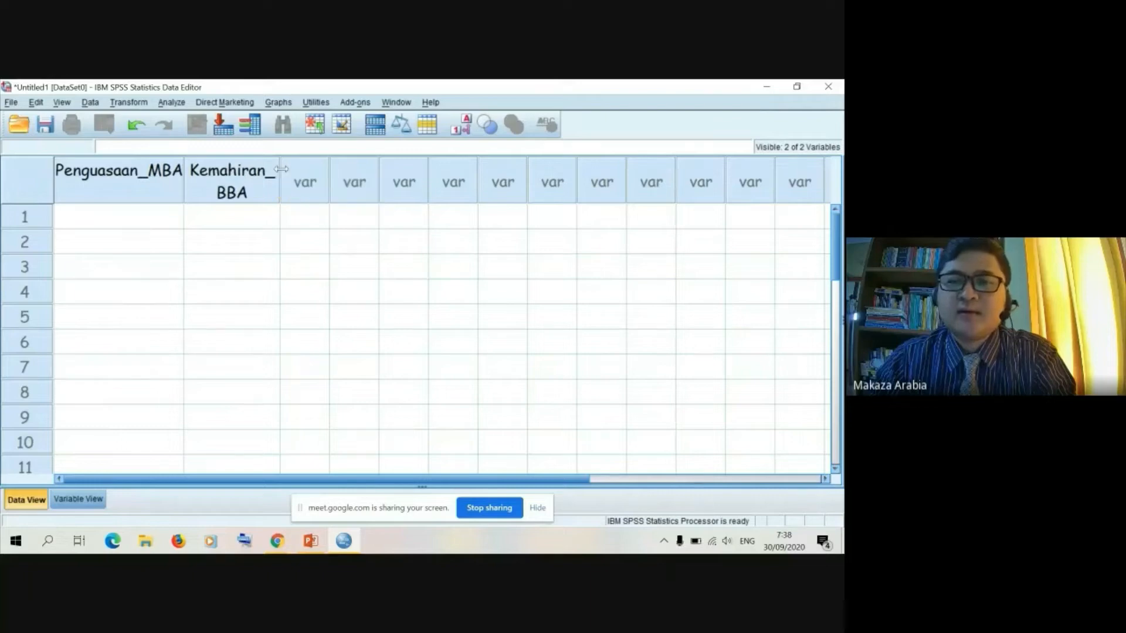
drag(281, 169, 314, 170)
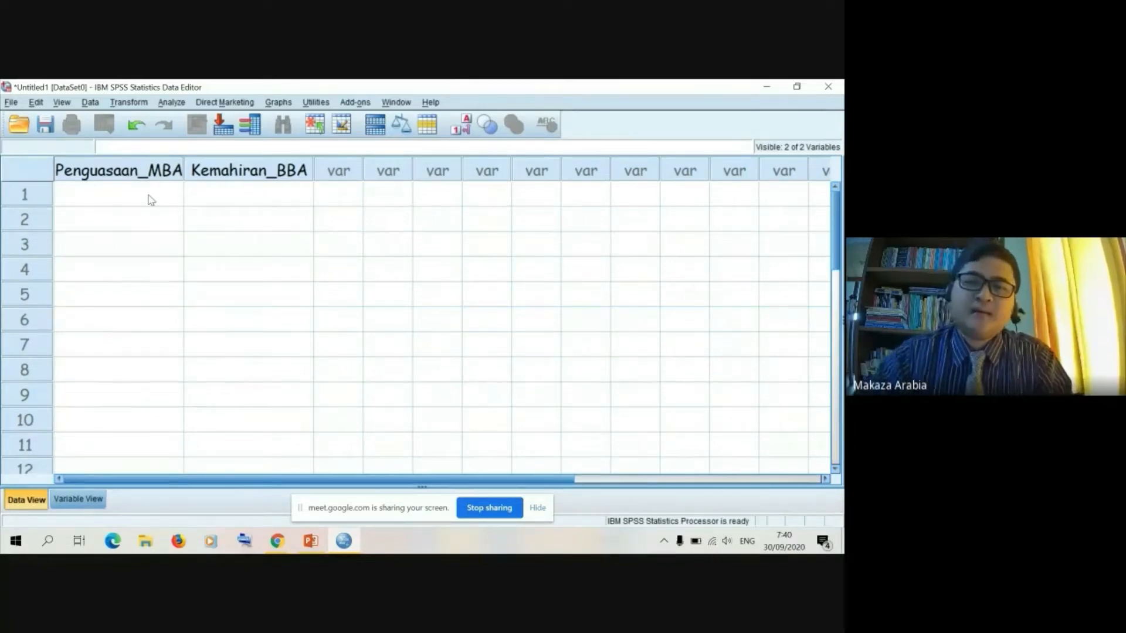
Enter the Penguasaan_MBA scores 80, 85, 75, 68 and 84 for cases 1 to 5
click(151, 200)
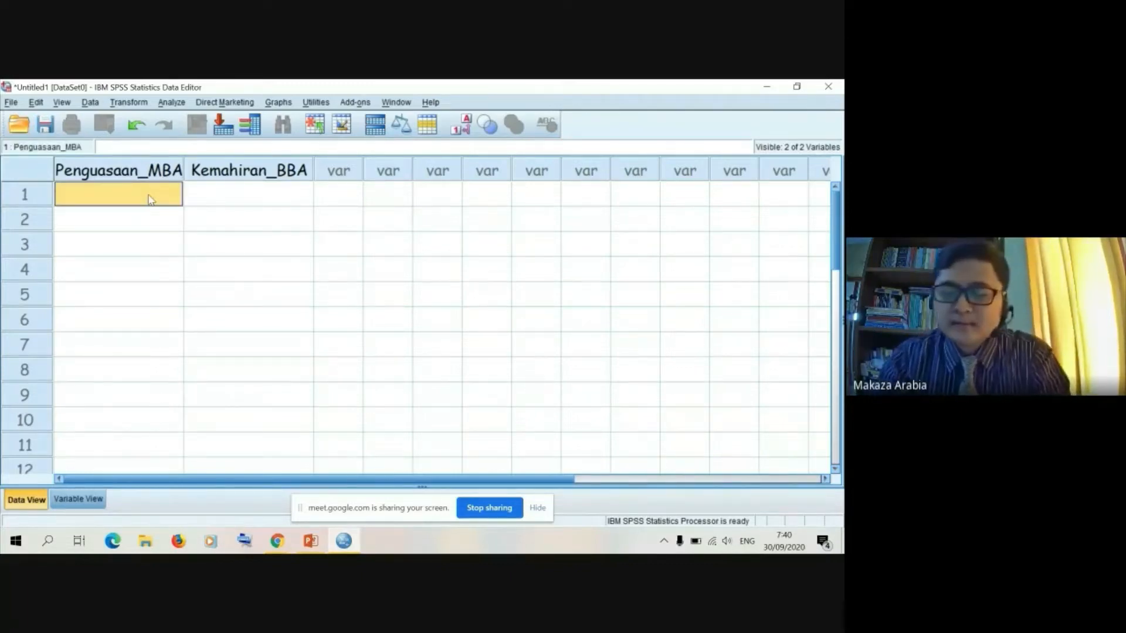
text(80)
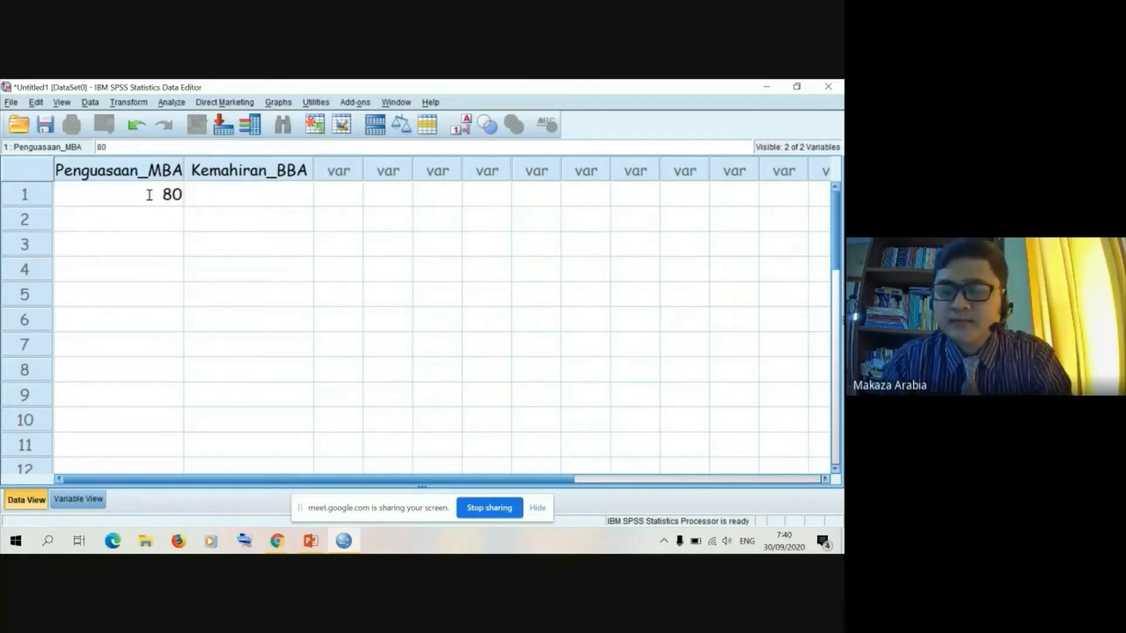
key(Return)
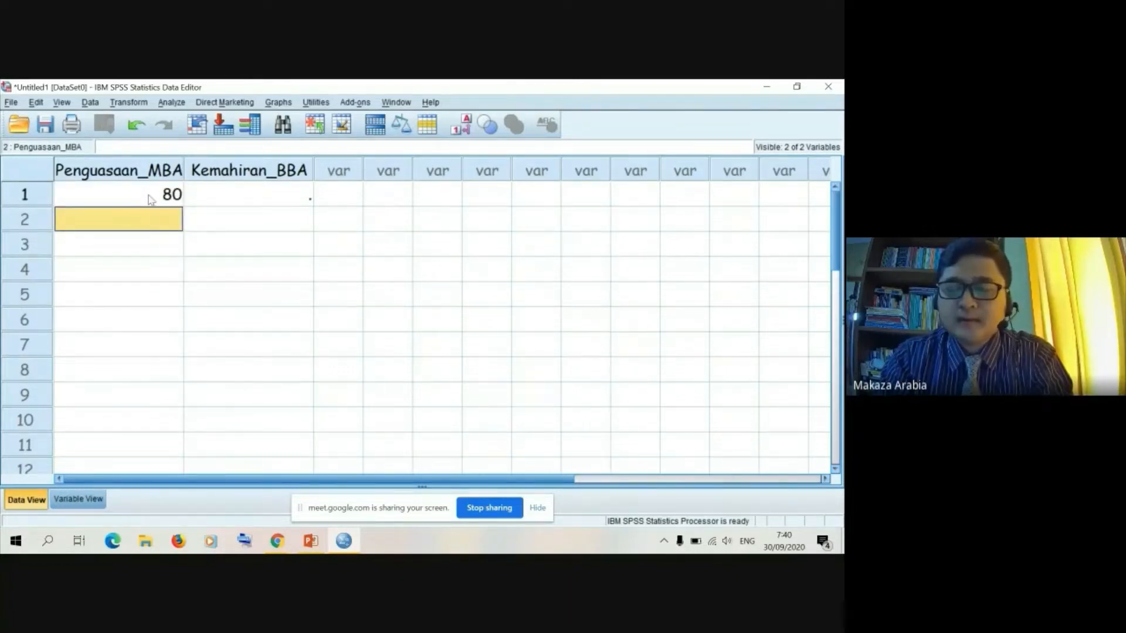
text(85)
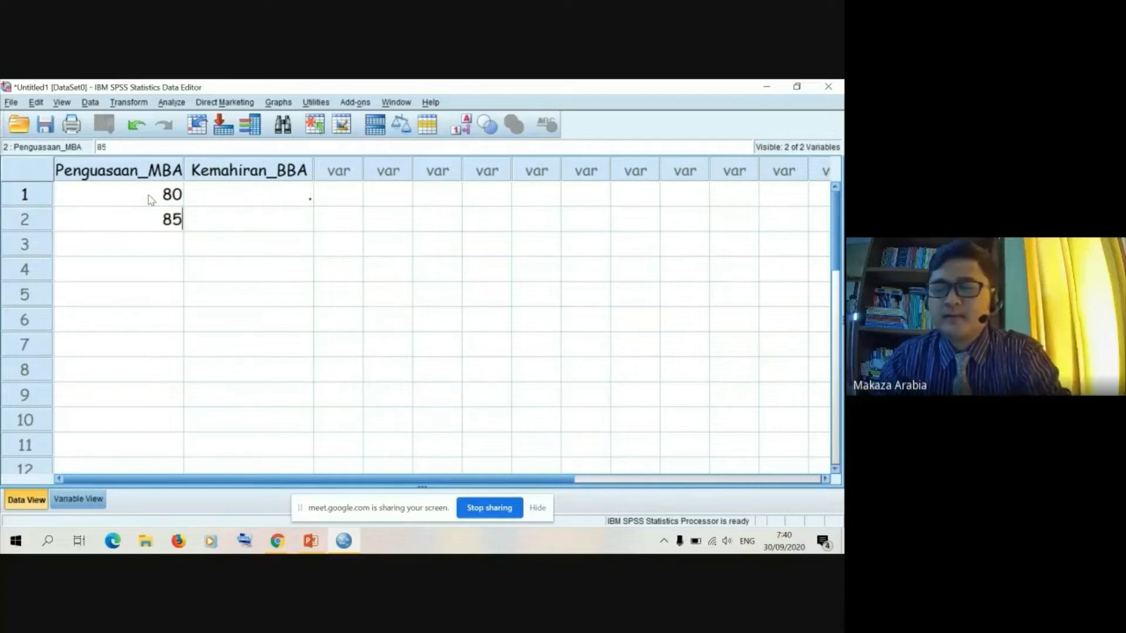
key(Return)
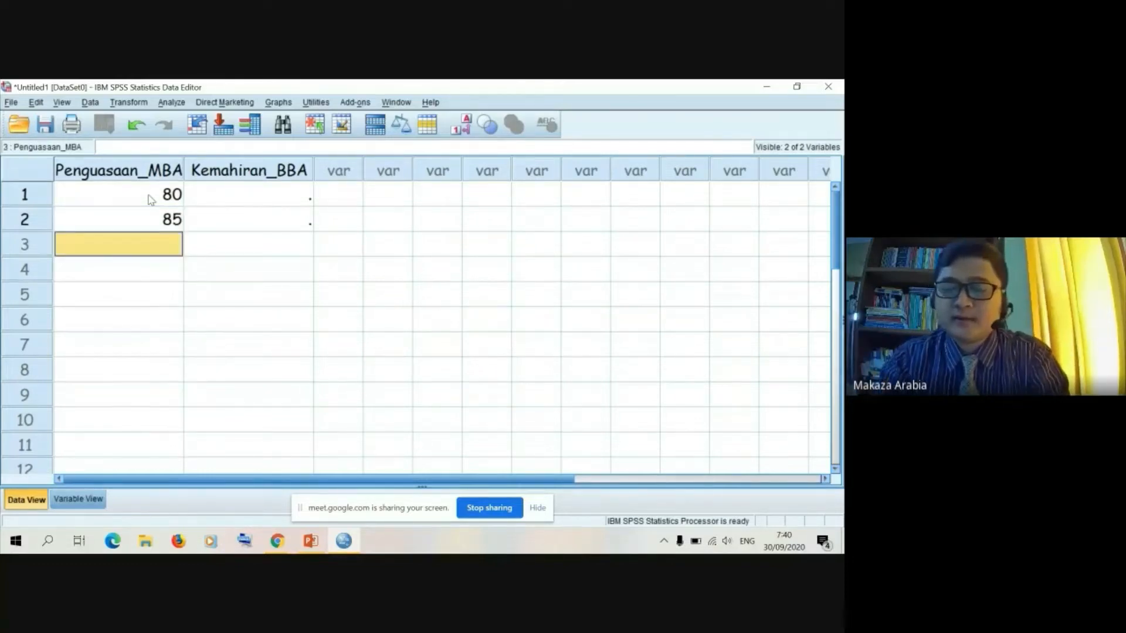
text(75)
key(Return)
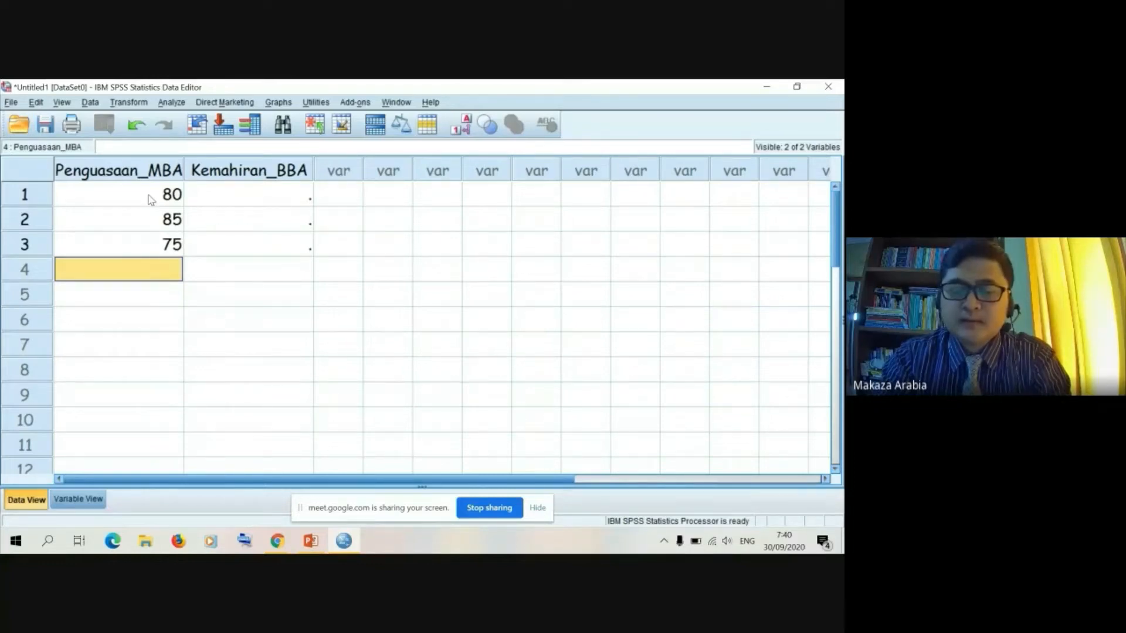
text(68)
key(Return)
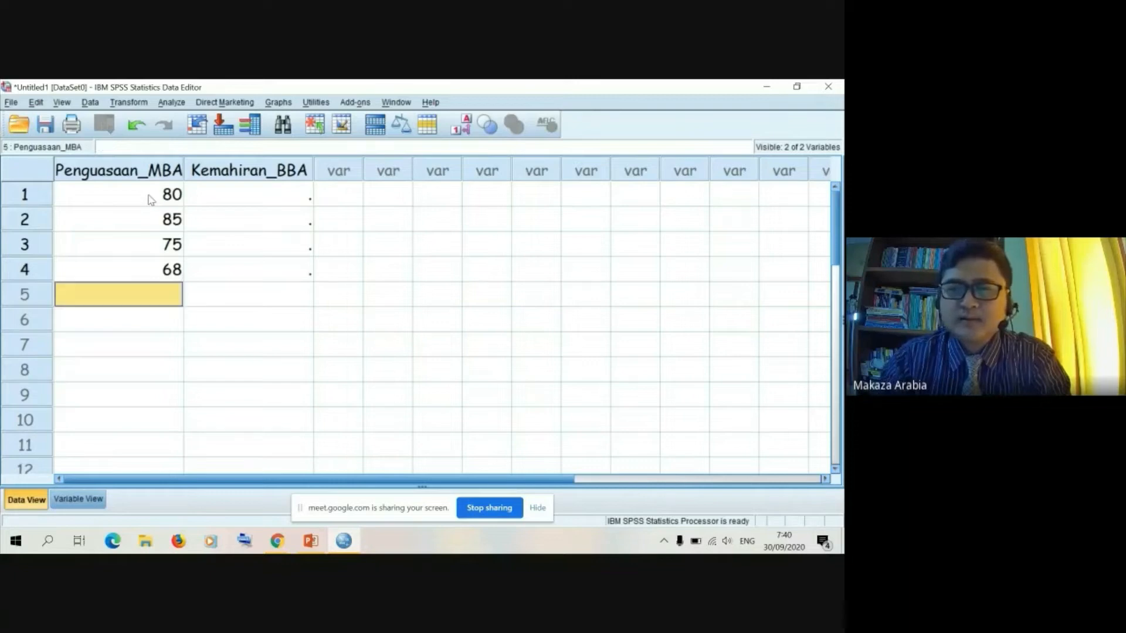
text(84)
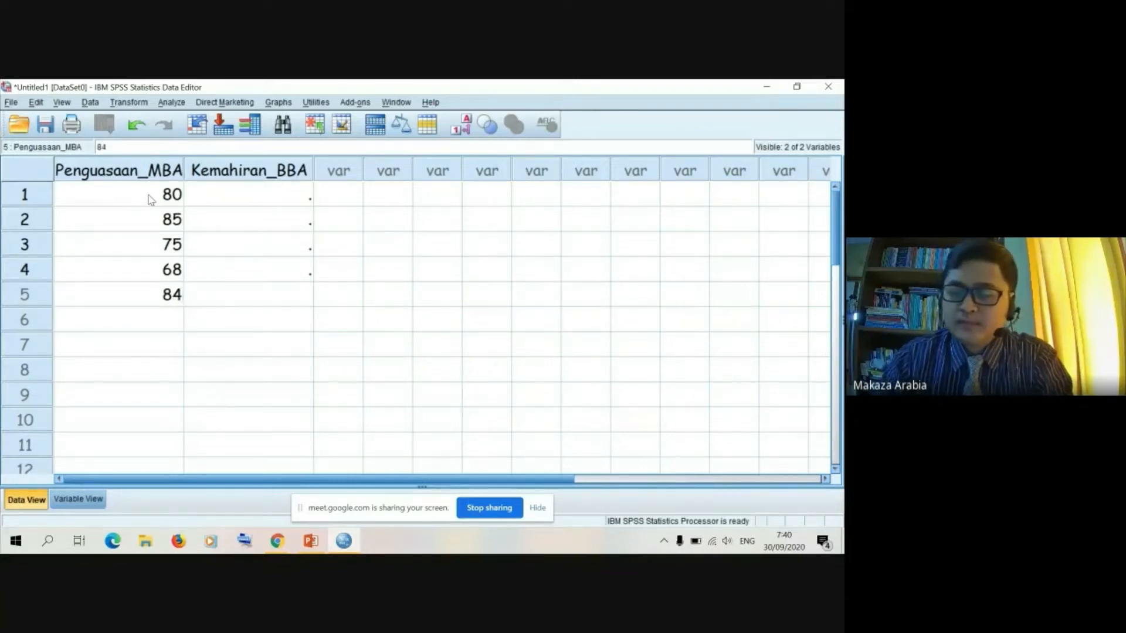
key(Return)
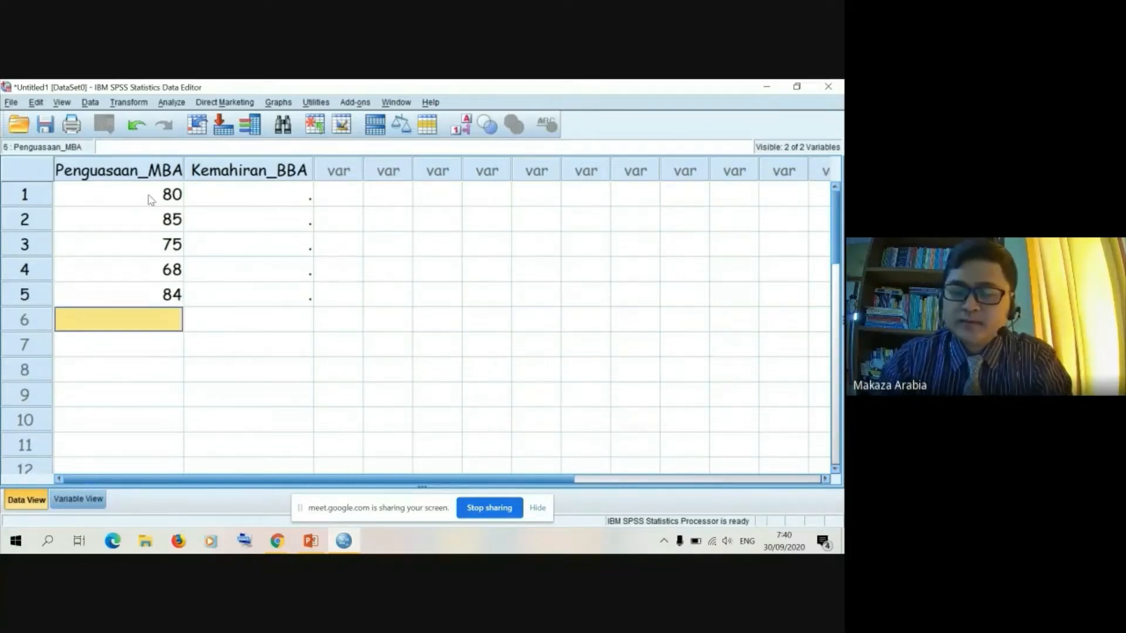
Enter the Penguasaan_MBA scores 86, 79, 87, 88 and 77 for cases 6 to 10
text(86)
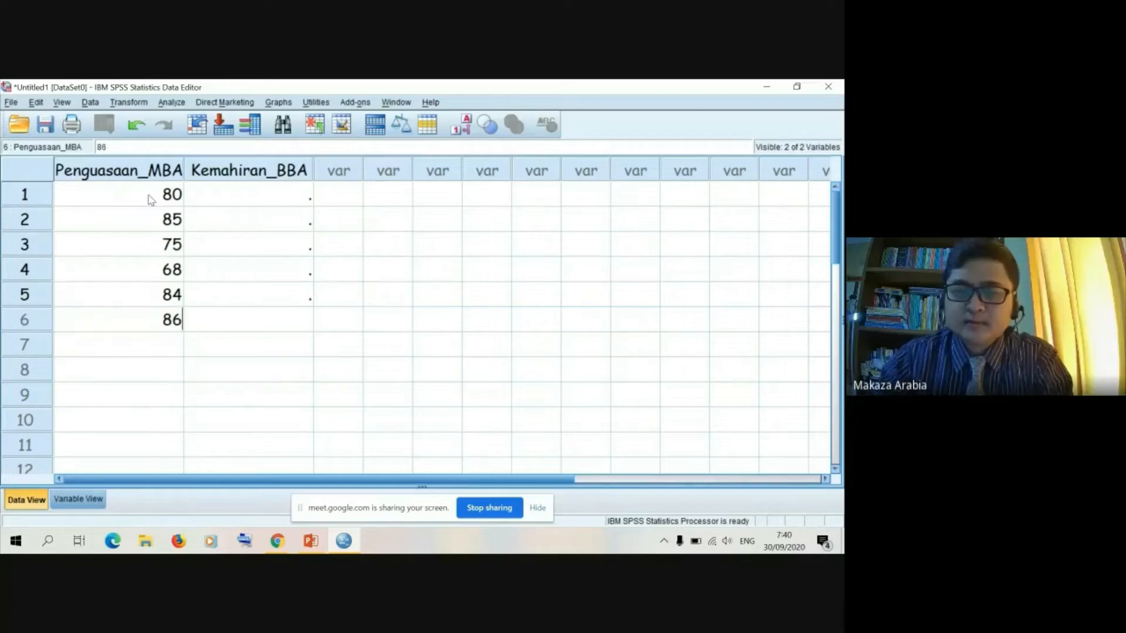
key(Return)
text(79)
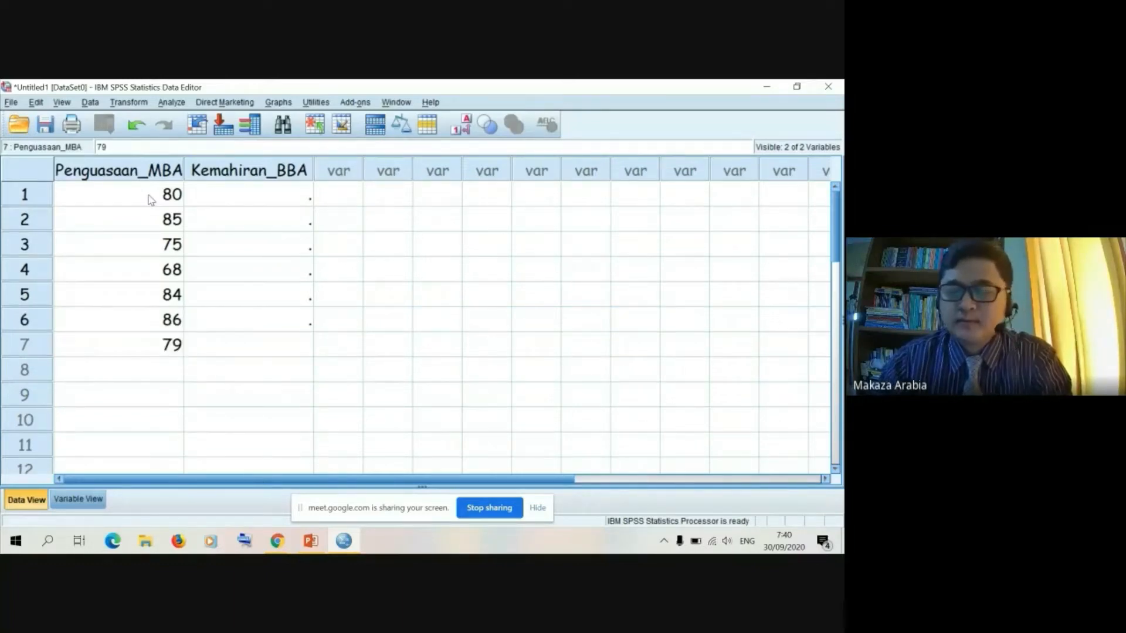
key(Return)
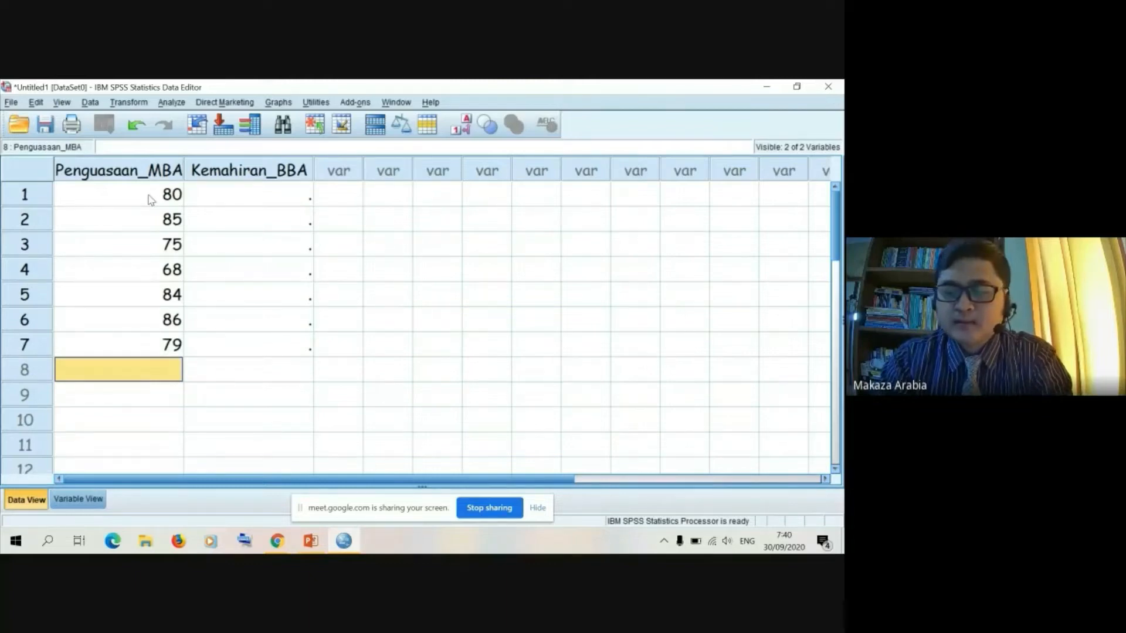
text(87)
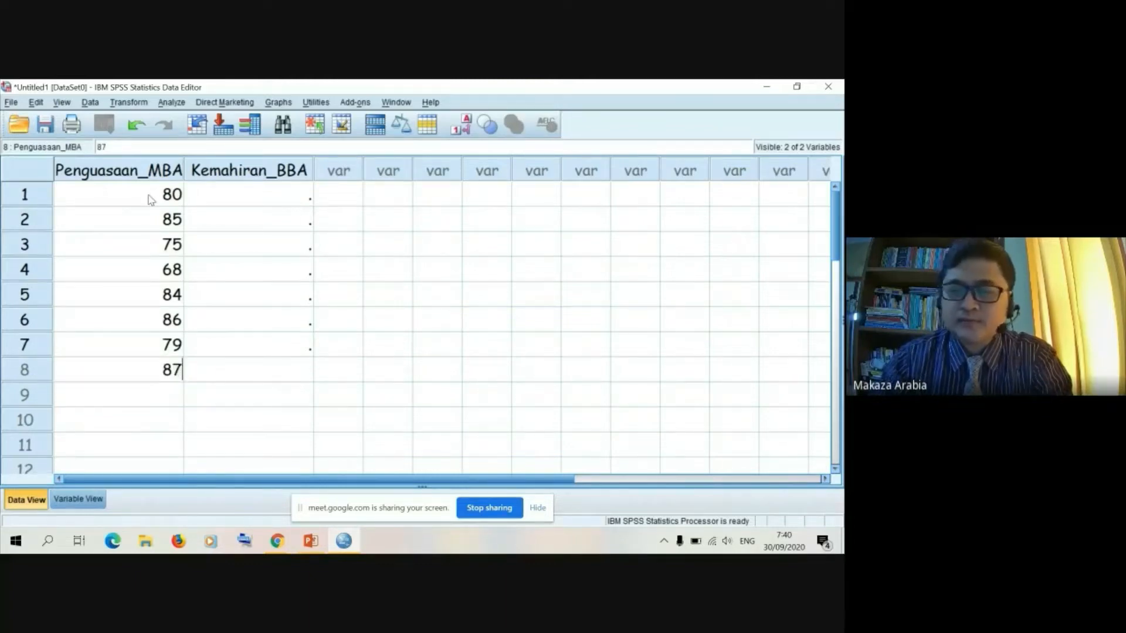
key(Return)
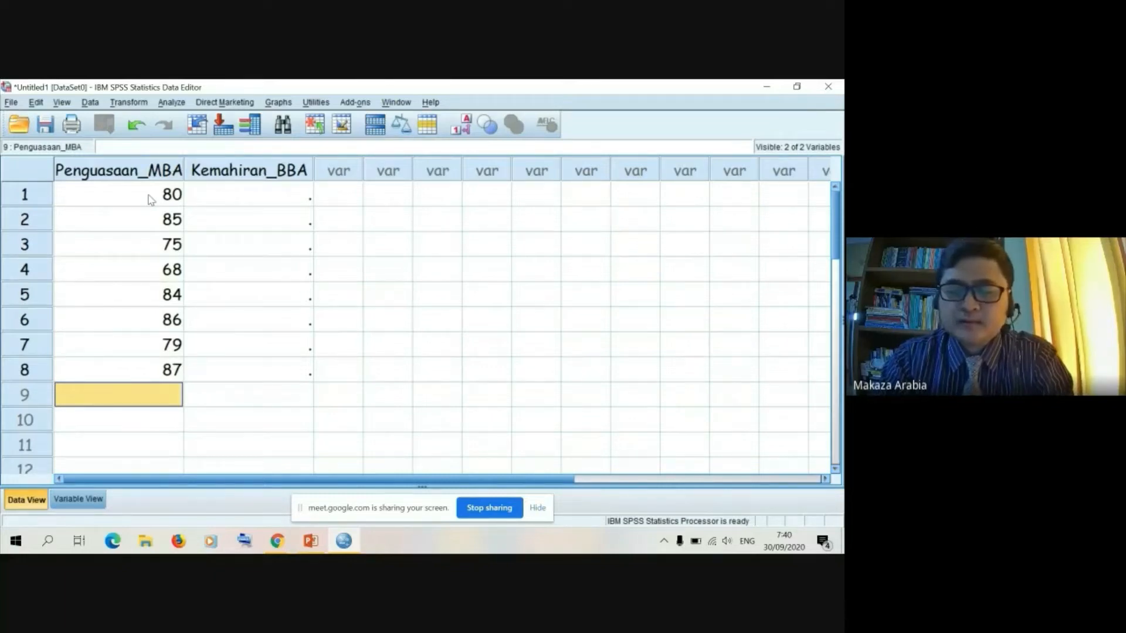
text(88)
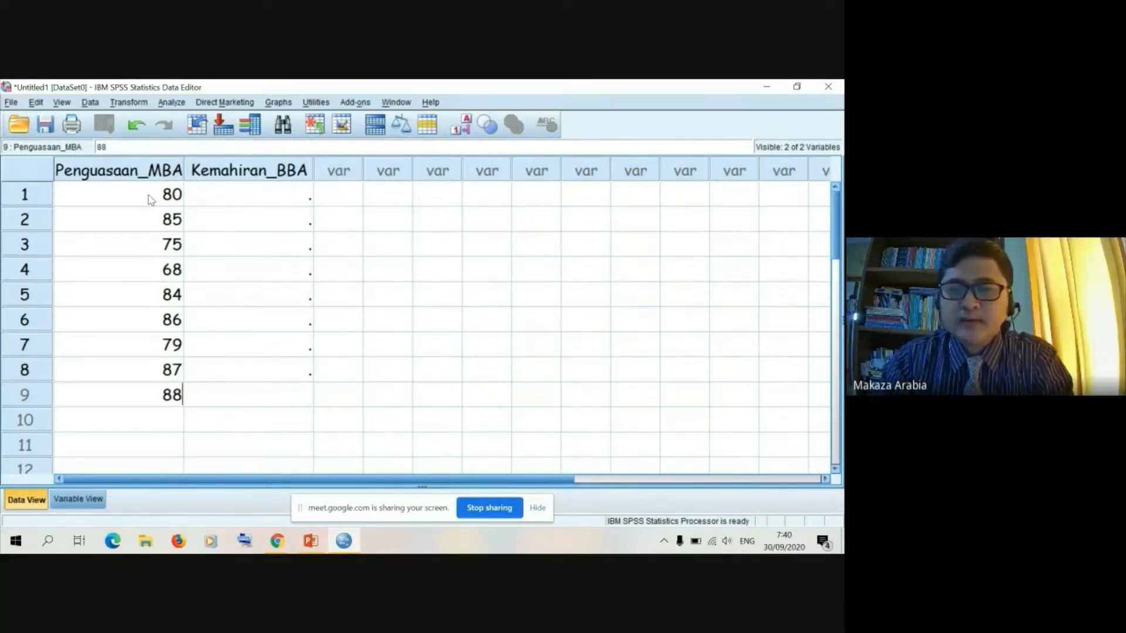
key(Return)
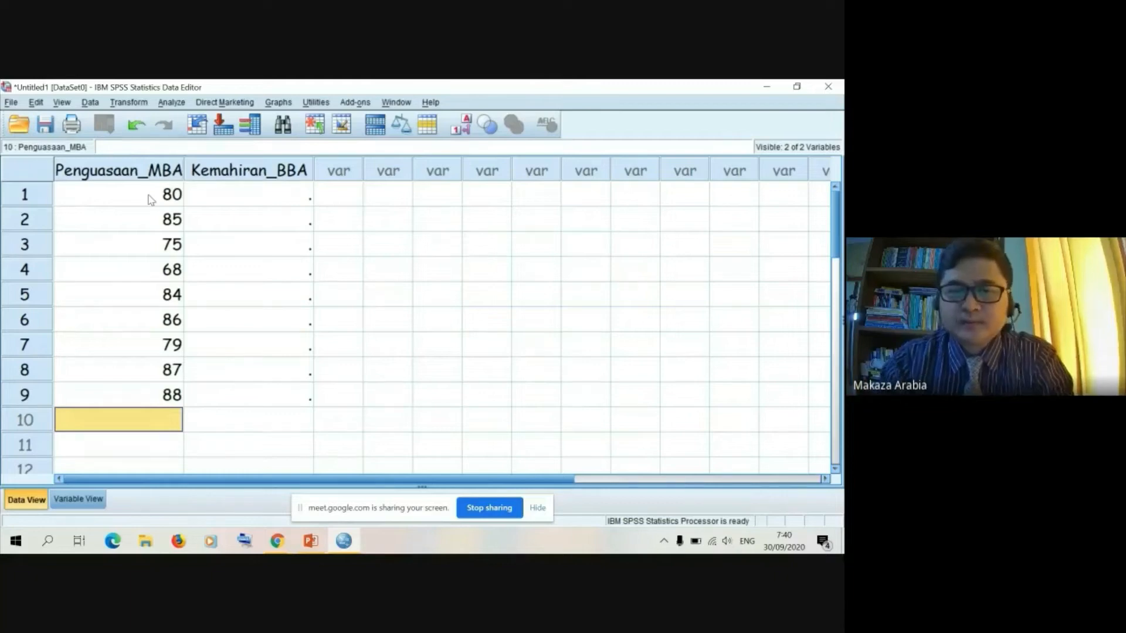
text(77)
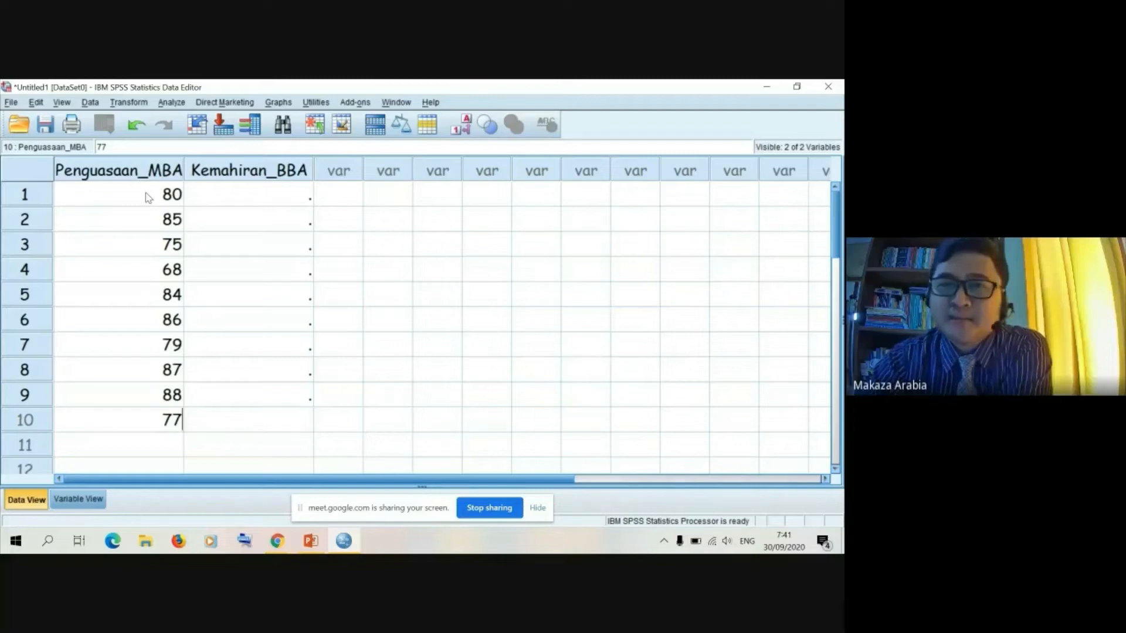
Enter the Kemahiran_BBA scores 85, 87, 80, 75 and 86 for cases 1 to 5
click(241, 190)
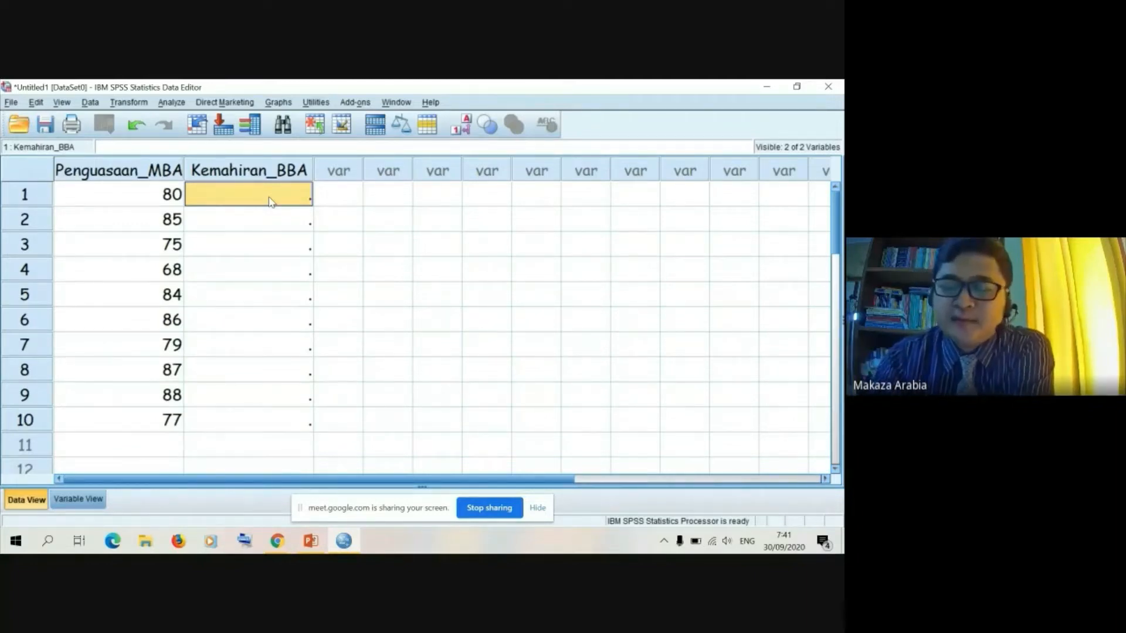
text(85)
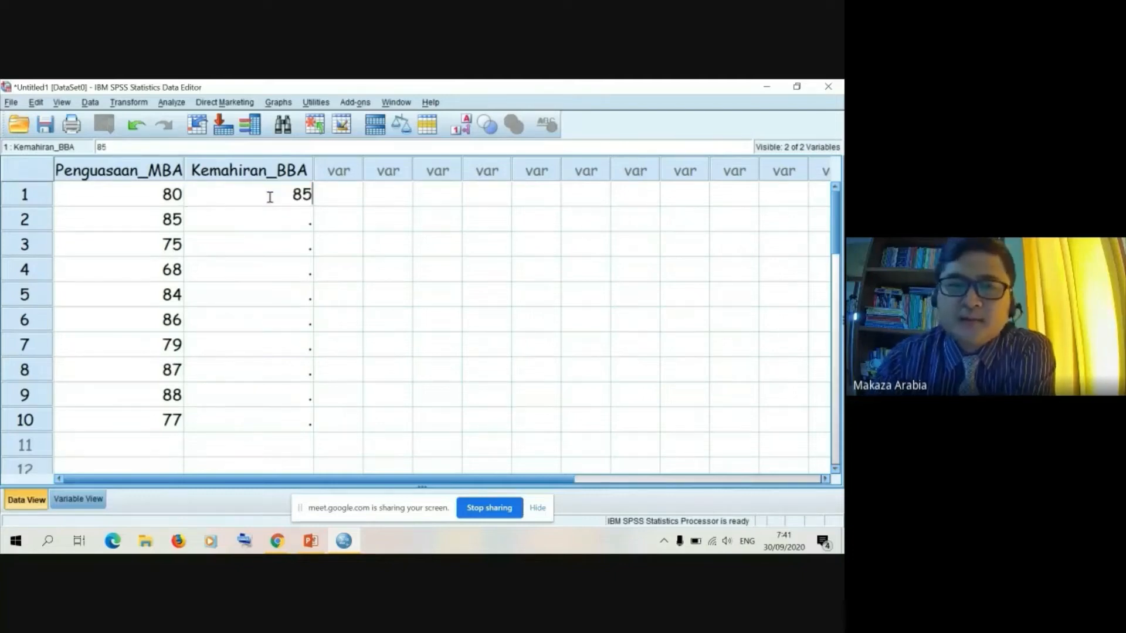
key(Return)
text(87)
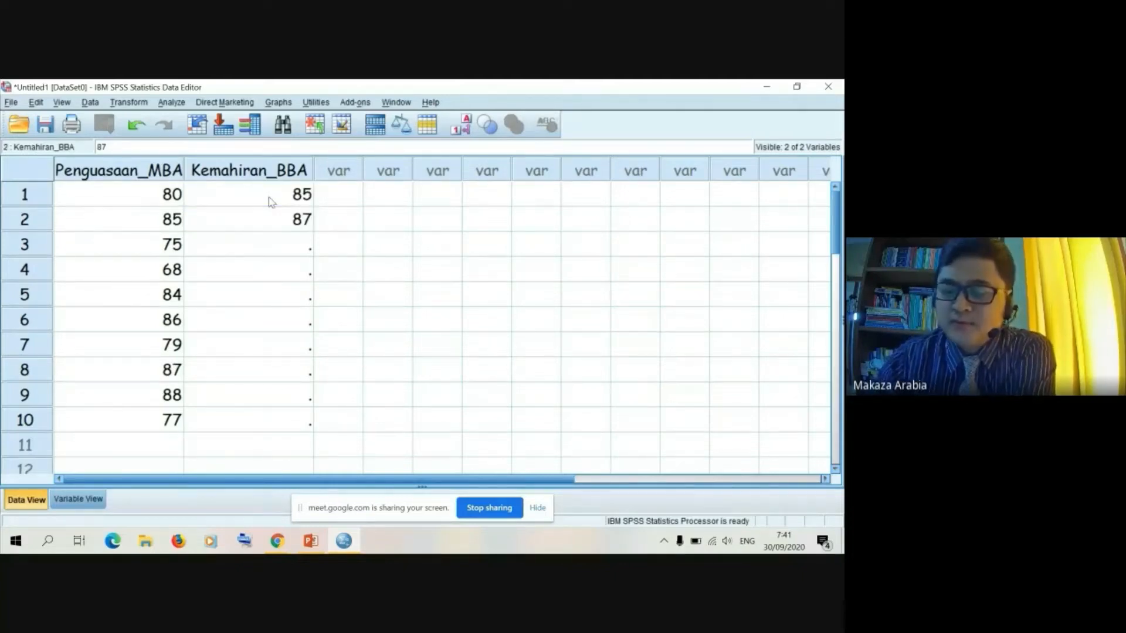
key(Return)
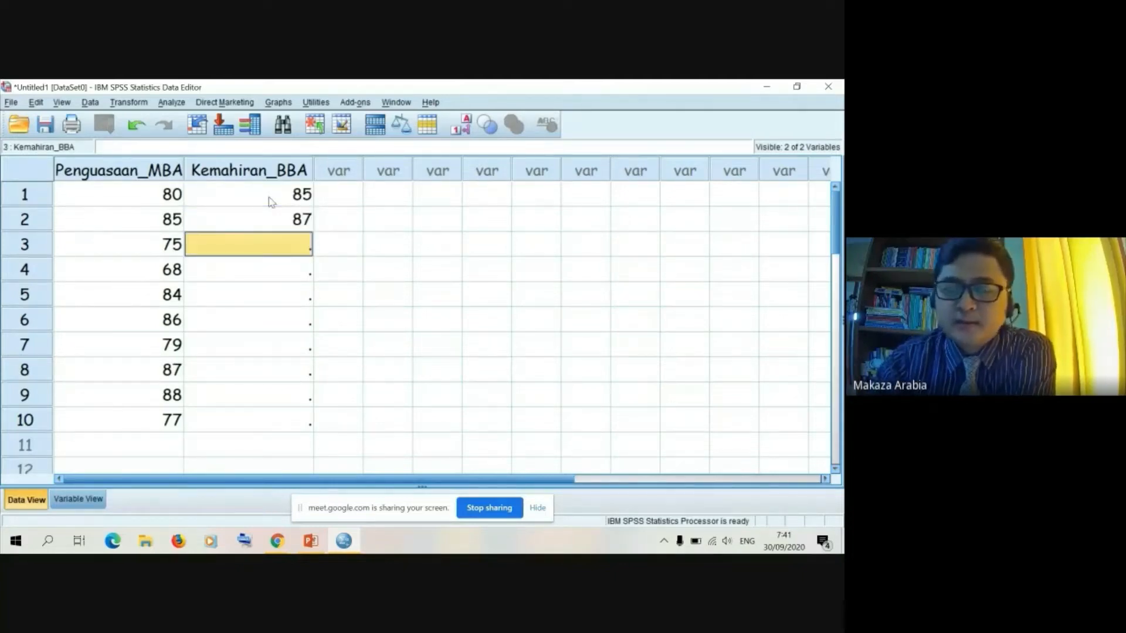
text(80)
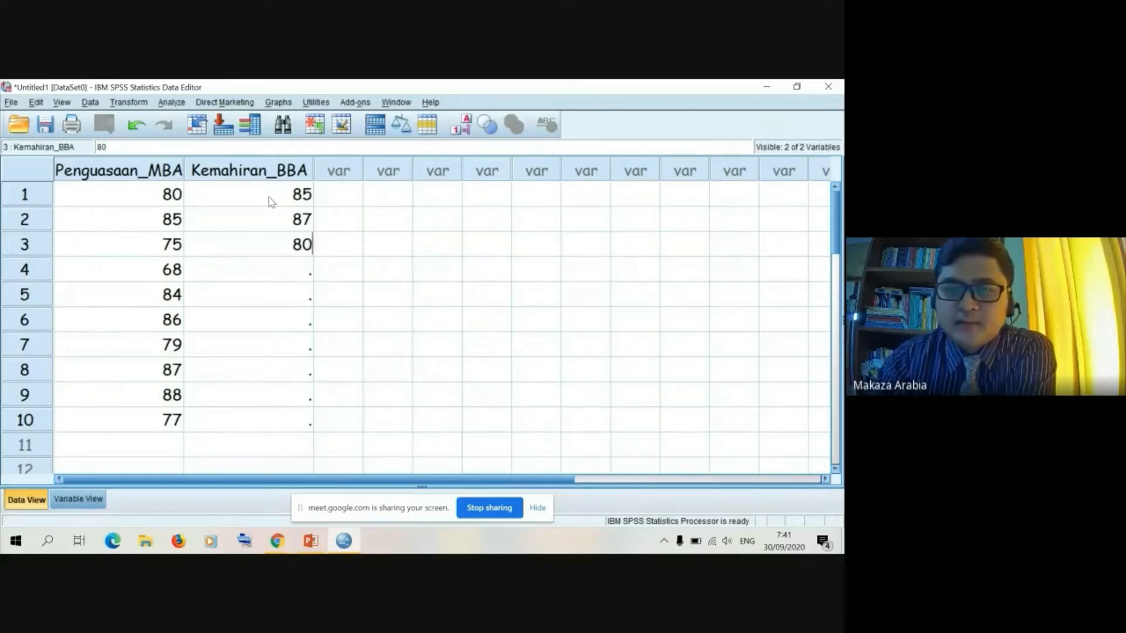
key(Return)
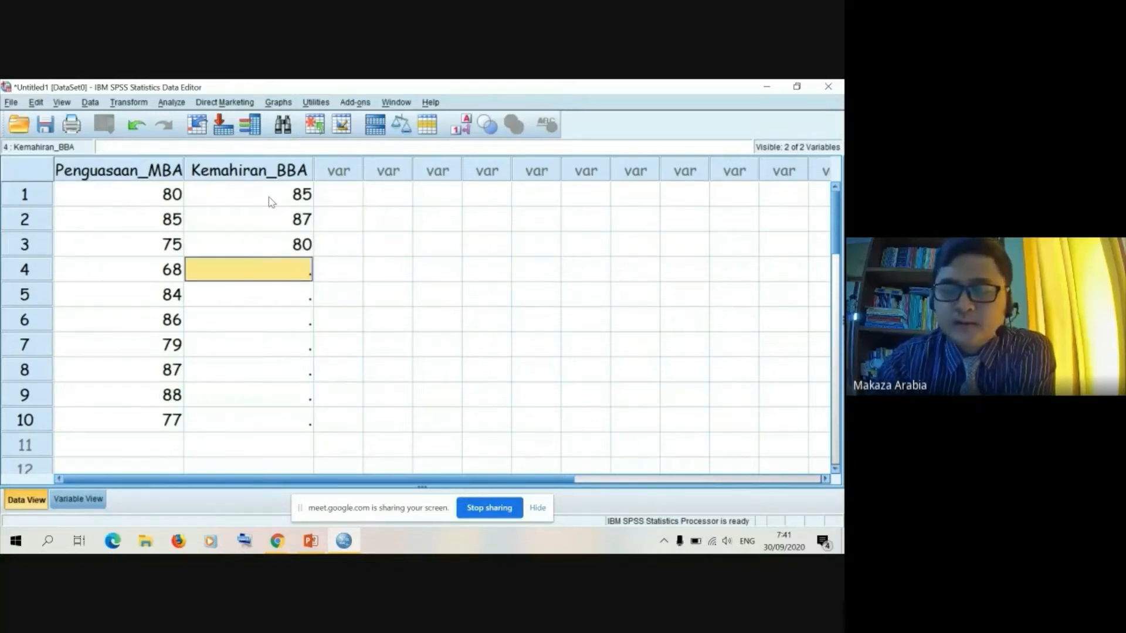
text(75)
key(Return)
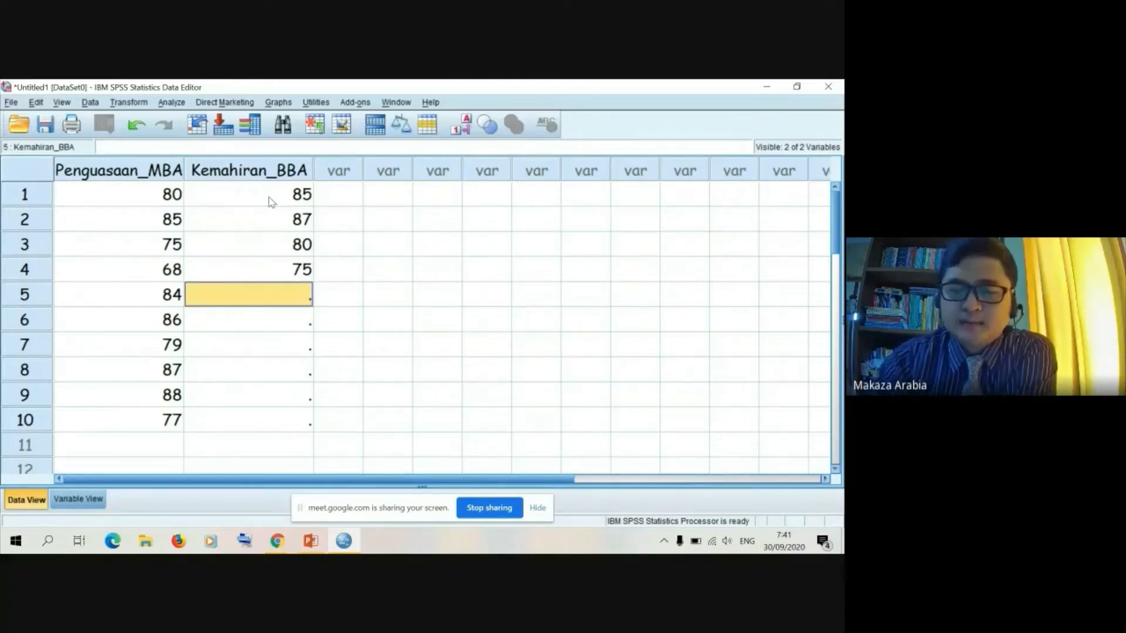
text(86)
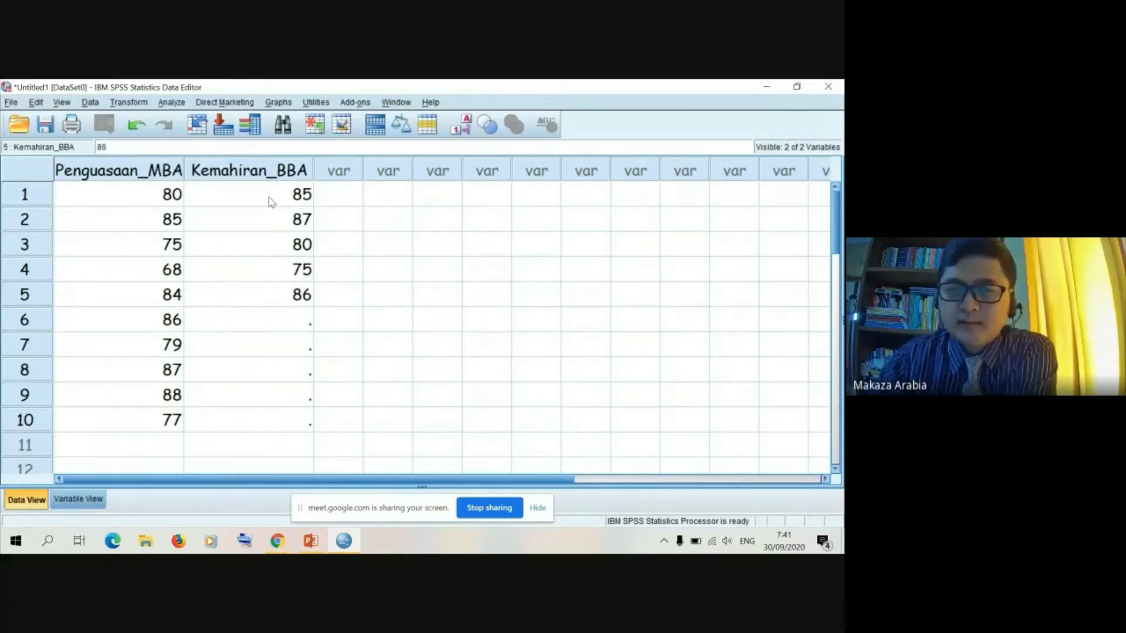
key(Return)
Enter the Kemahiran_BBA scores 83, 85, 90, 90 and 81 for cases 6 to 10, and review the variable definitions
text(83)
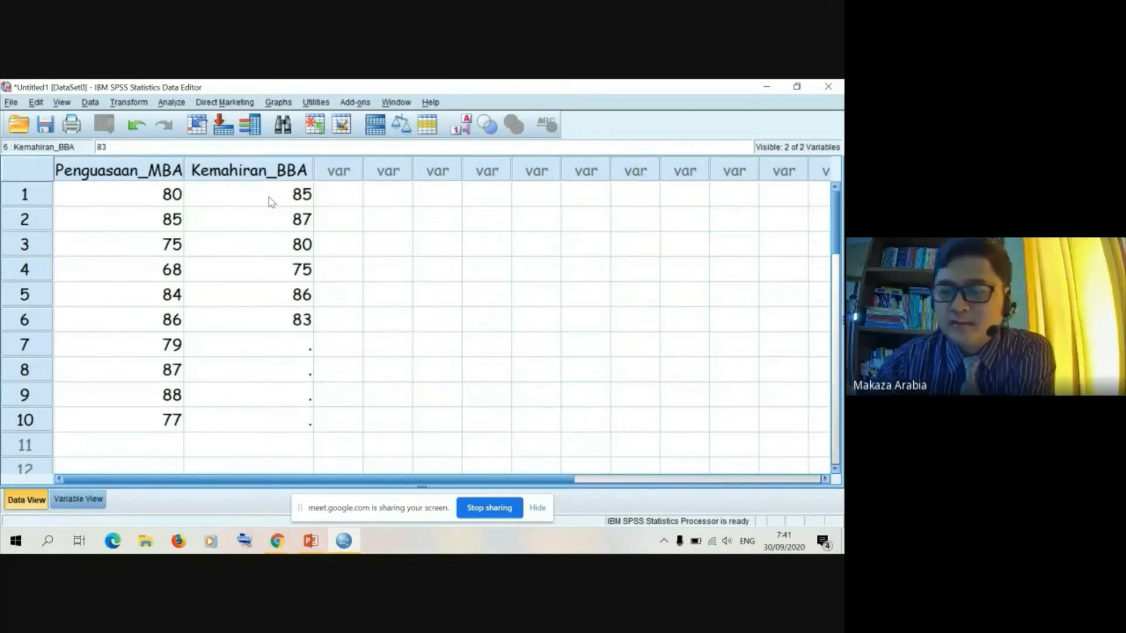
key(Return)
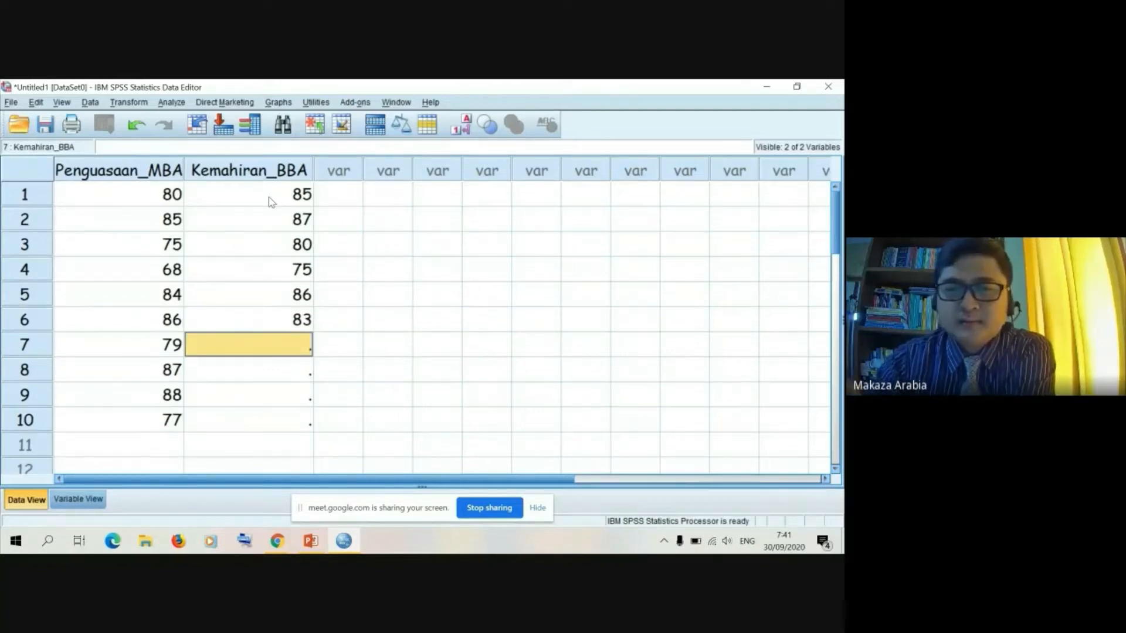
text(85)
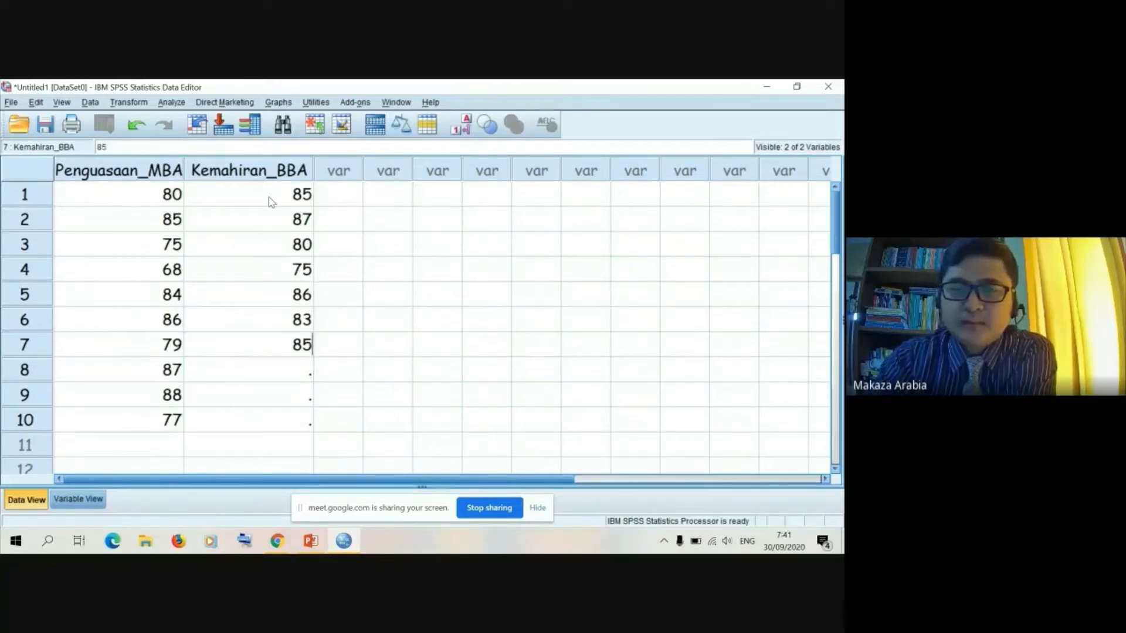
key(Return)
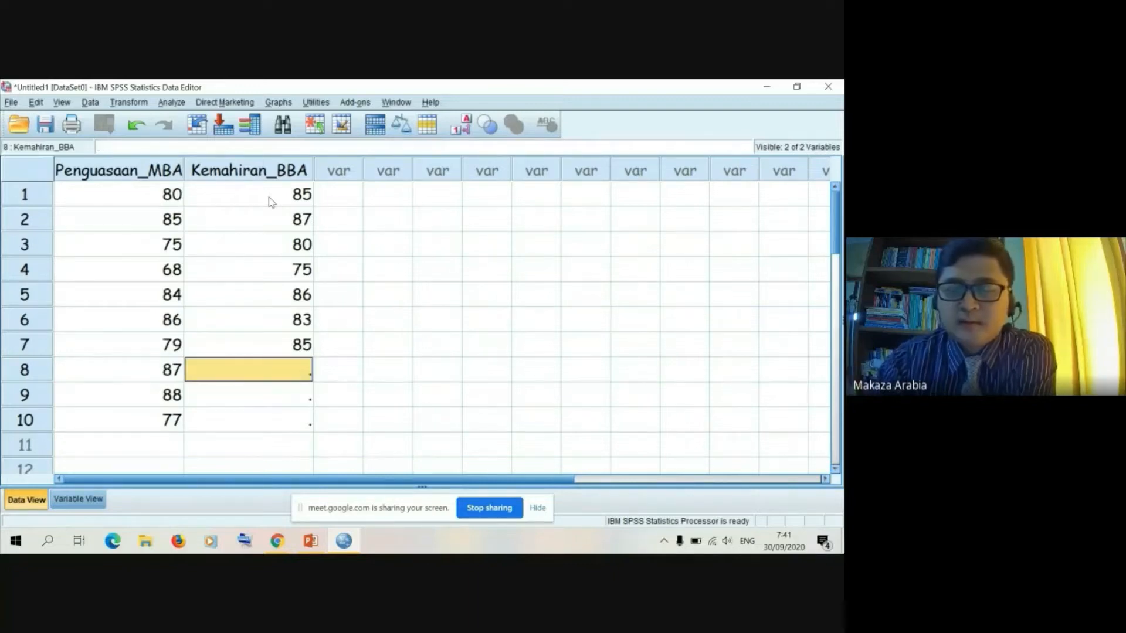
text(90)
key(Return)
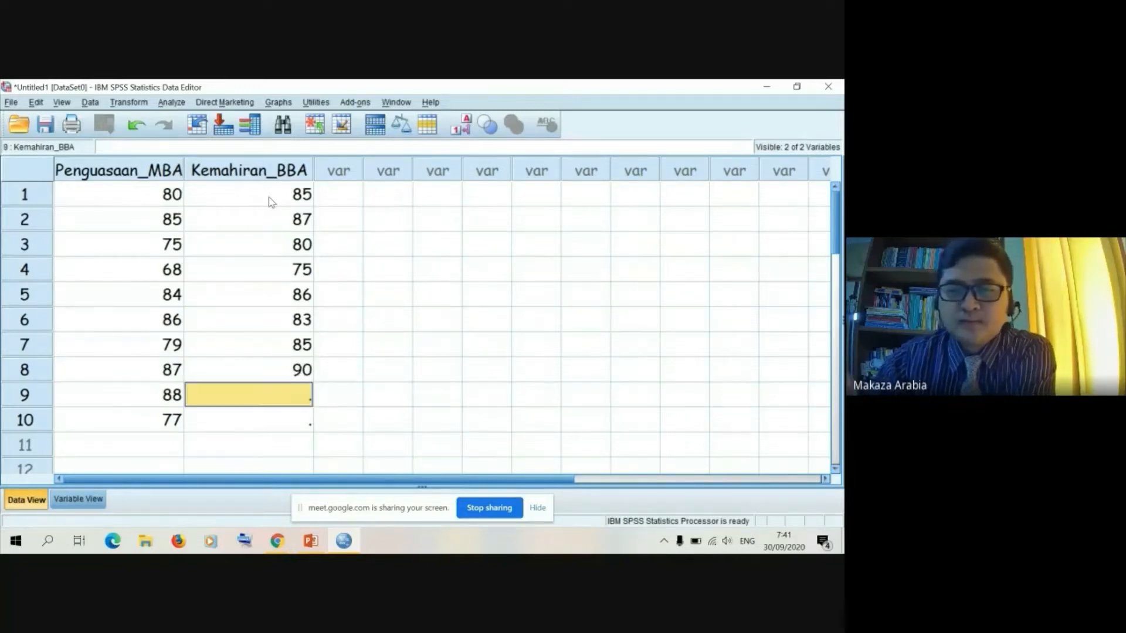
text(90)
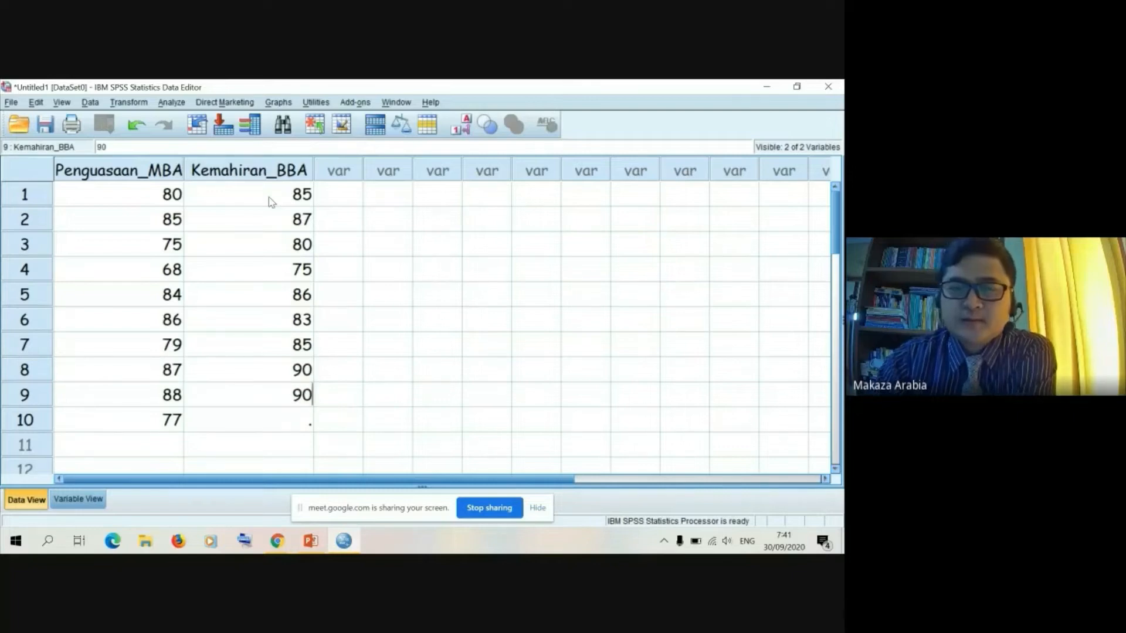
key(Return)
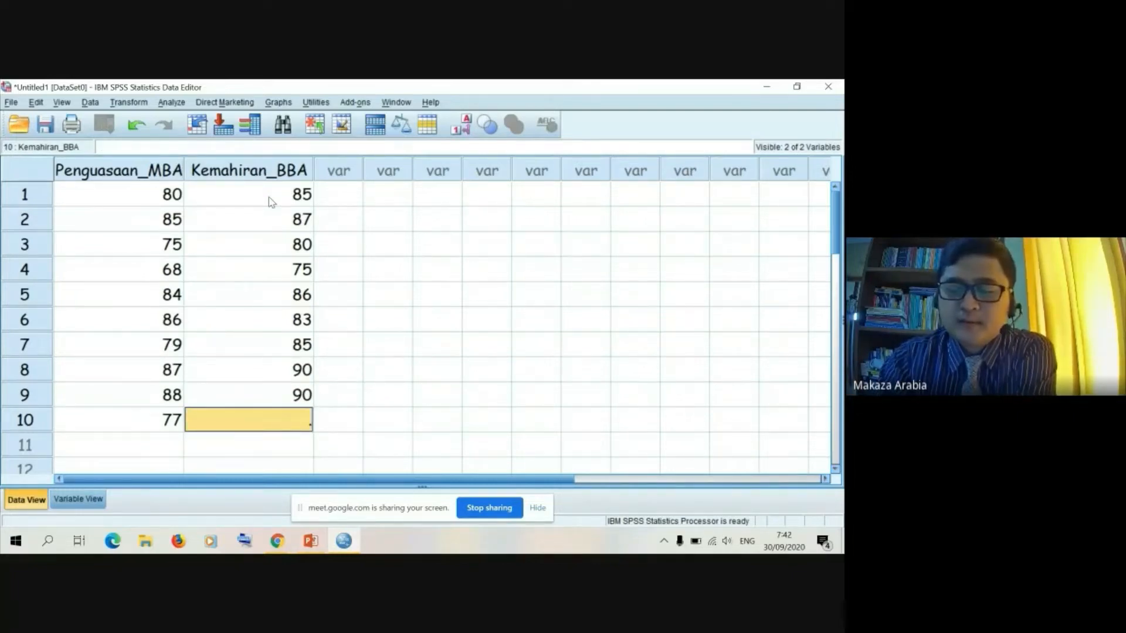
text(81)
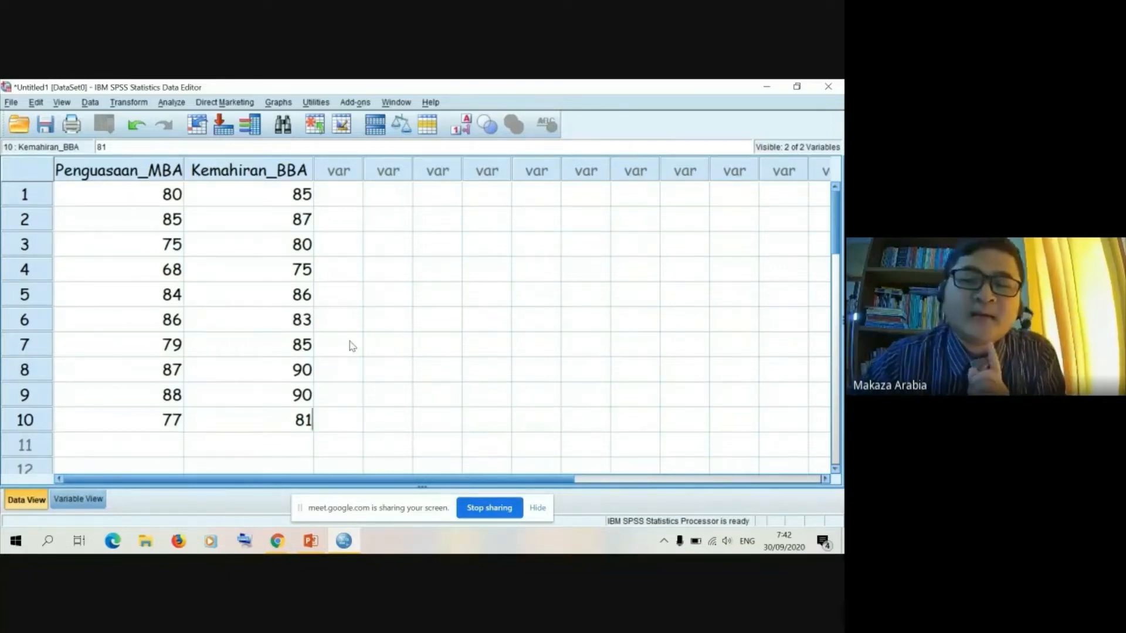
click(90, 501)
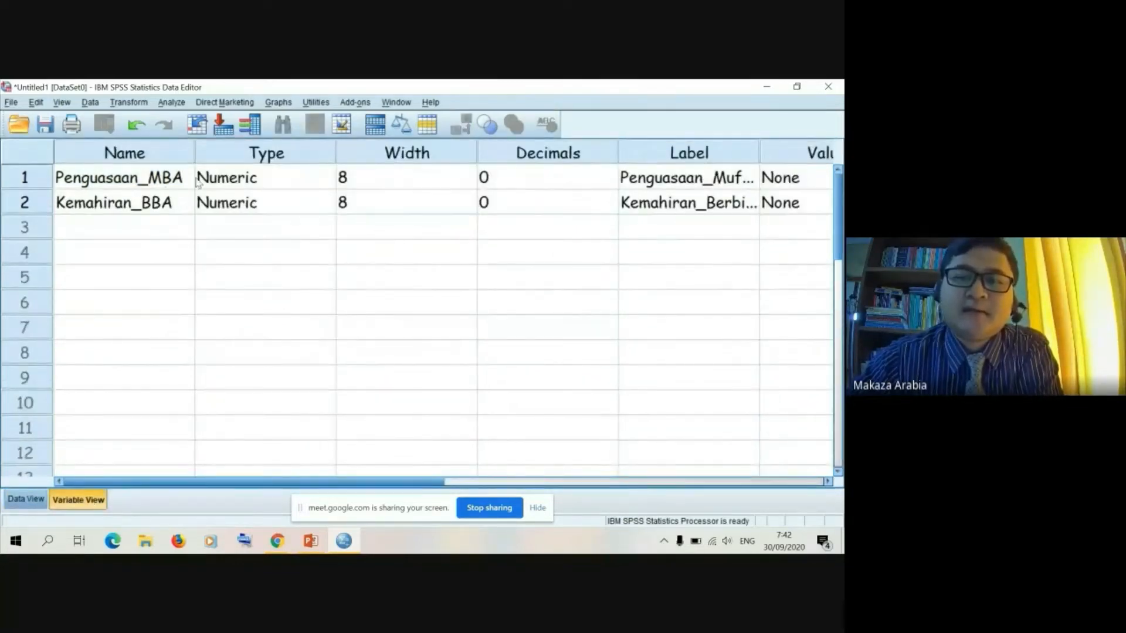
click(27, 500)
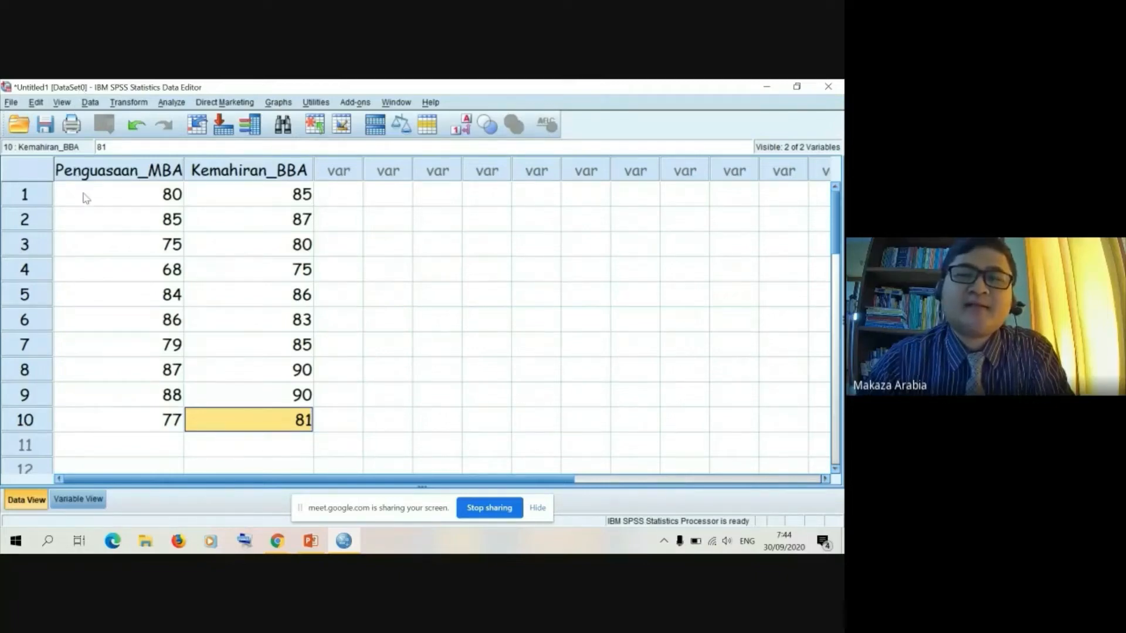
Start saving the dataset under a new name and choose New Volume (D:) as the save location
click(11, 102)
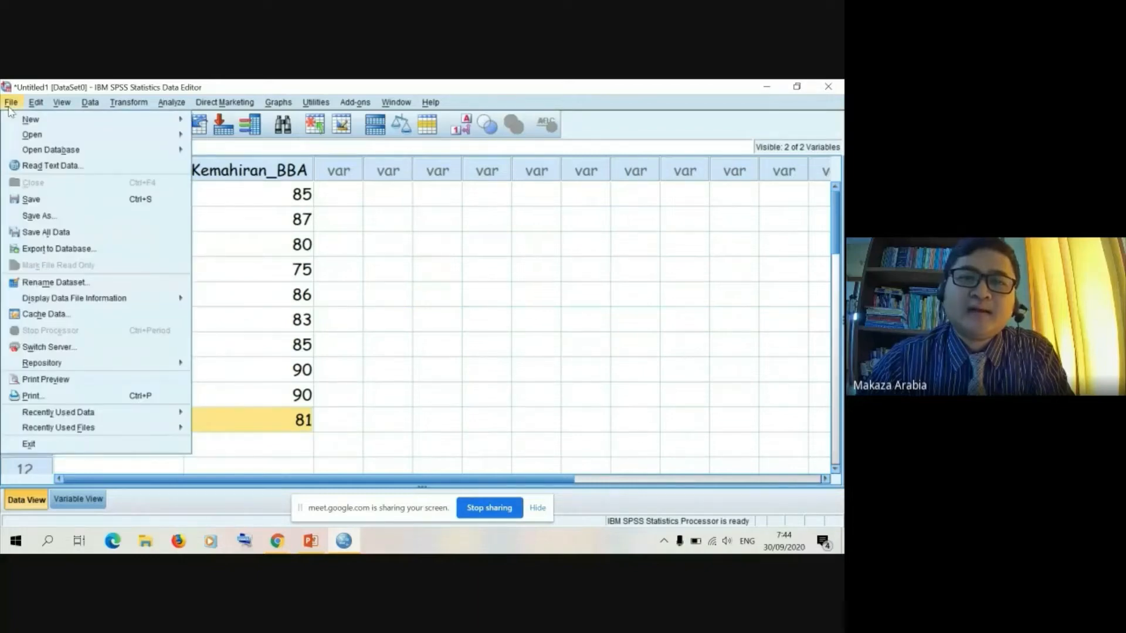
click(37, 216)
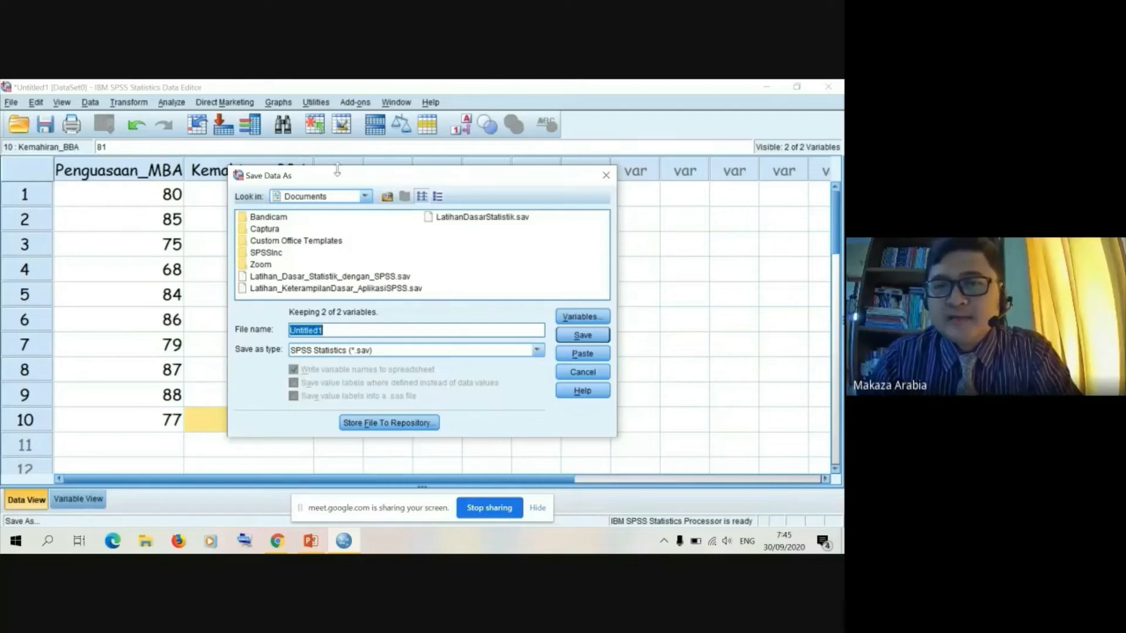
click(364, 198)
scroll(371, 223, up, 2)
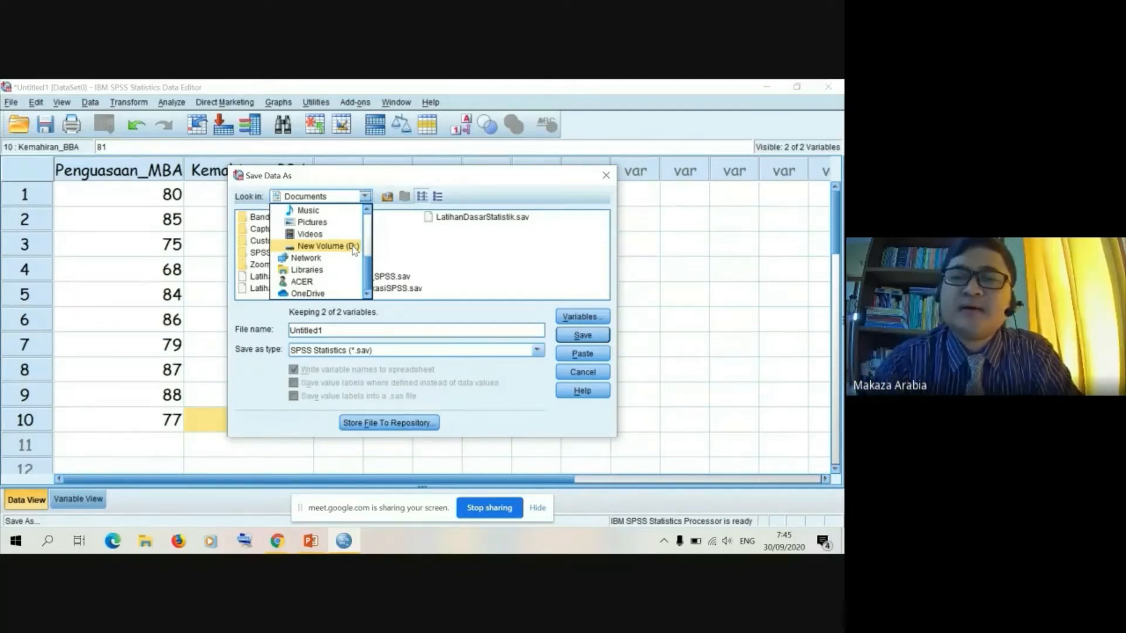
scroll(368, 246, up, 3)
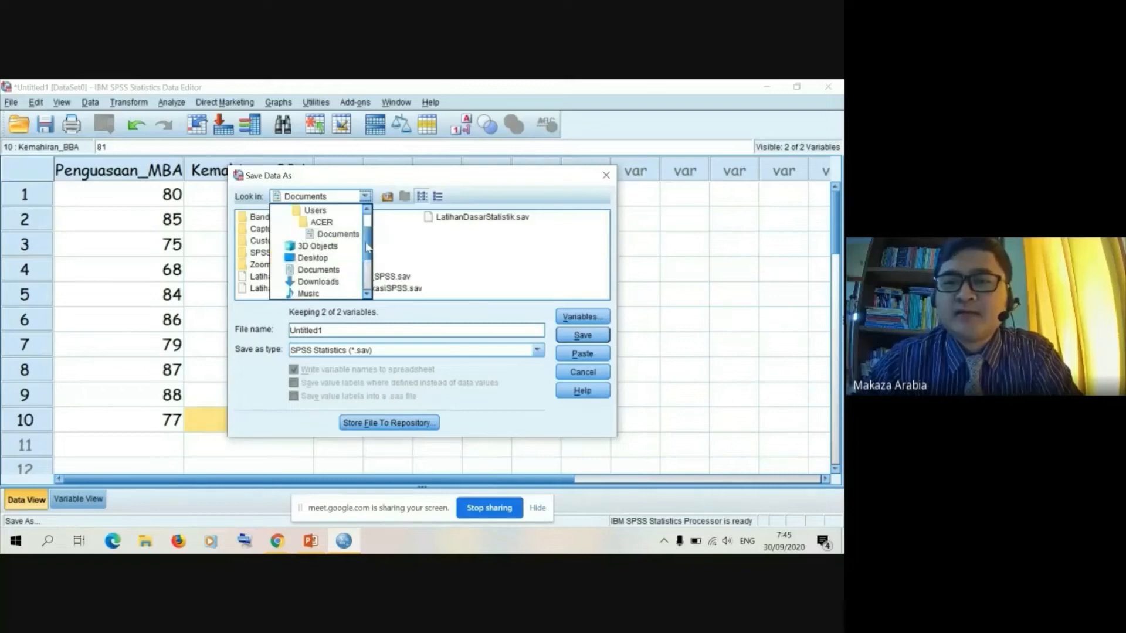
scroll(368, 238, up, 3)
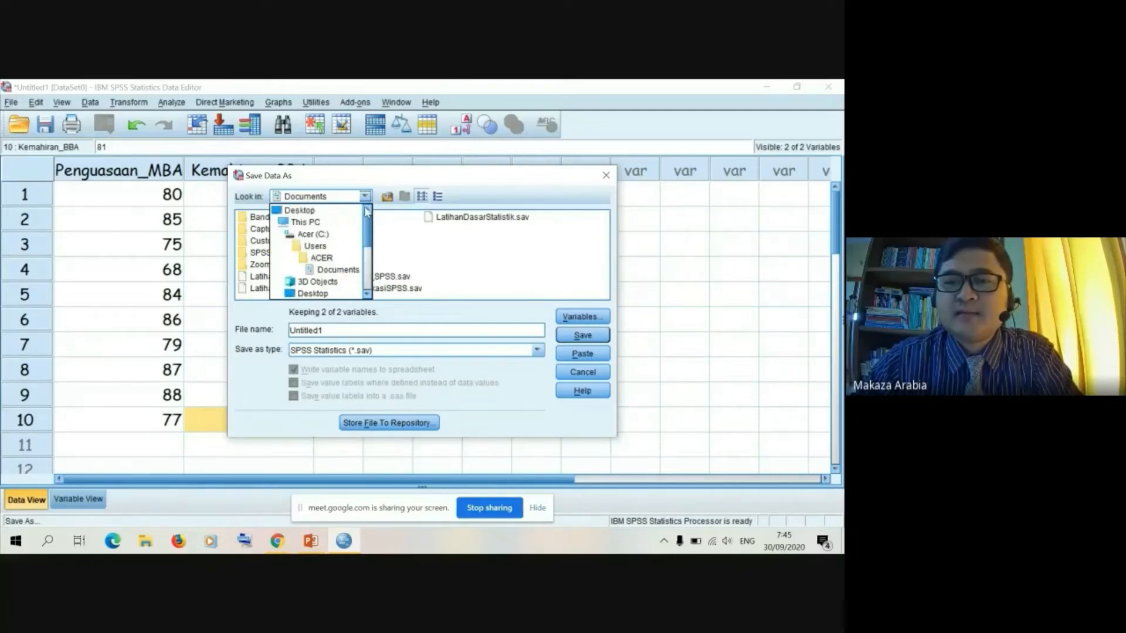
drag(366, 237, 369, 276)
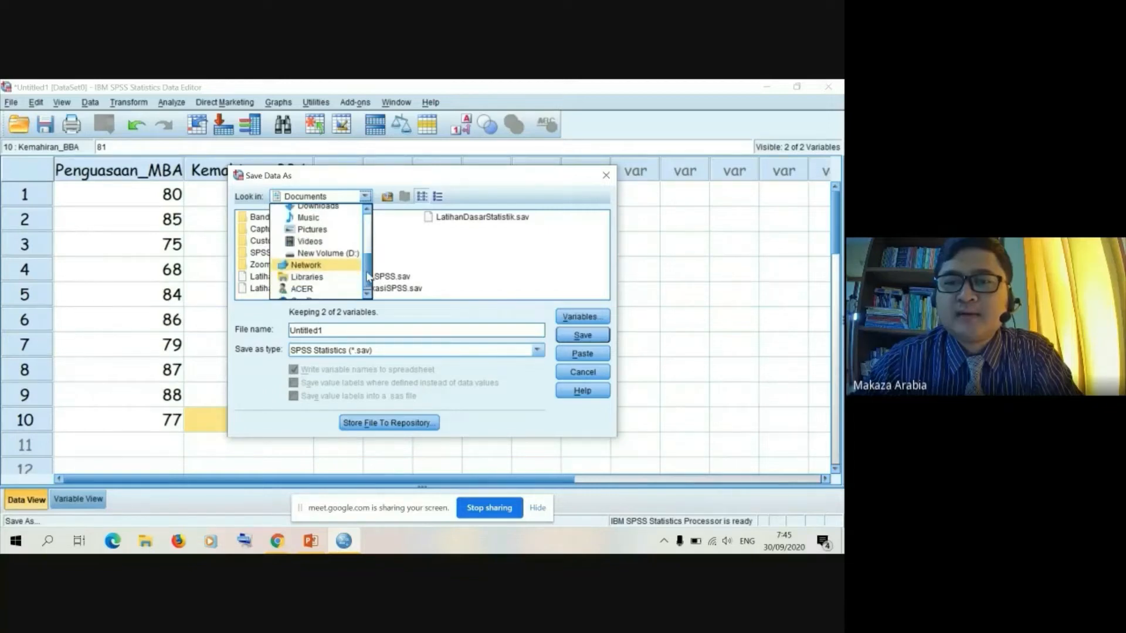
click(339, 255)
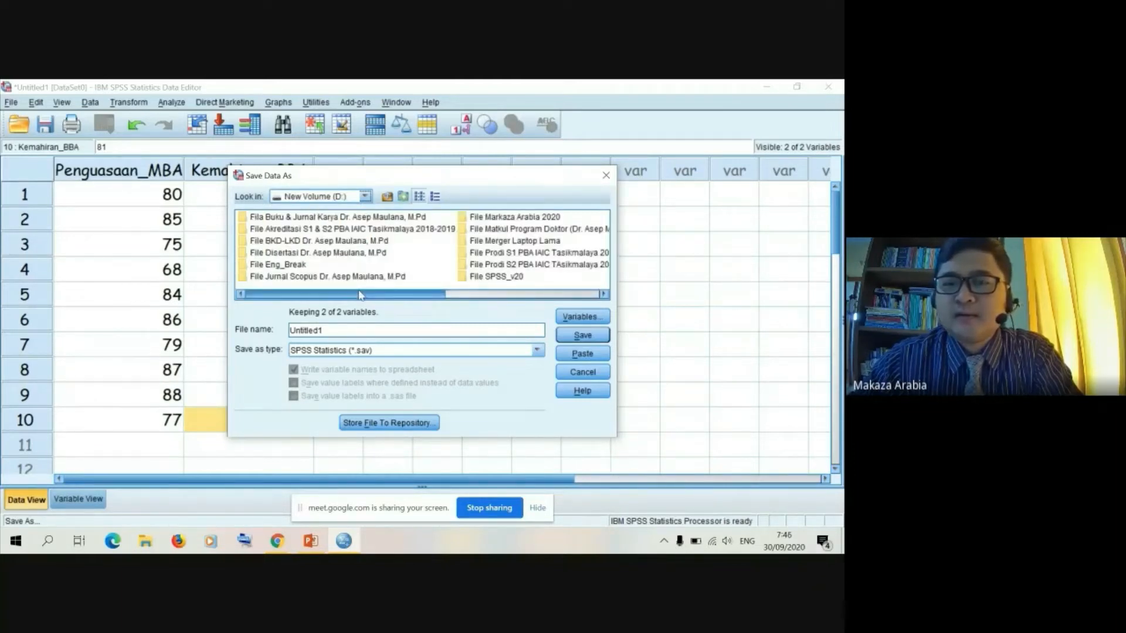
Create a folder named File Latihan Program SPSS on New Volume (D:) and open it as the save location
drag(361, 295, 579, 280)
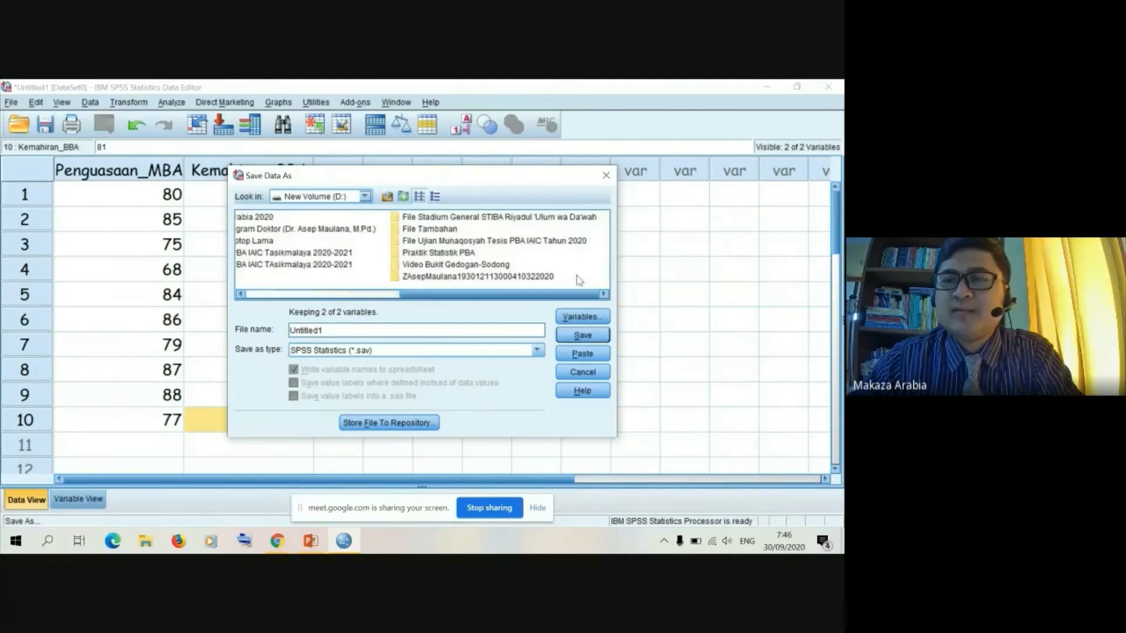
right_click(538, 228)
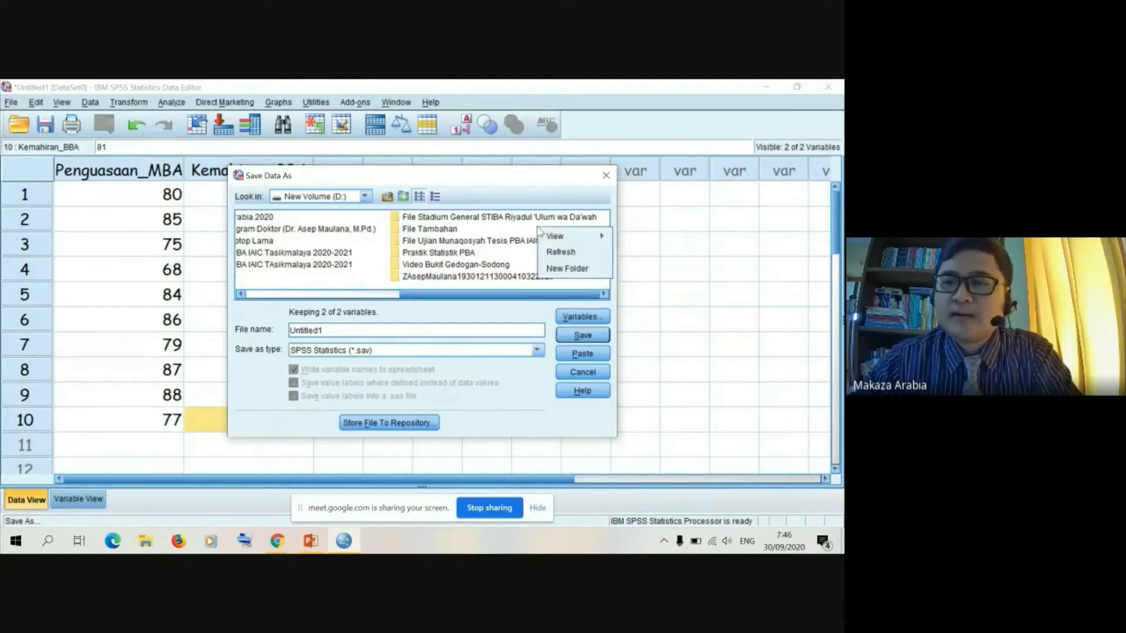
click(562, 269)
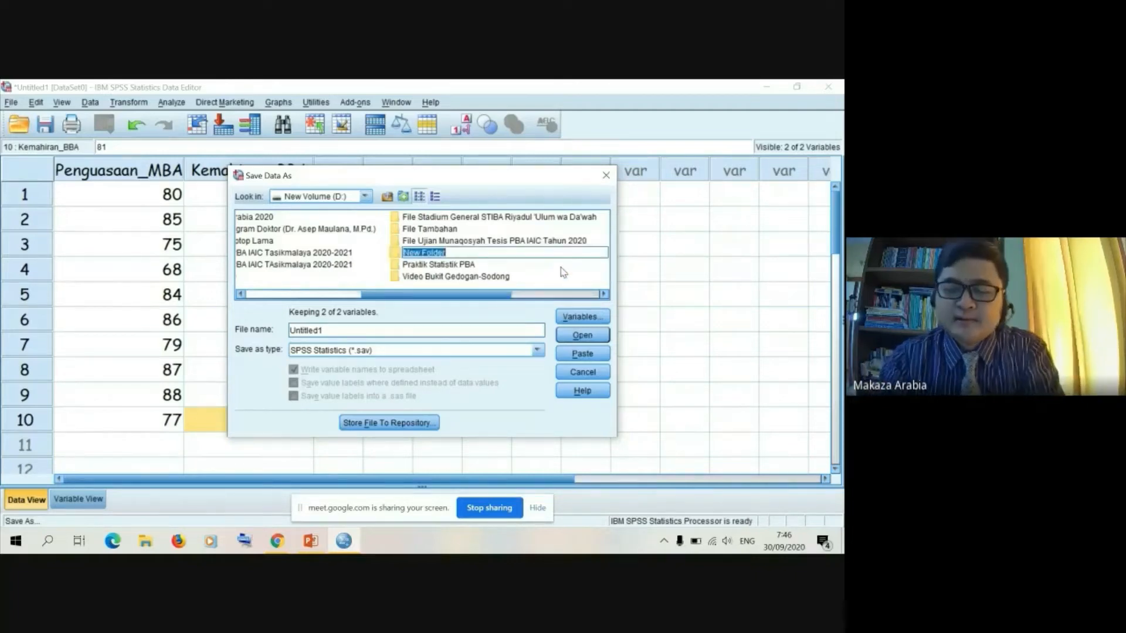
text(F)
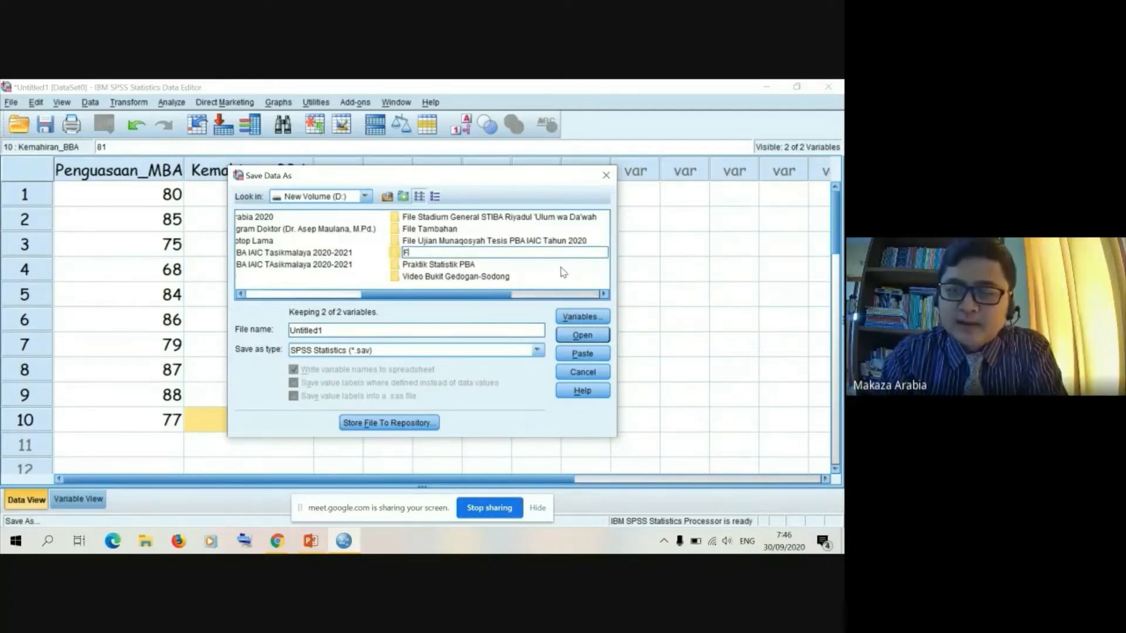
text(ile)
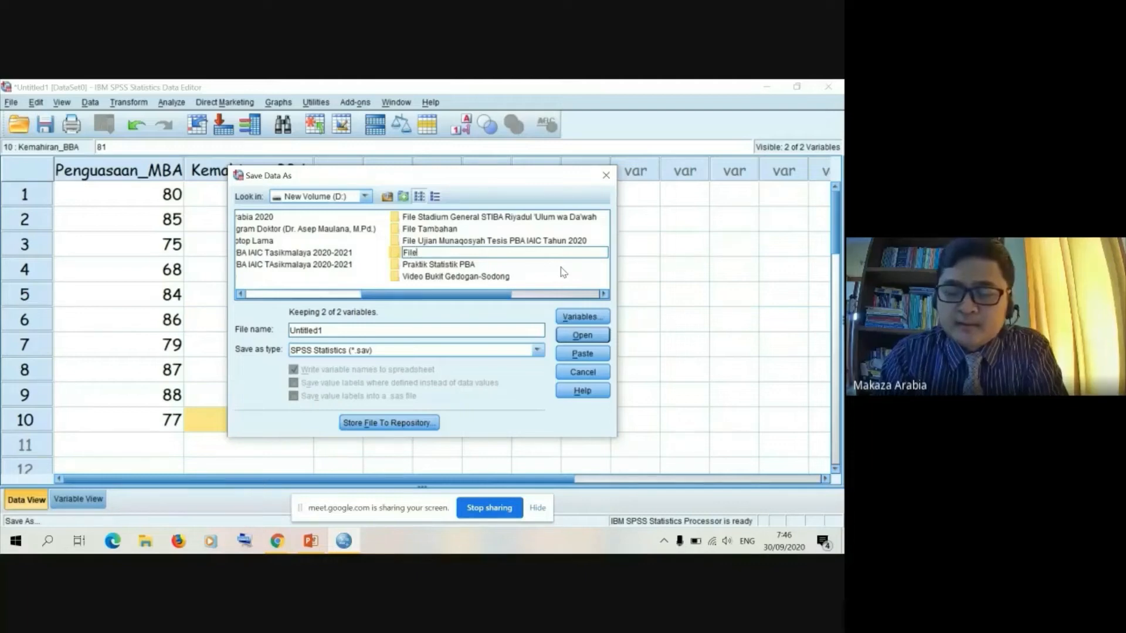
text( Latih)
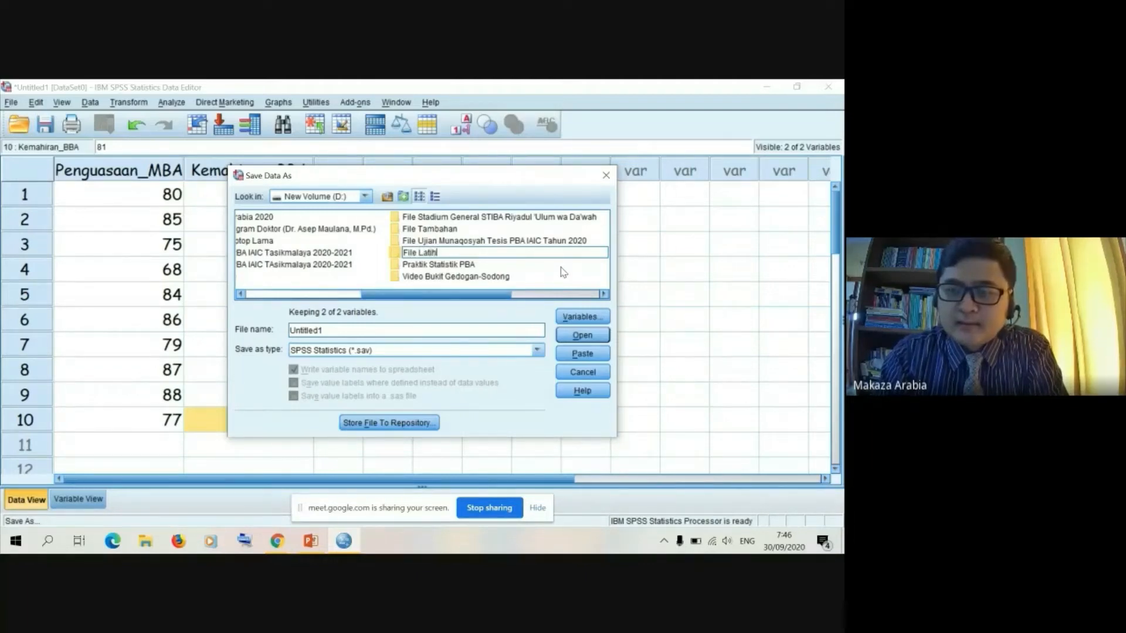
text(an S)
key(BackSpace)
text(Prog)
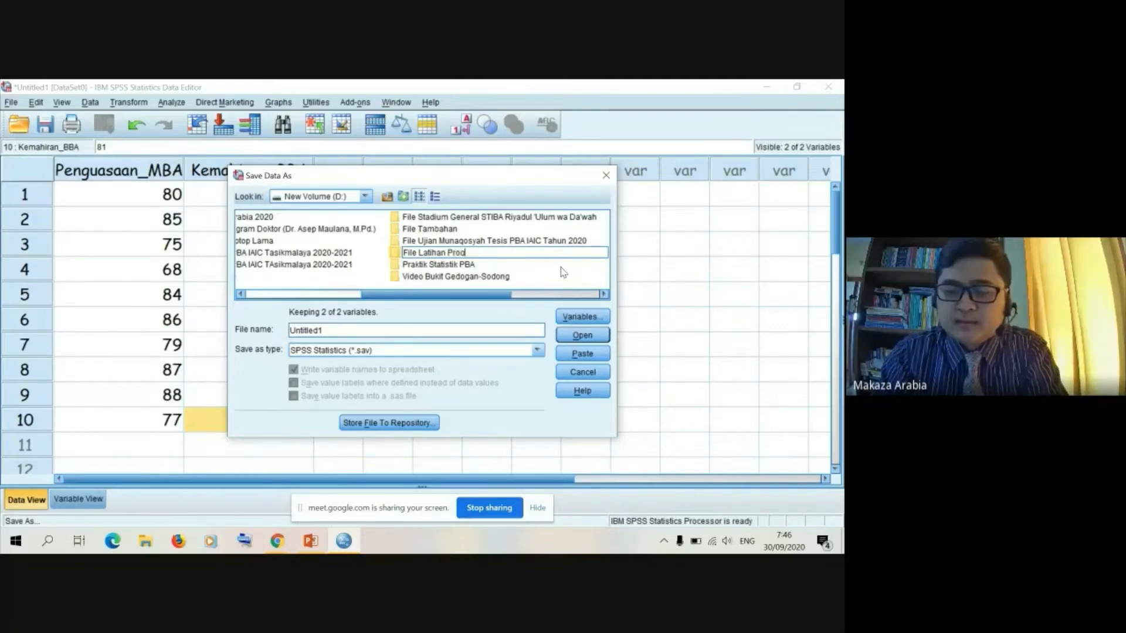
text(ram SPSS)
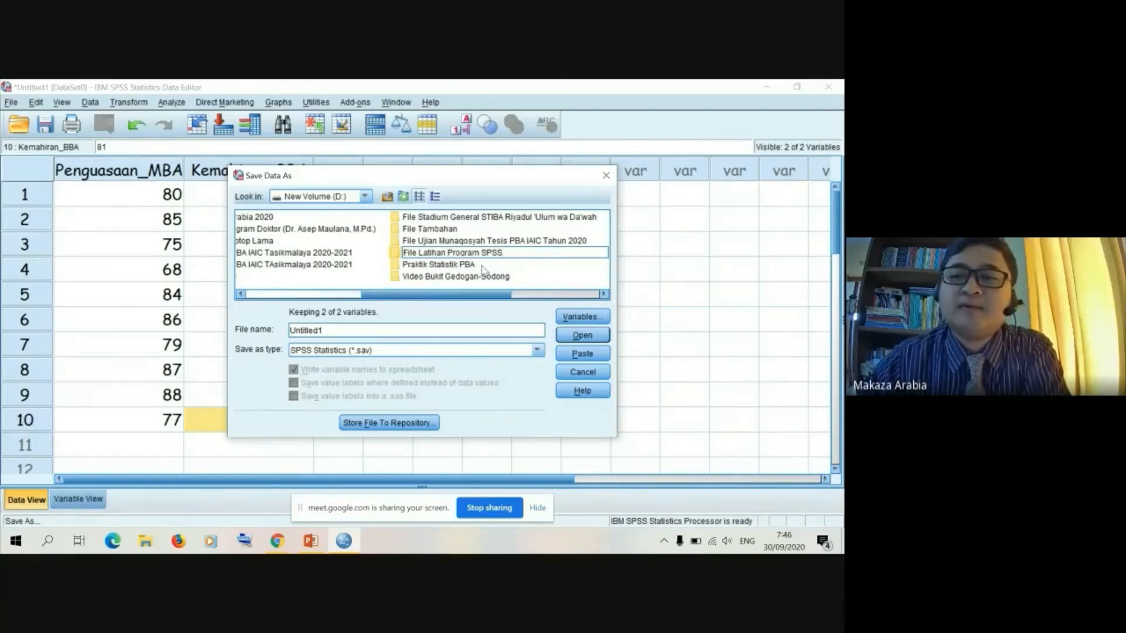
key(Return)
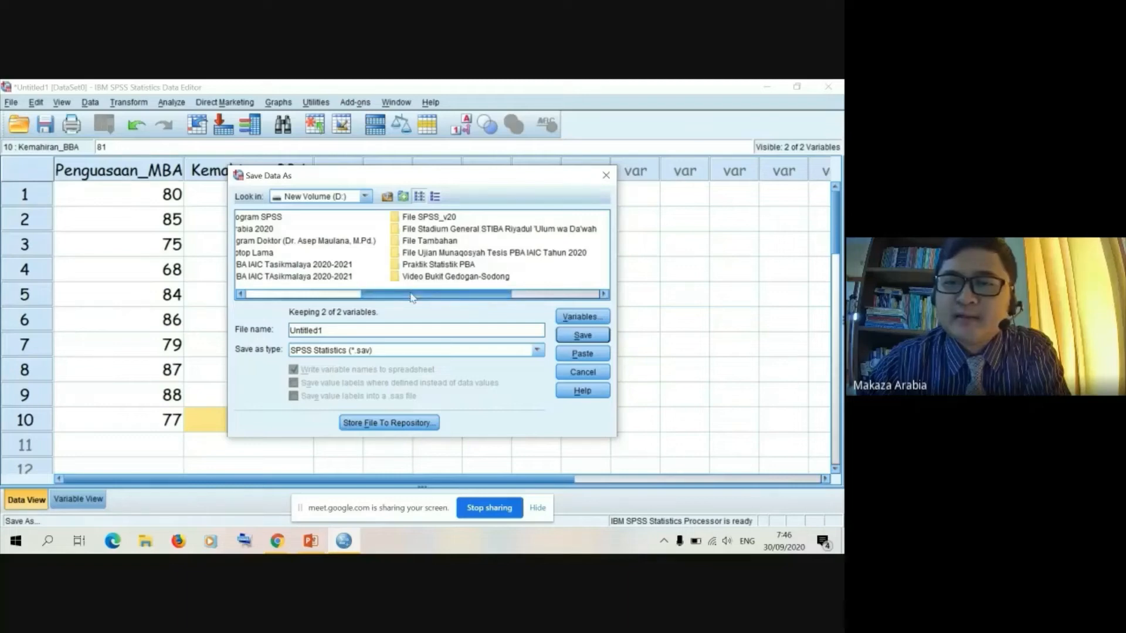
drag(411, 297, 339, 296)
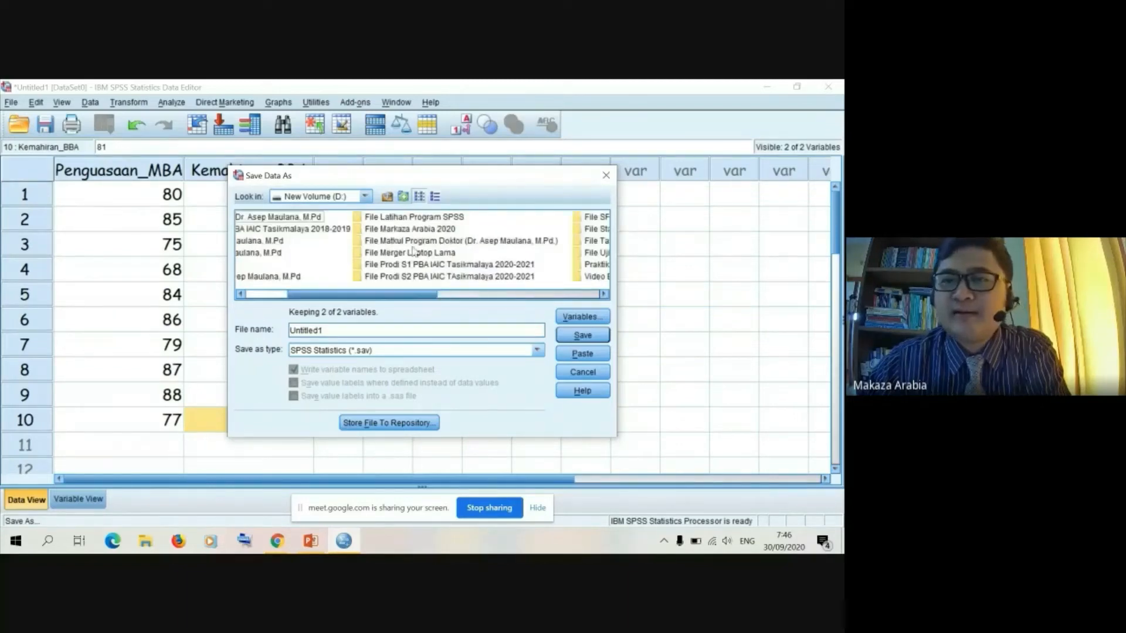
double_click(457, 218)
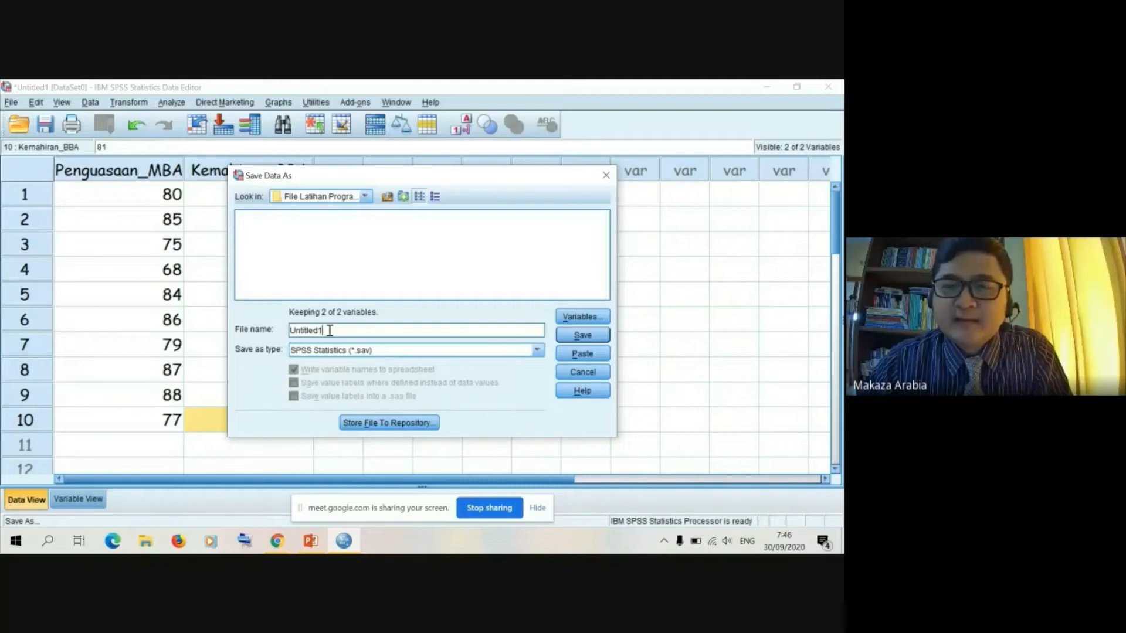
Replace the default file name with Latihan_Dasar_Program_SPSS for the SPSS Statistics data file
key(BackSpace)
key(BackSpace)
key(BackSpace)
key(BackSpace)
key(BackSpace)
key(BackSpace)
key(BackSpace)
key(BackSpace)
key(BackSpace)
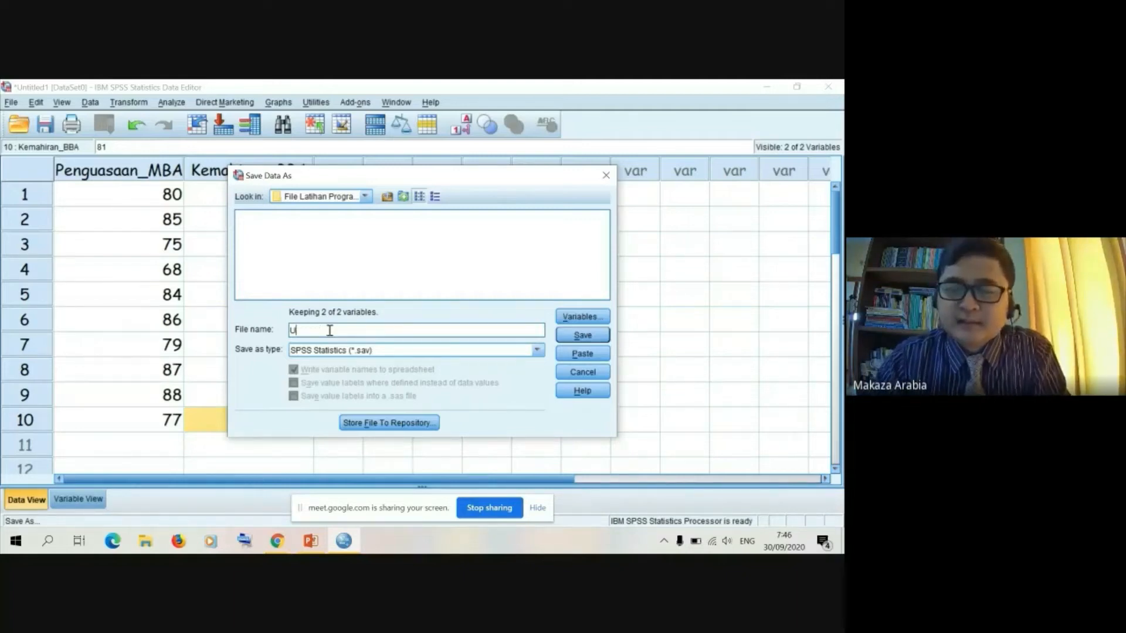
text(Lati)
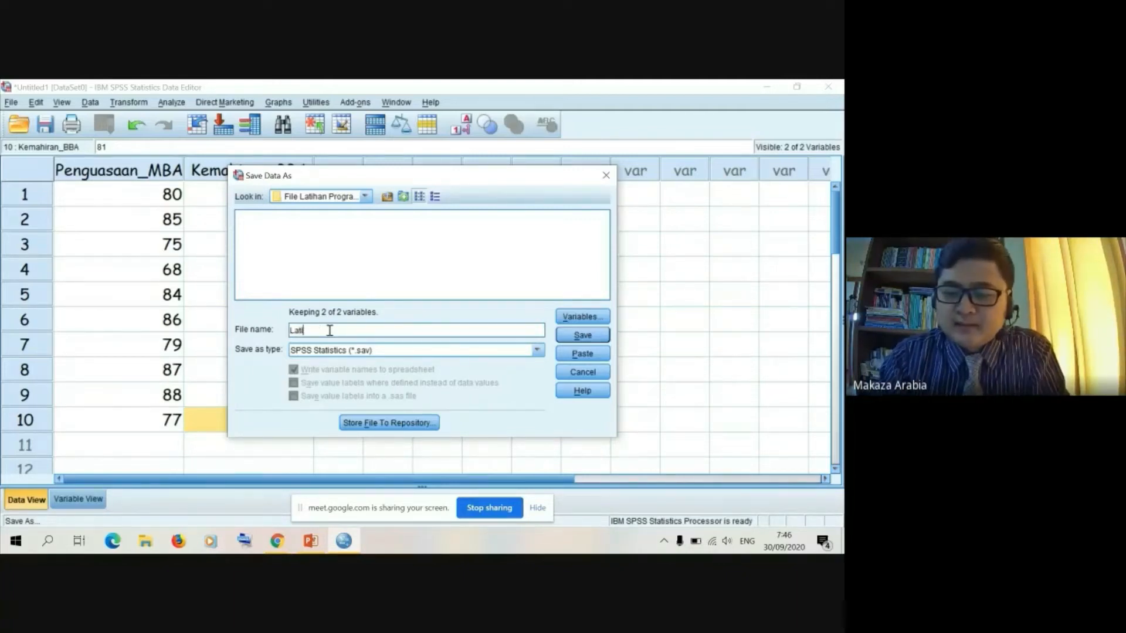
text(han_Dasa)
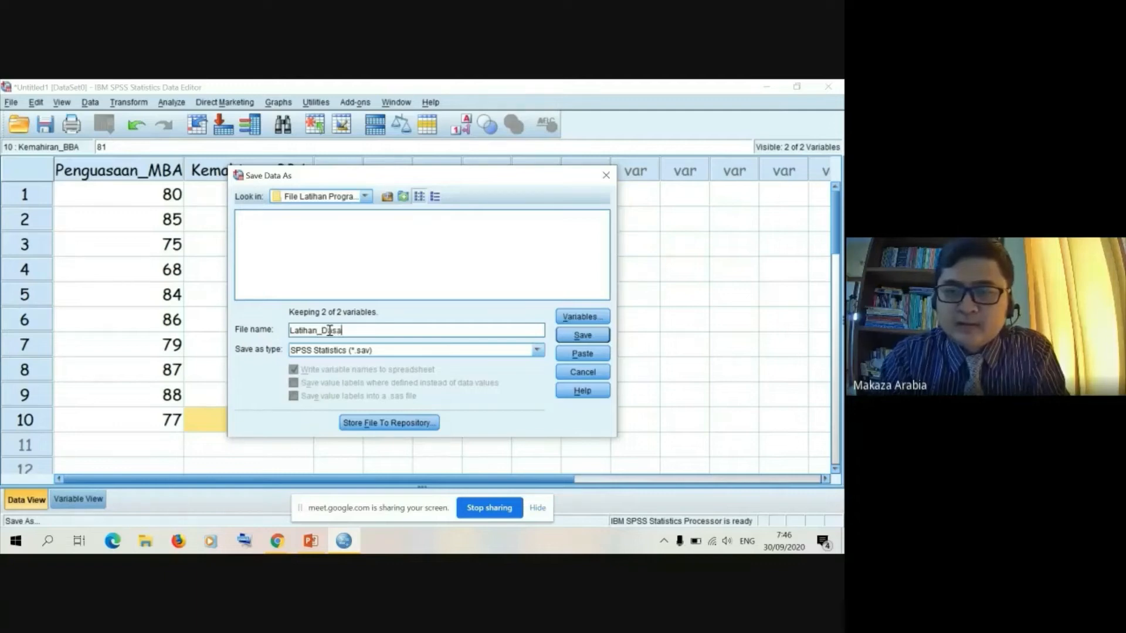
text(r_)
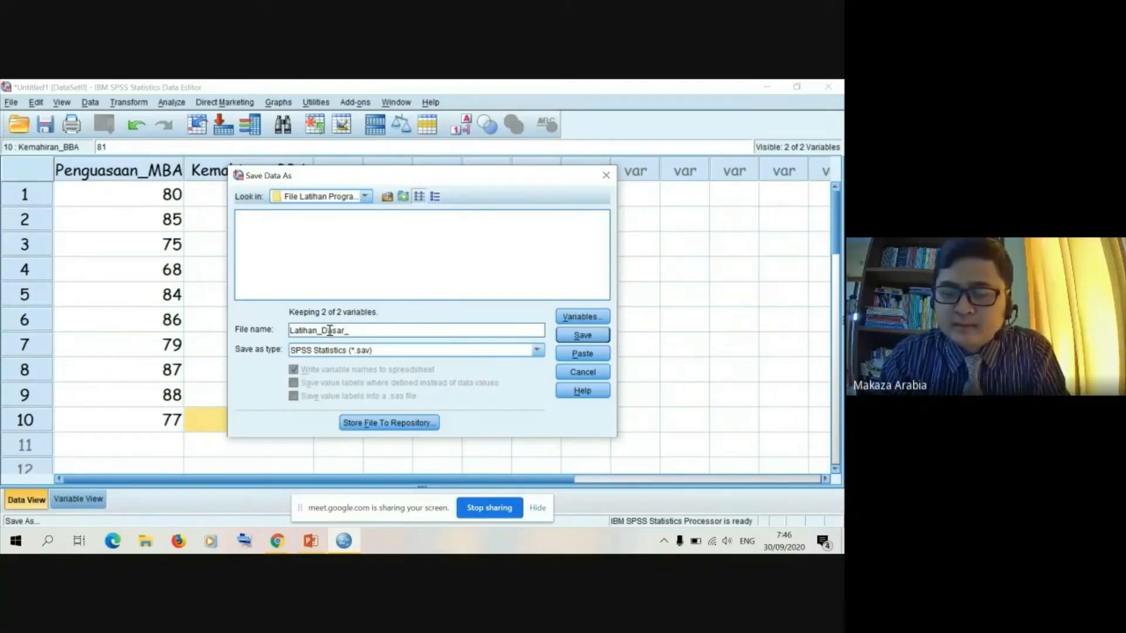
text(Progra)
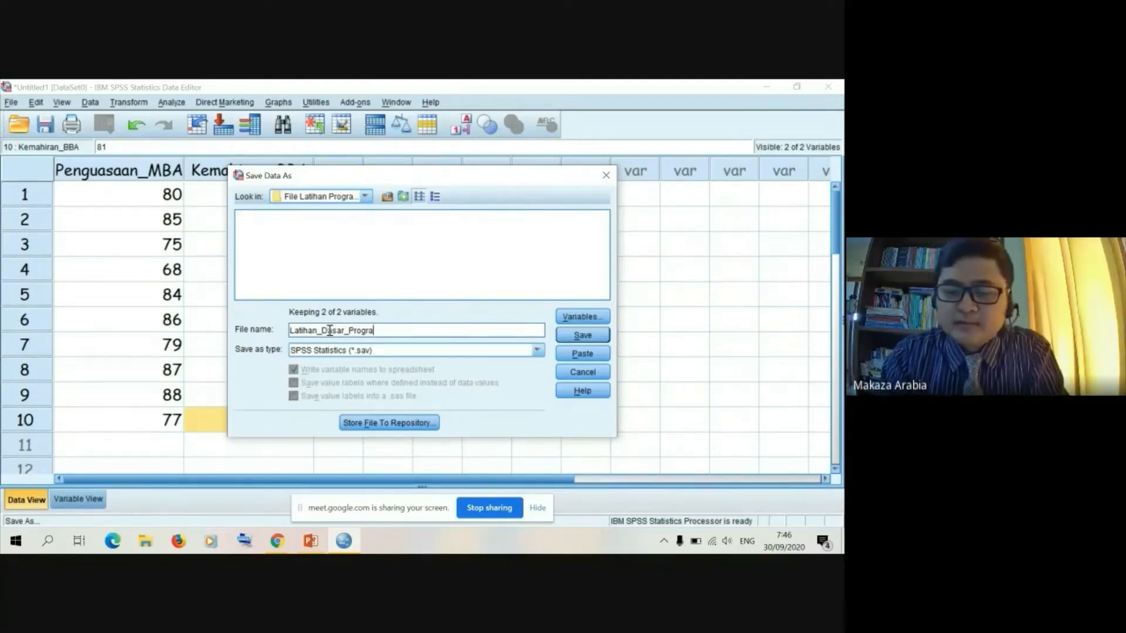
text(m_SPSS)
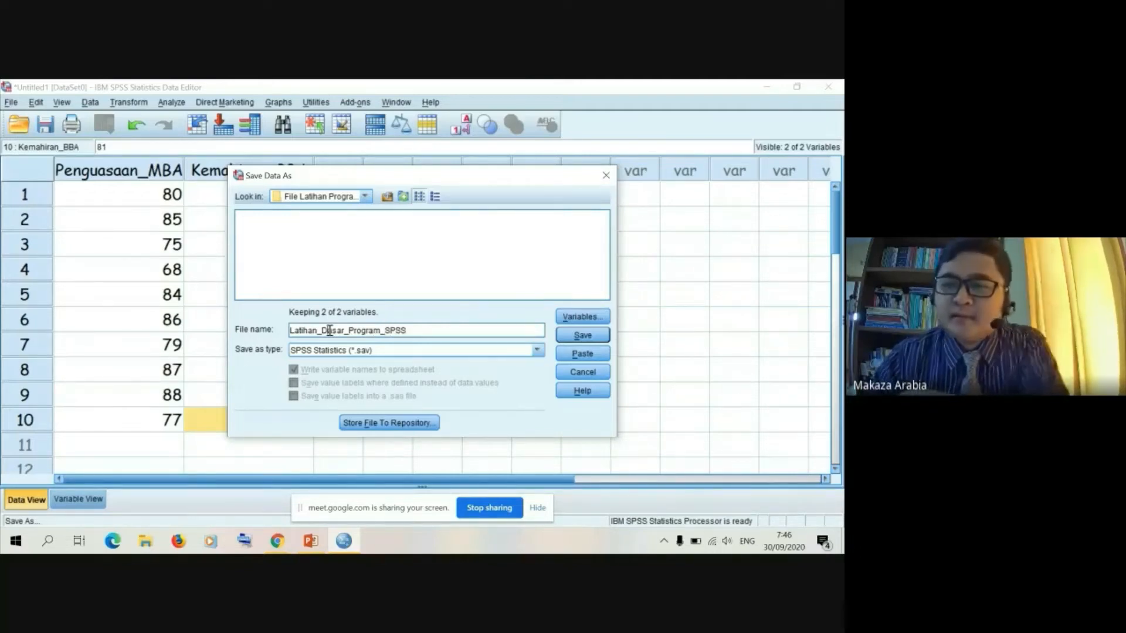
click(330, 331)
text(a)
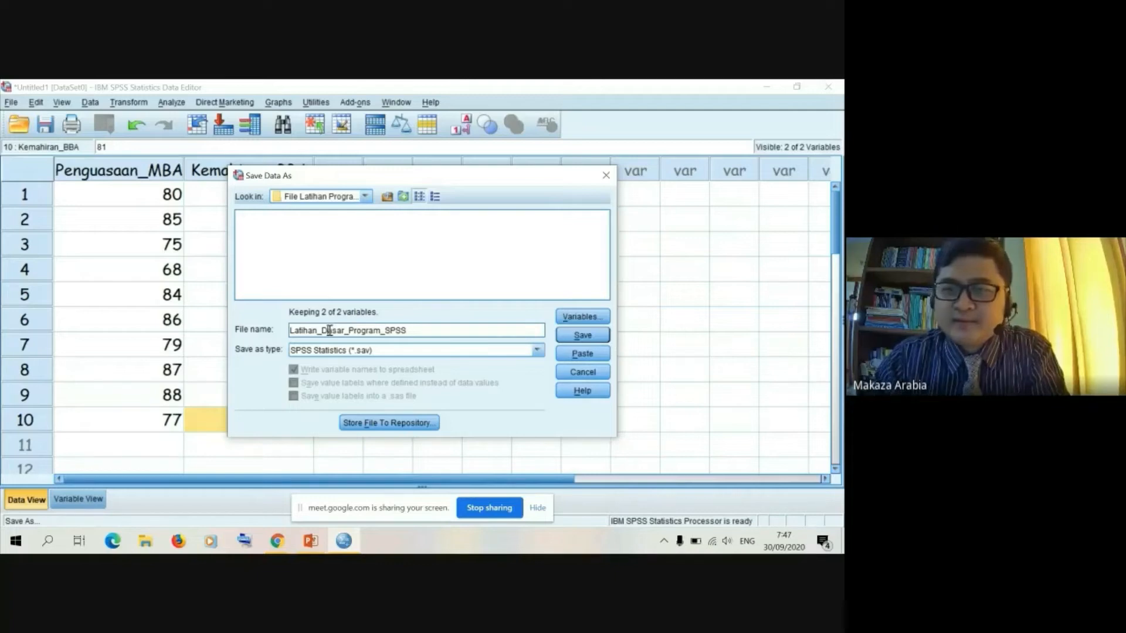
Extend the file name to Latihan_Dasar_Program_SPSS_PBA and save the dataset in the File Latihan Program SPSS folder
click(413, 328)
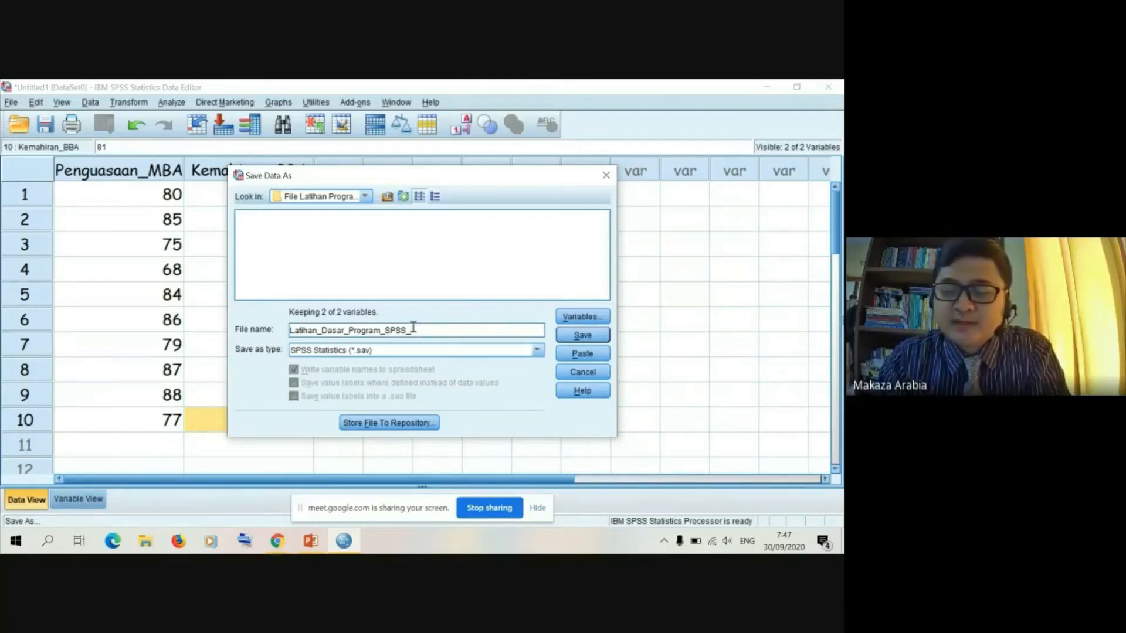
text(BBA)
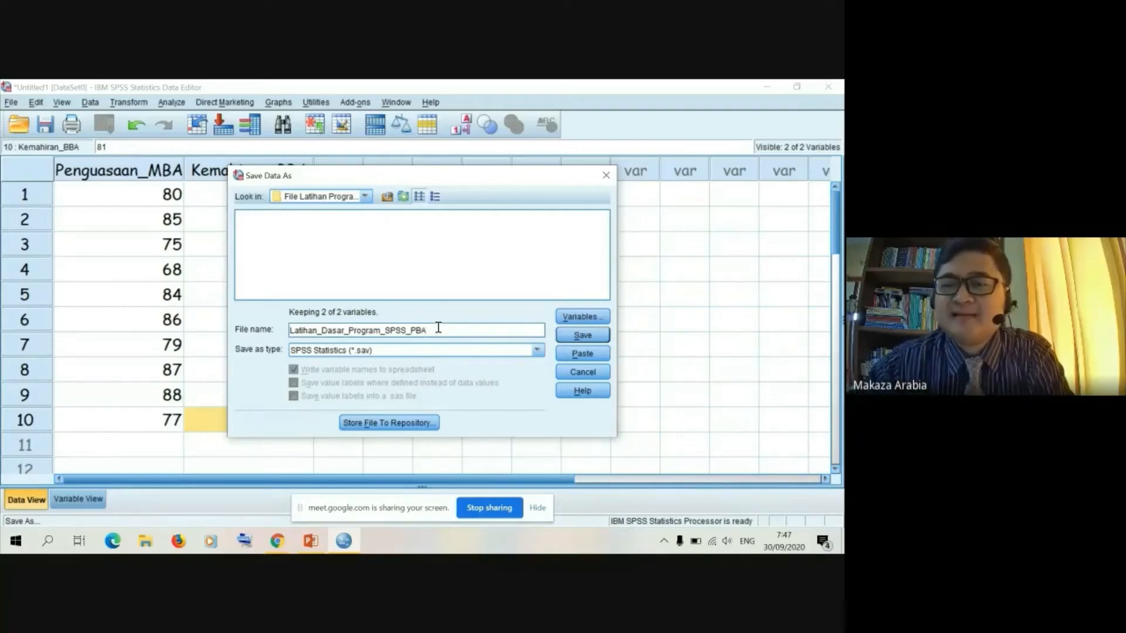
click(582, 336)
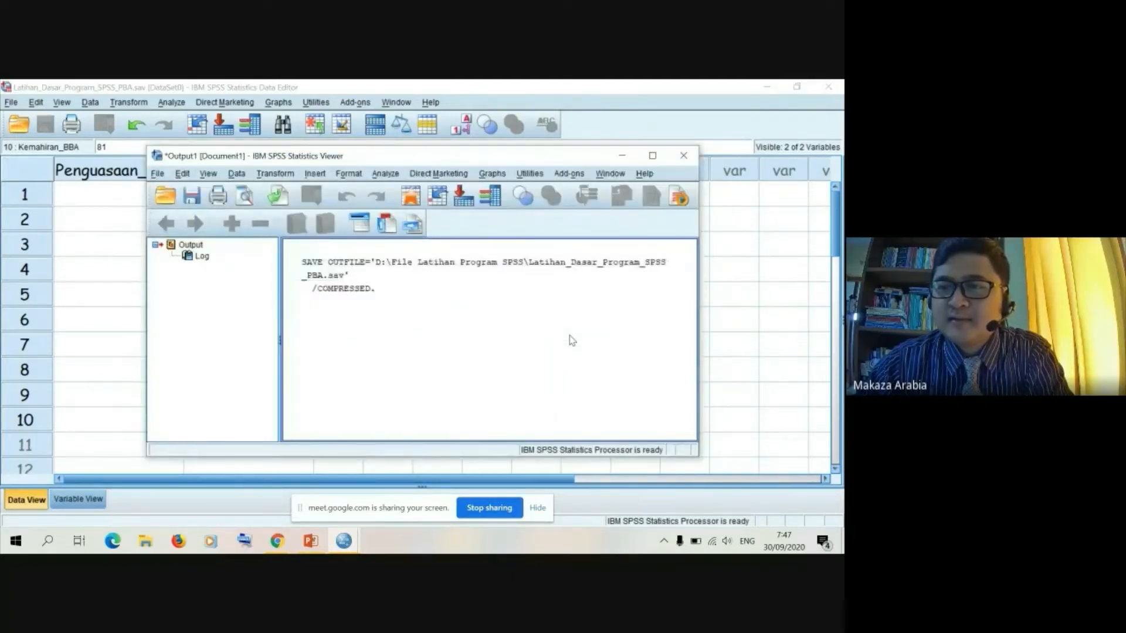
click(684, 156)
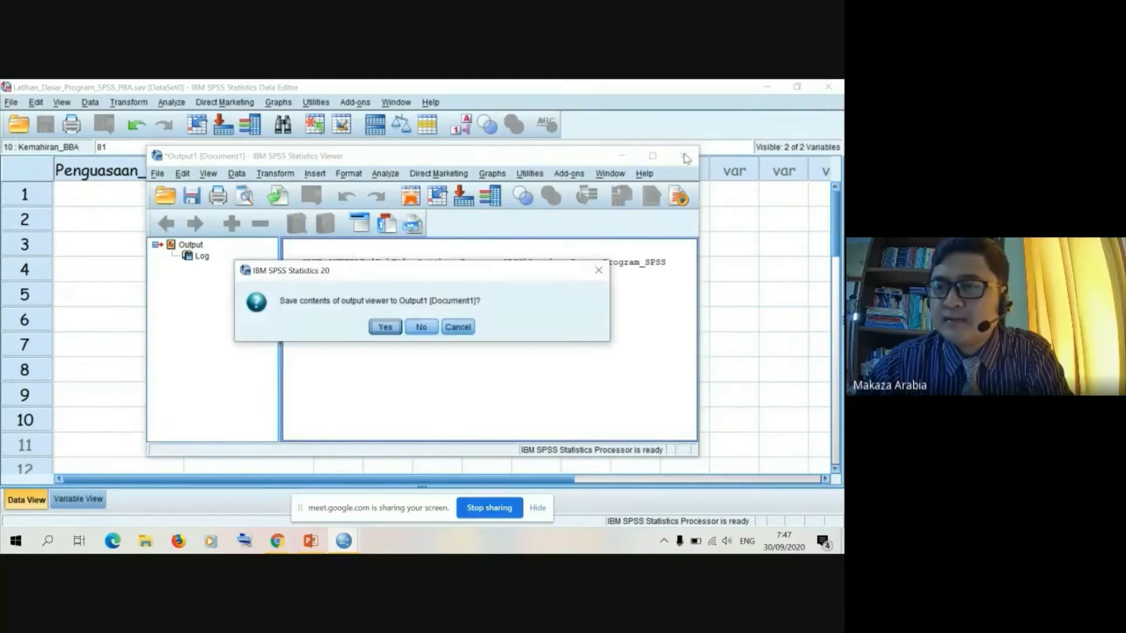
click(398, 329)
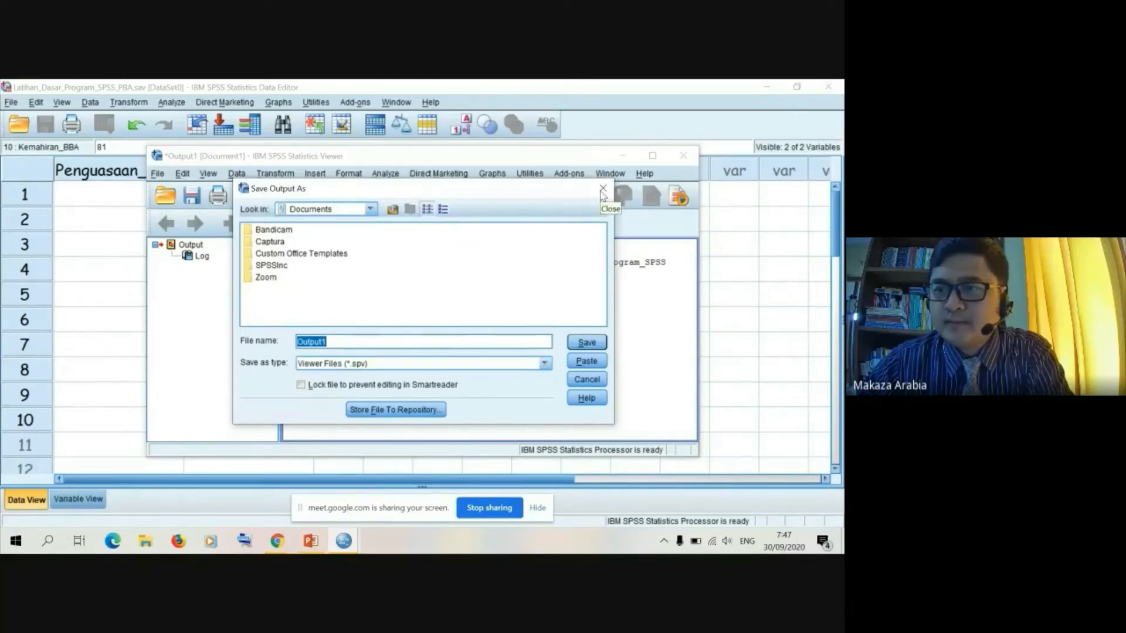
click(581, 383)
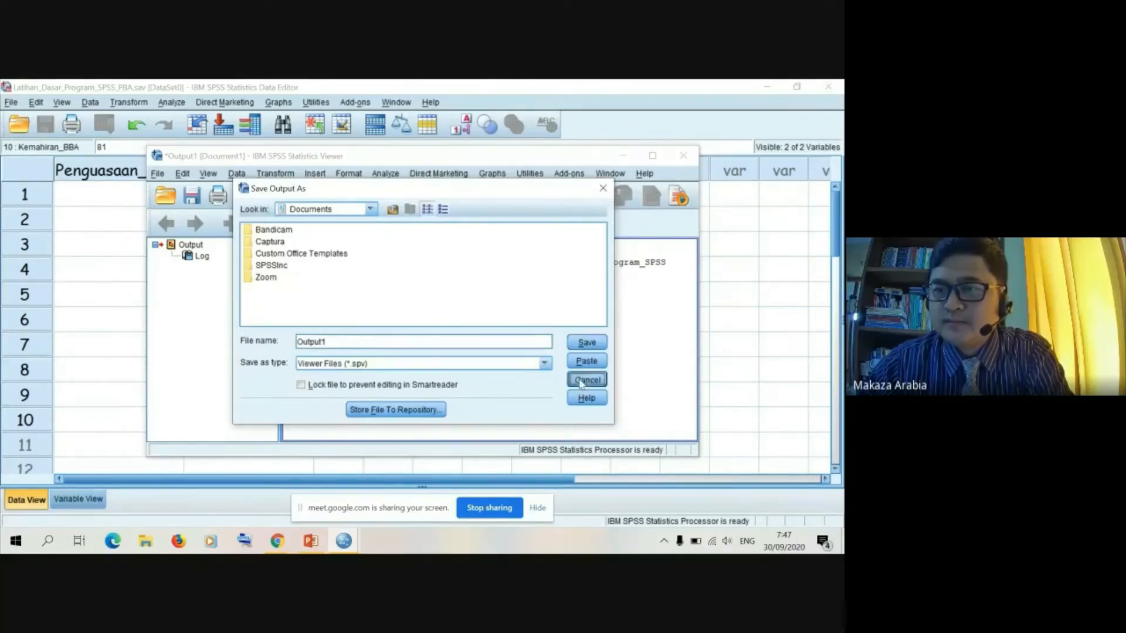
Close the output document and discard its contents without saving
click(683, 157)
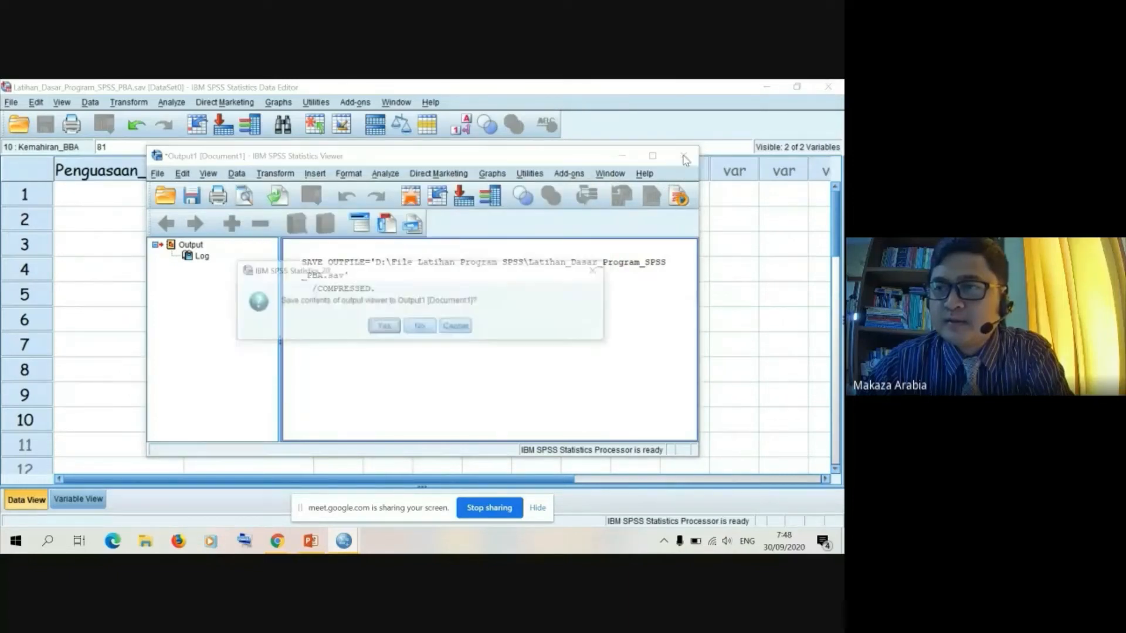
click(424, 327)
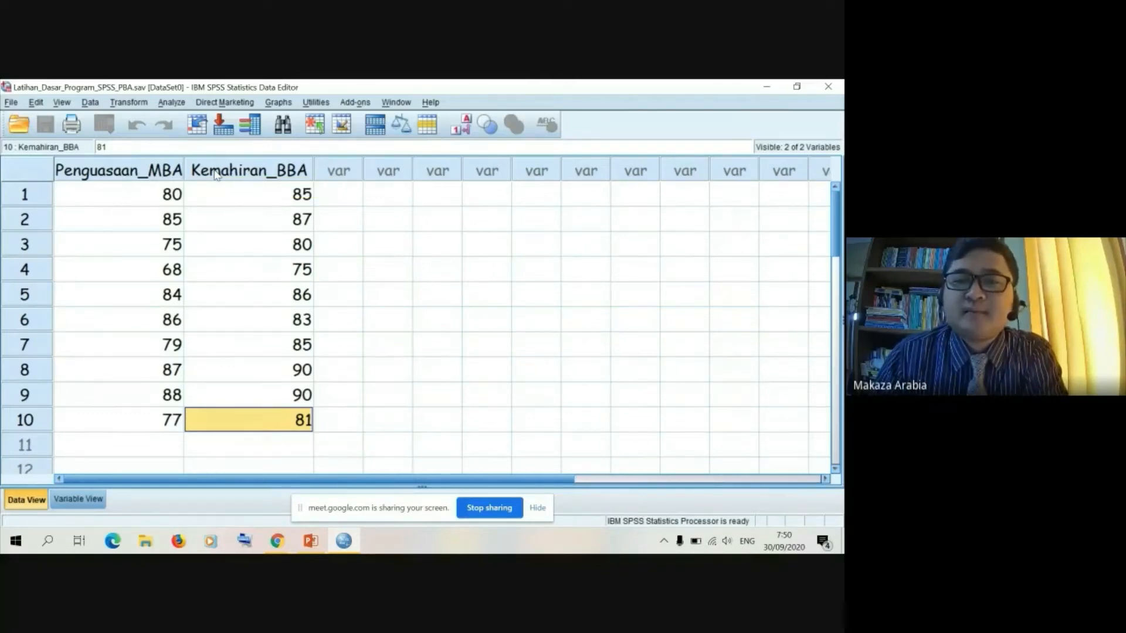
Insert a new empty variable between Penguasaan_MBA and Kemahiran_BBA in the data grid
click(216, 171)
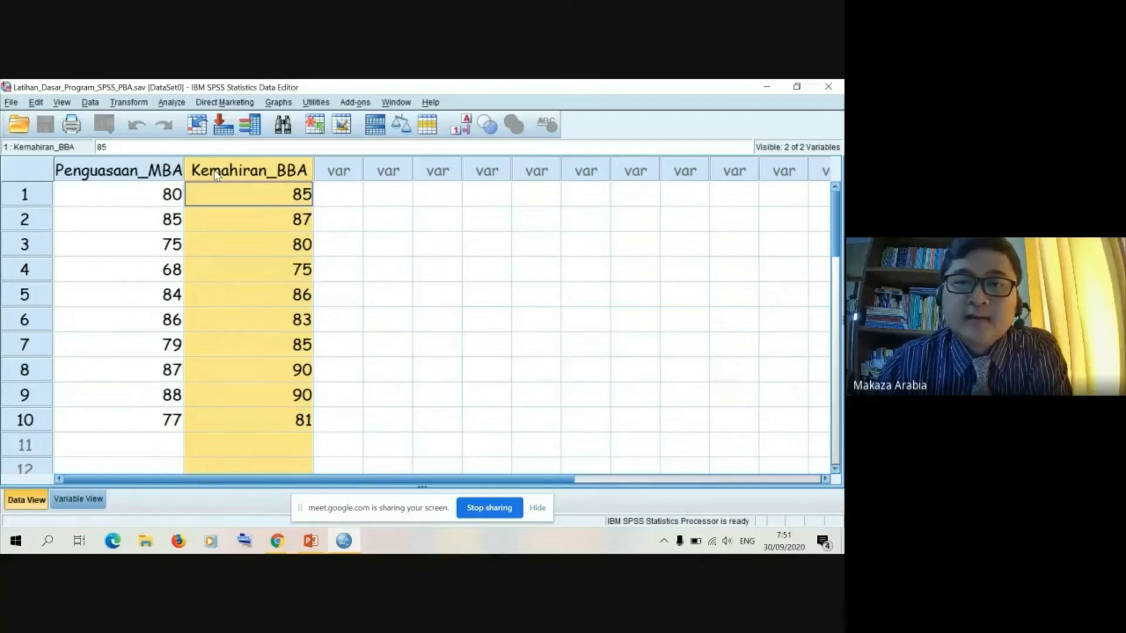
right_click(216, 174)
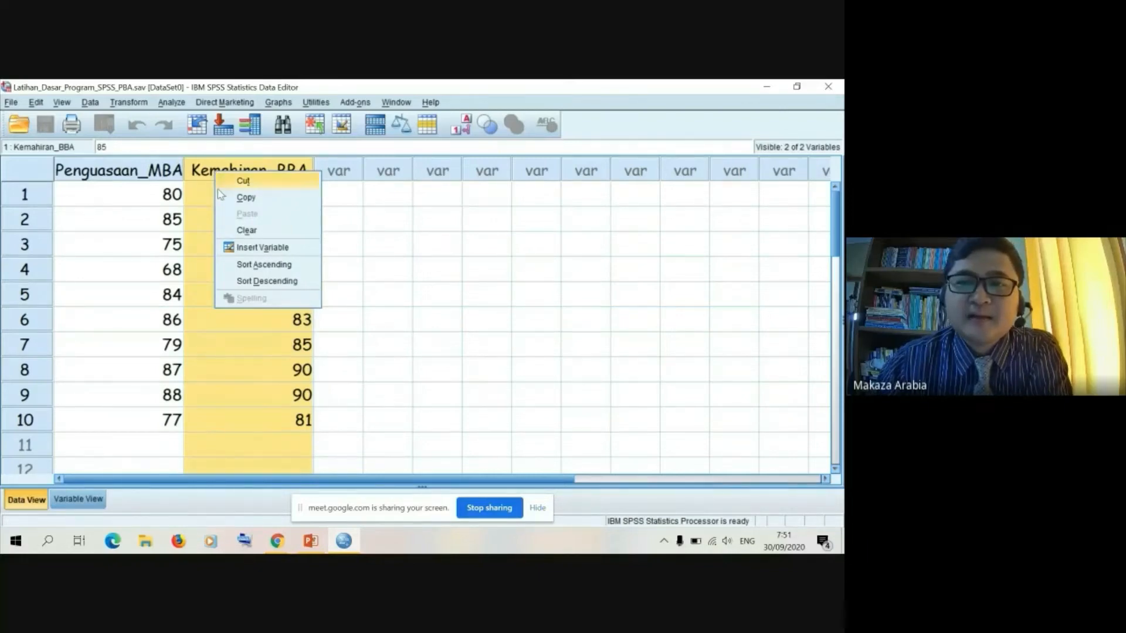
click(239, 250)
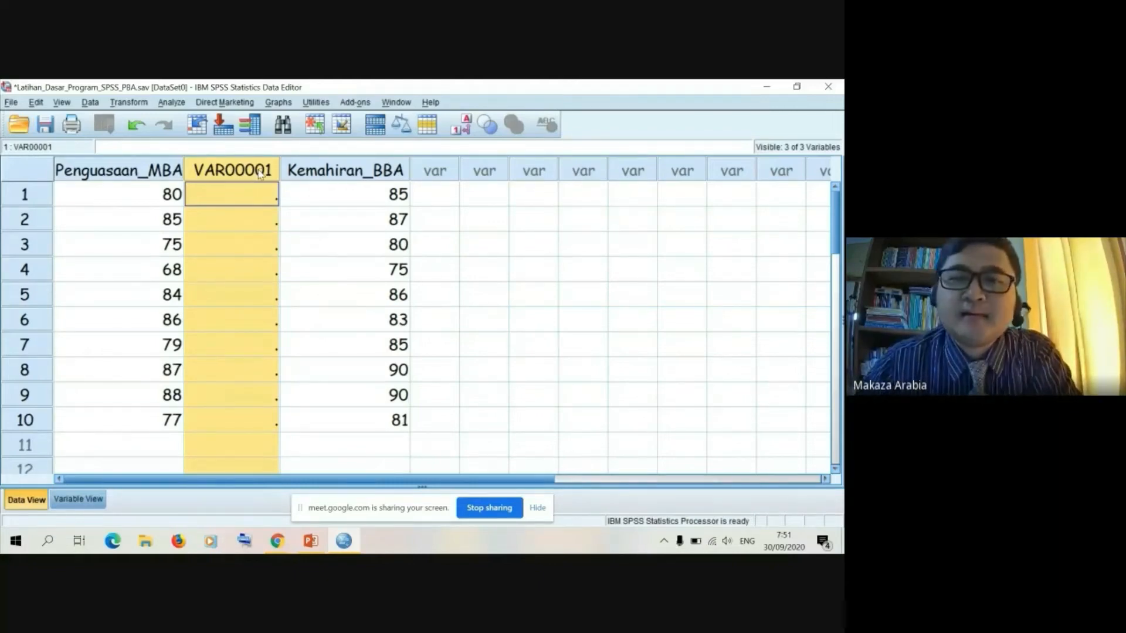
click(324, 199)
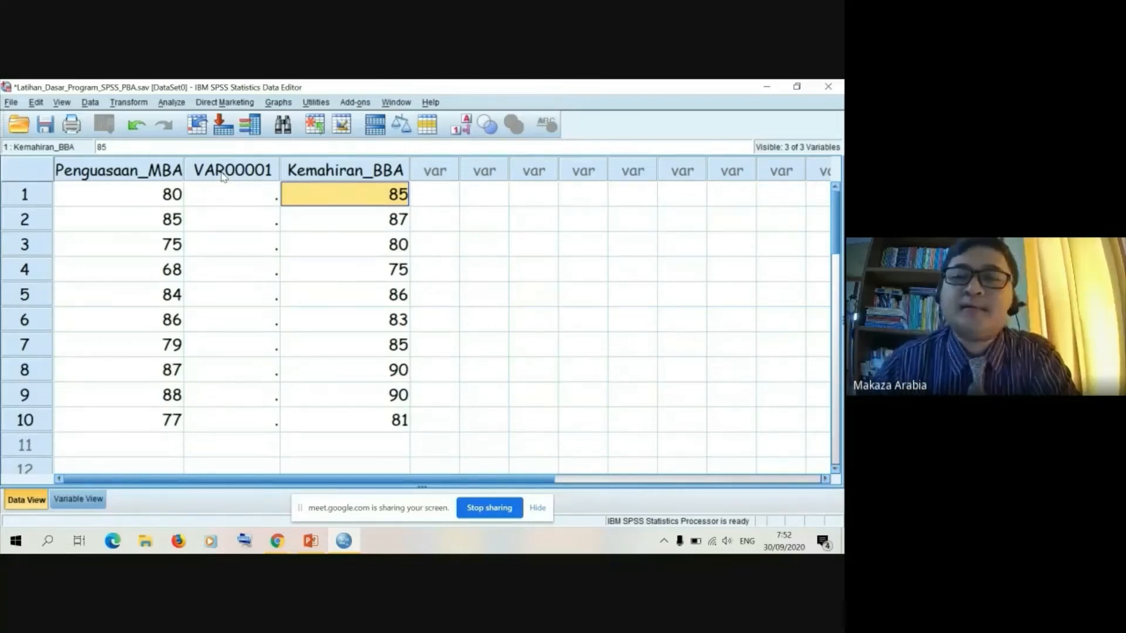
Insert another empty variable directly before VAR00001, after the Penguasaan_MBA column
click(223, 172)
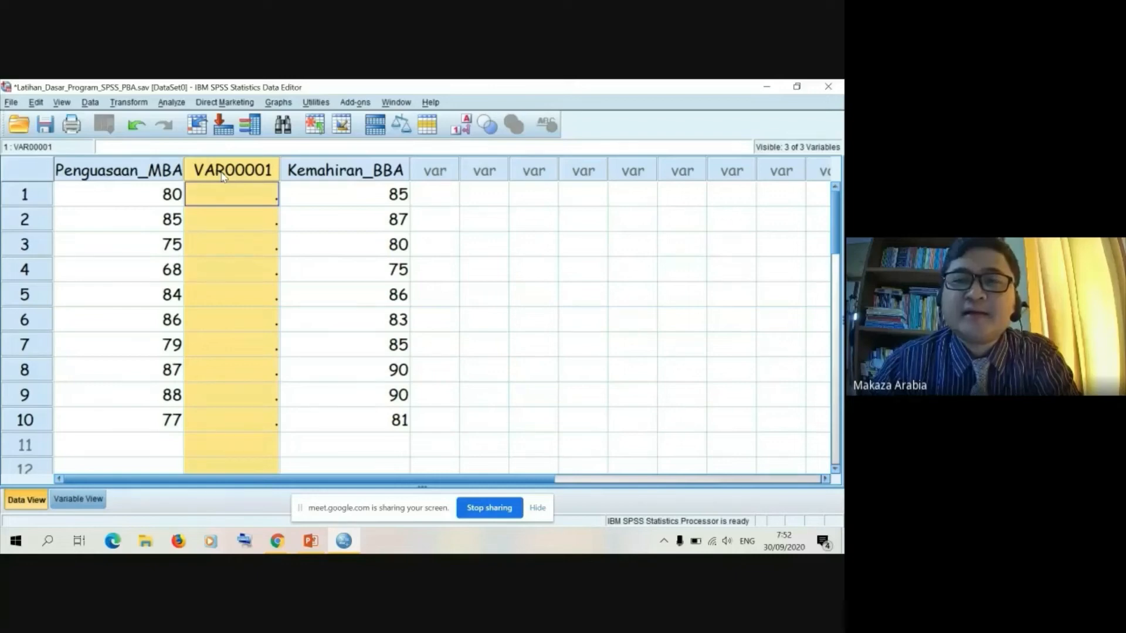
right_click(223, 176)
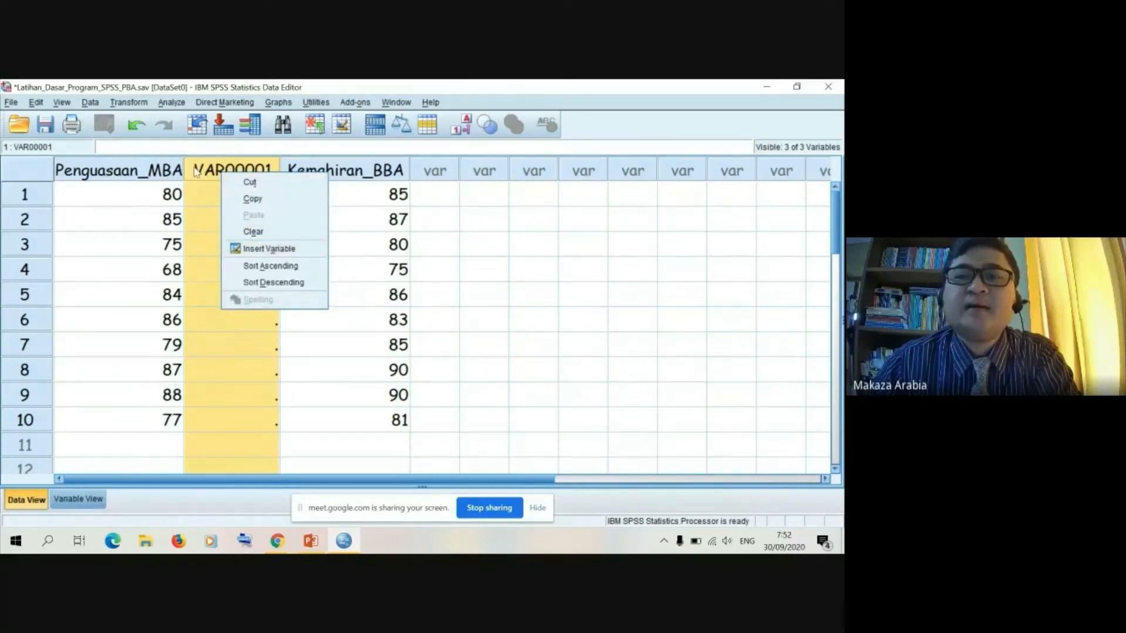
click(196, 170)
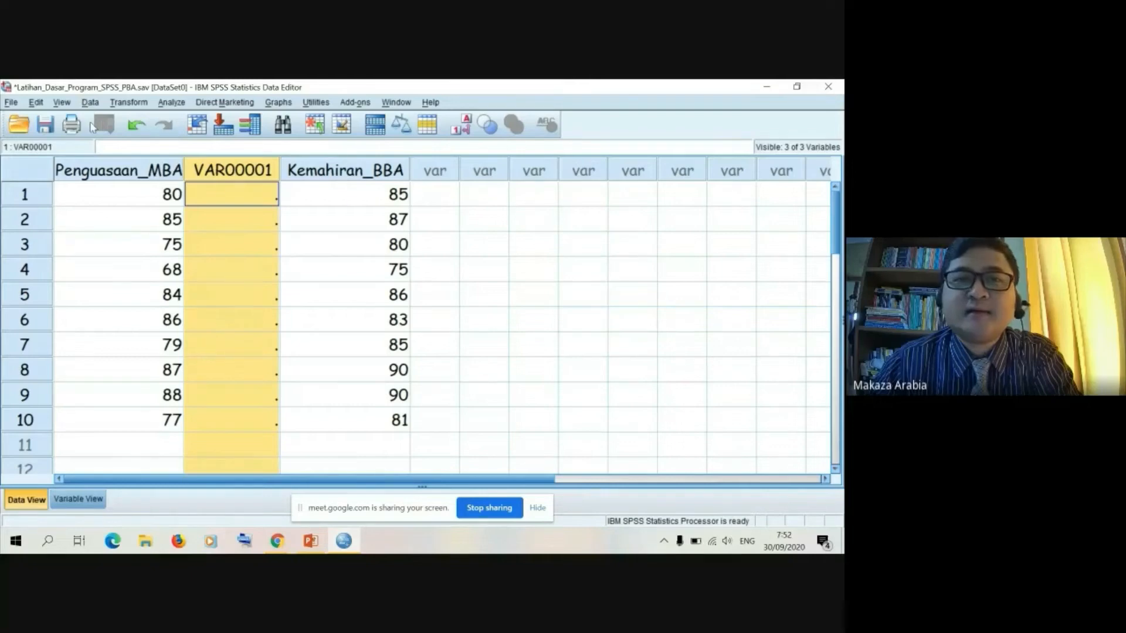
click(91, 104)
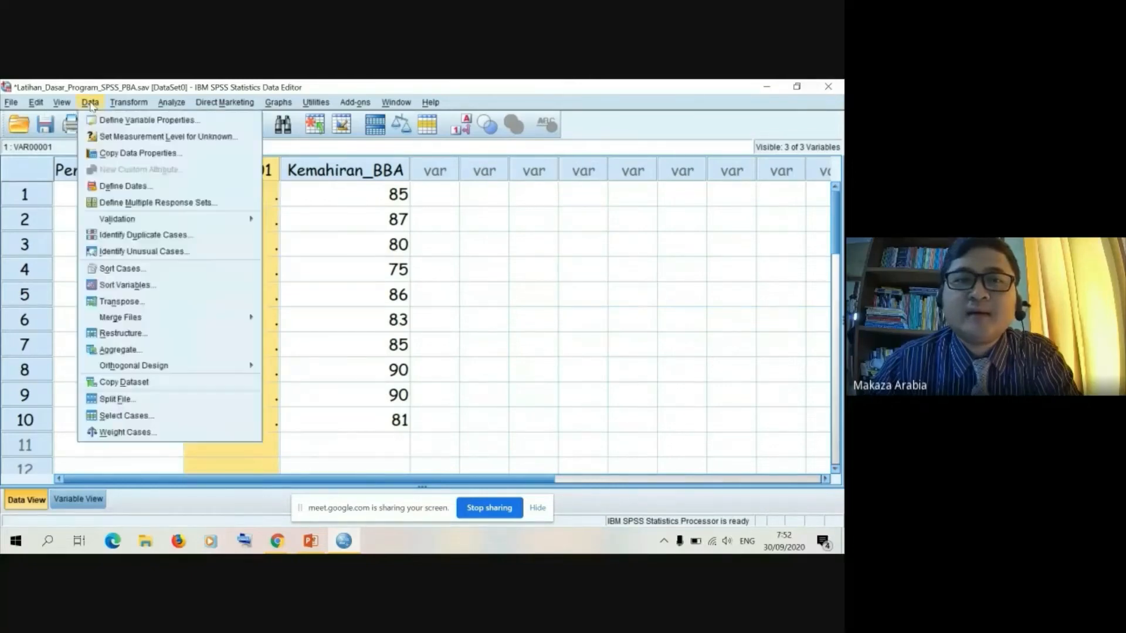
mouse_move(66, 106)
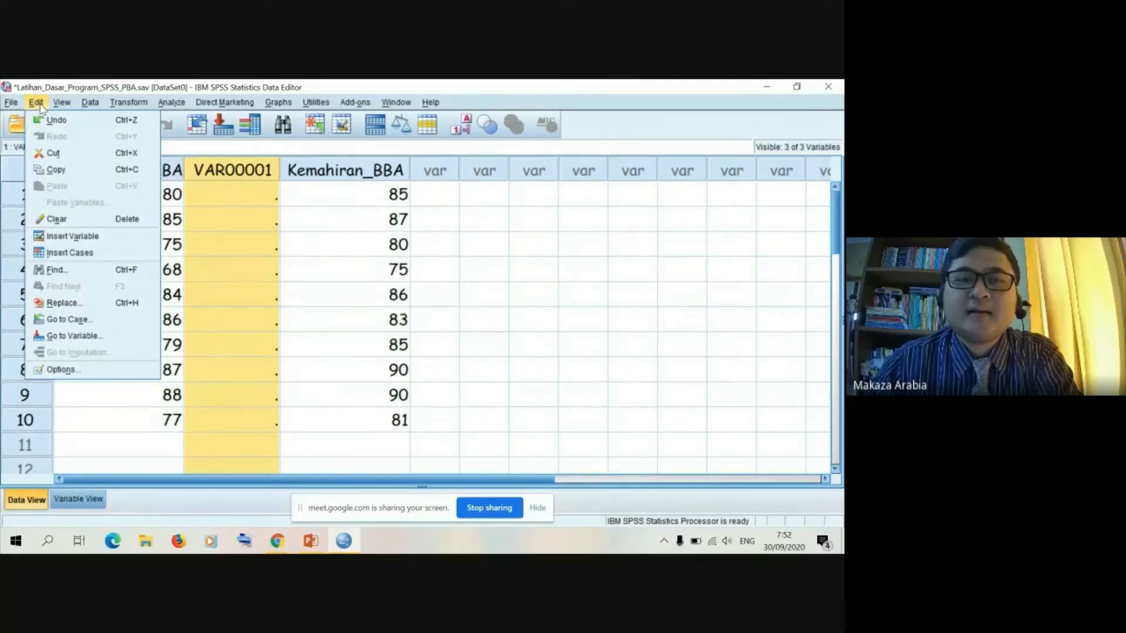
click(61, 242)
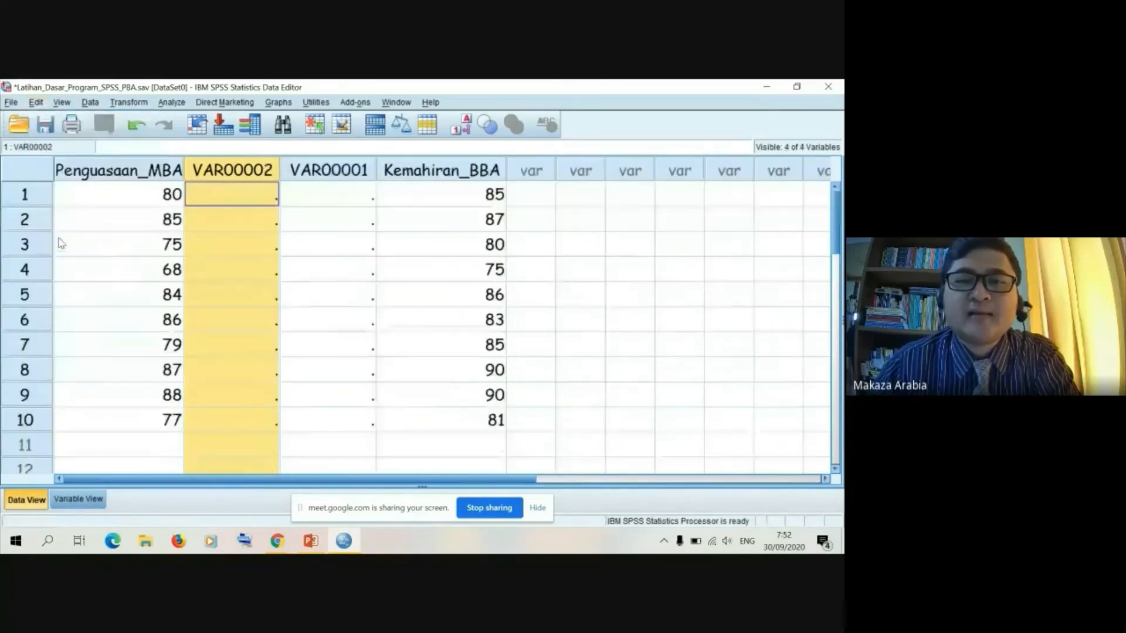
click(253, 270)
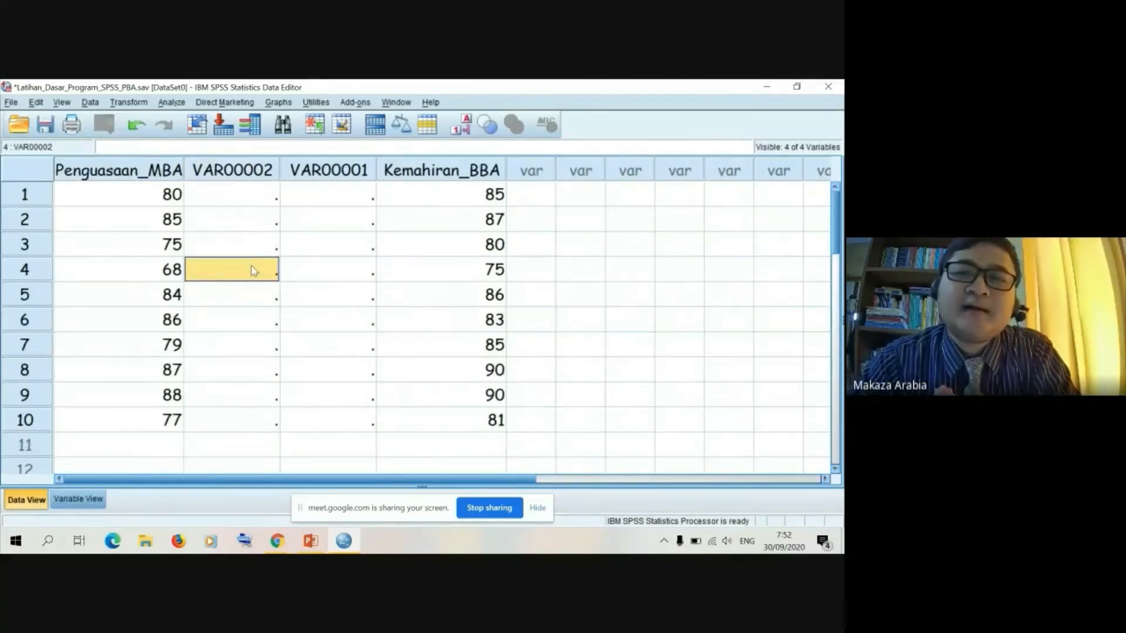
click(237, 169)
right_click(236, 169)
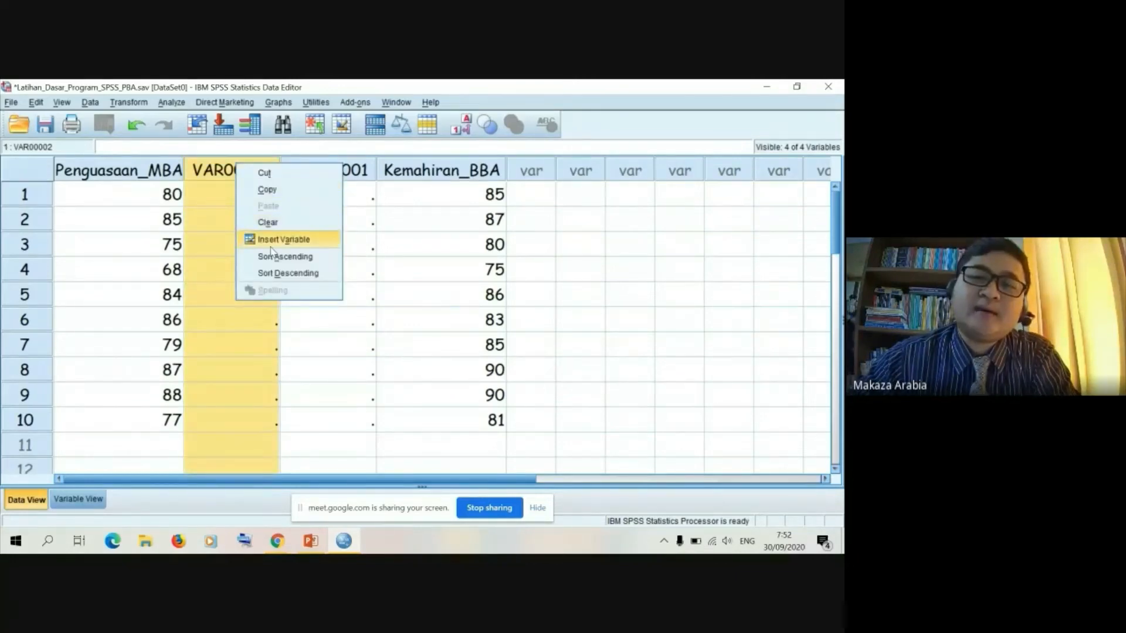
click(75, 218)
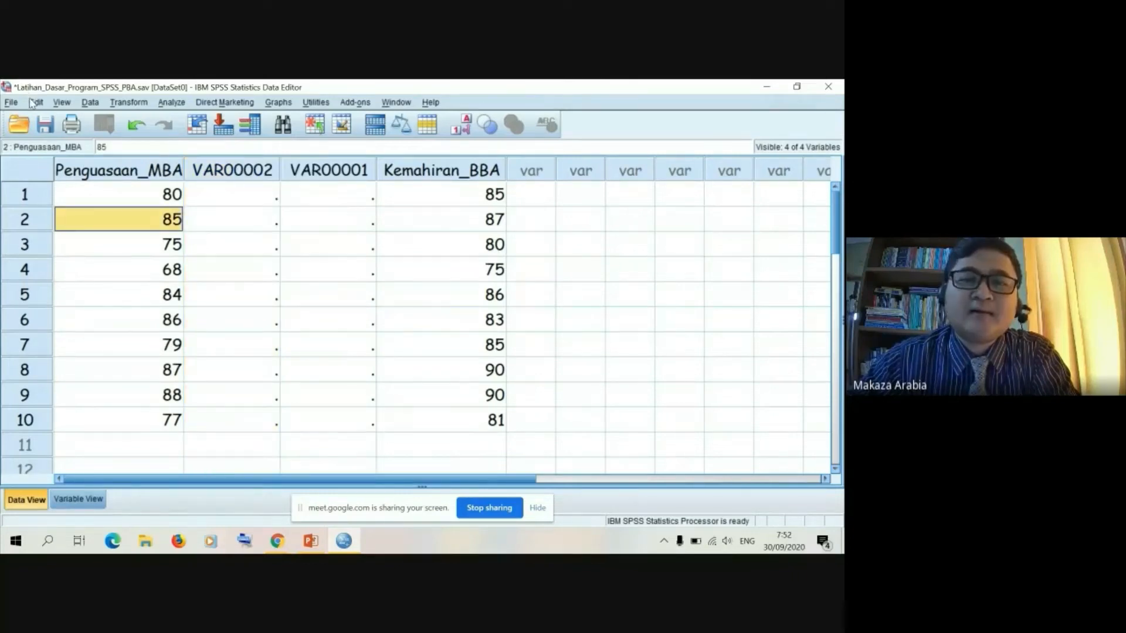
click(35, 102)
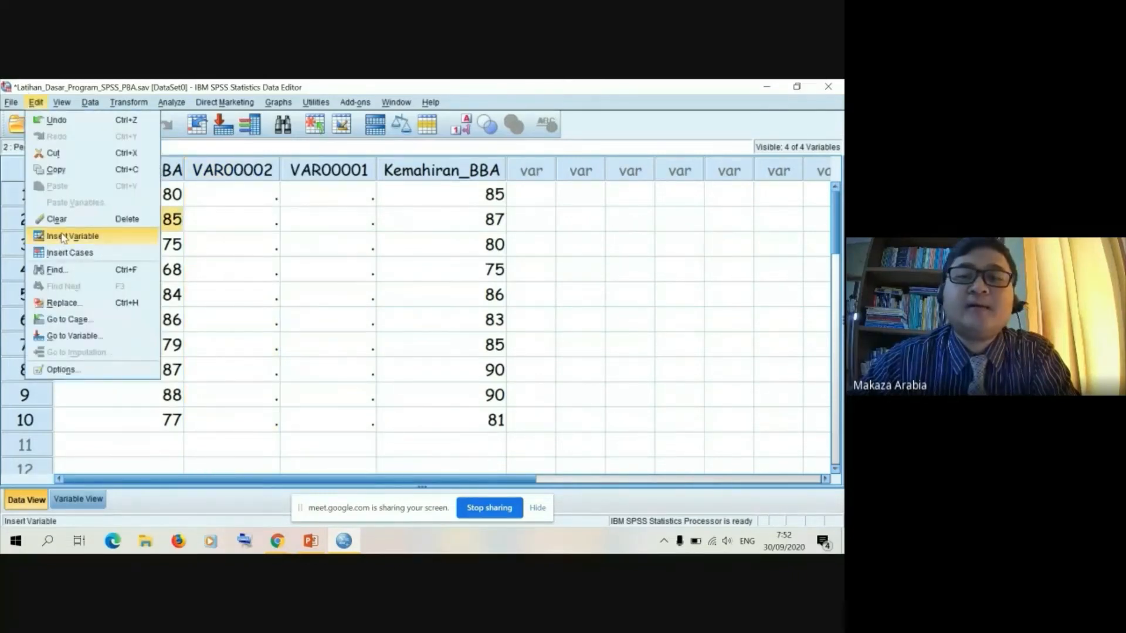
click(300, 222)
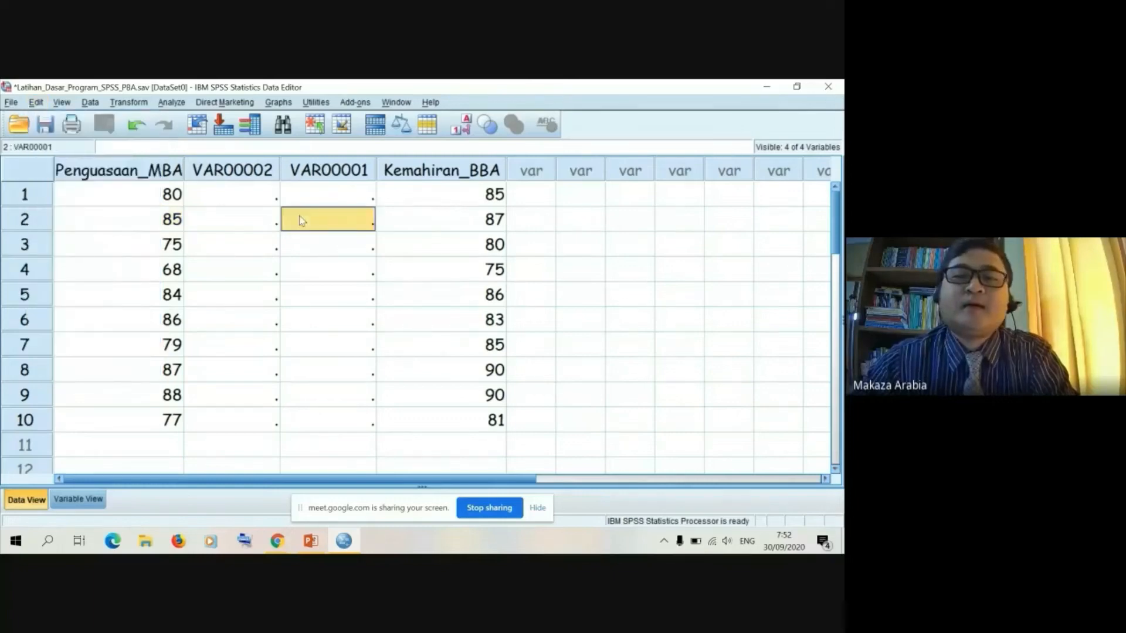
Cut the empty variable VAR00002 from the dataset
click(248, 171)
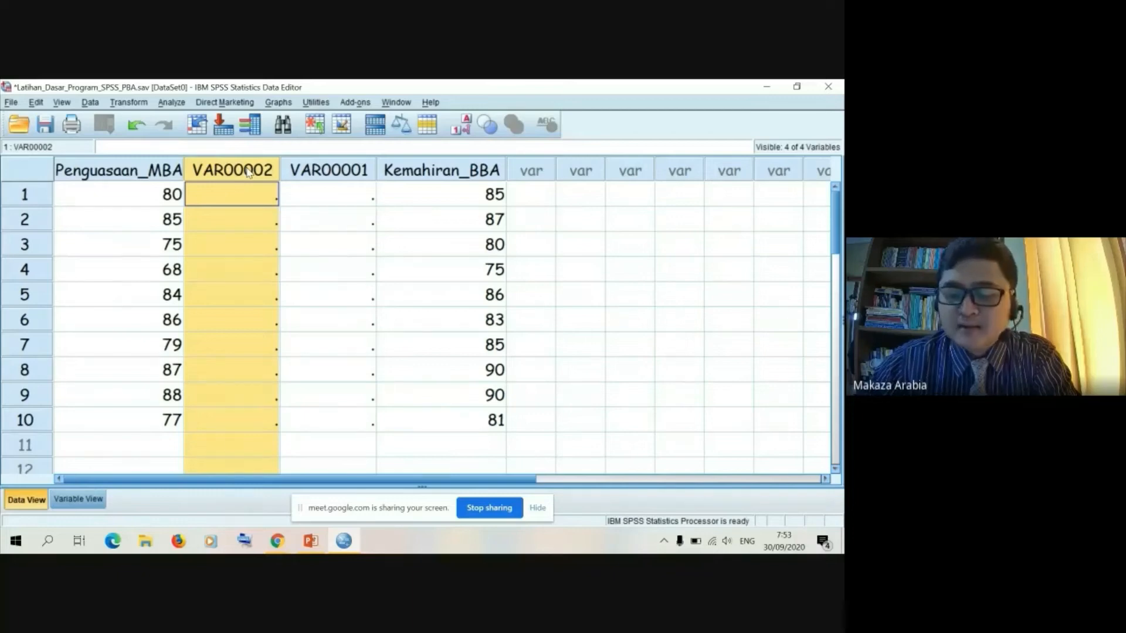
right_click(248, 172)
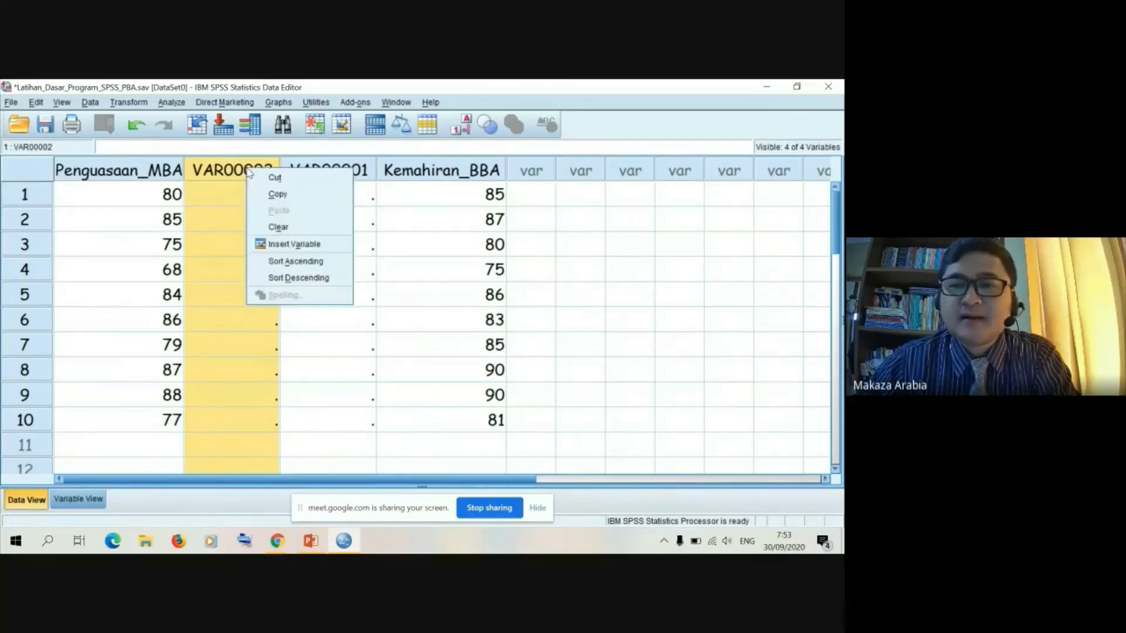
click(276, 178)
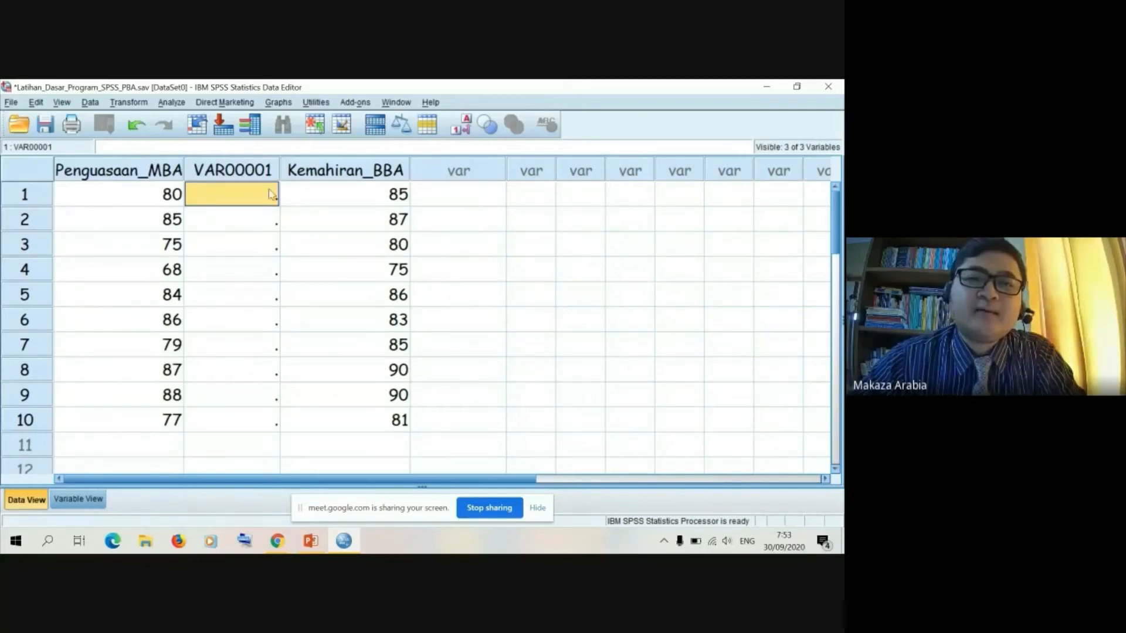
click(283, 227)
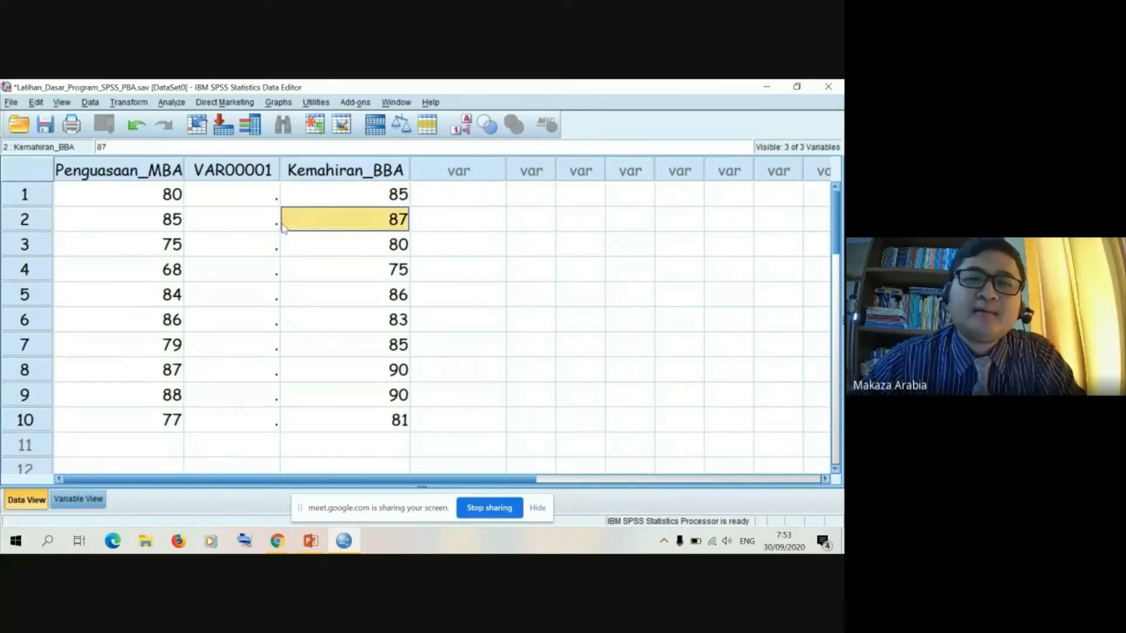
Cut the empty variable VAR00001 so that Kemahiran_BBA directly follows Penguasaan_MBA
click(197, 172)
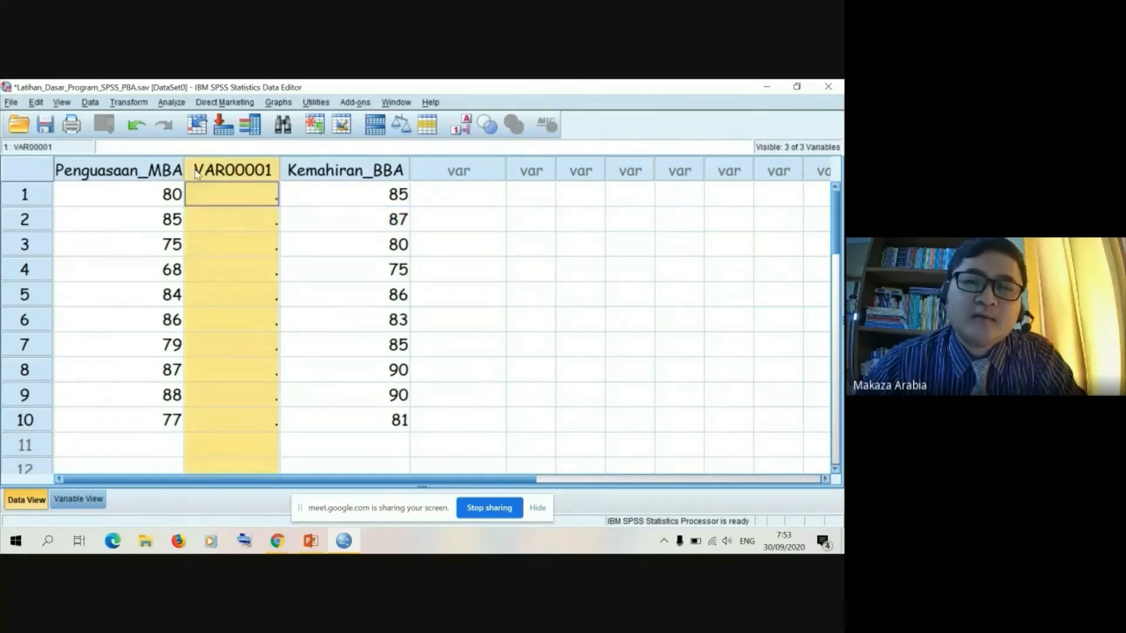
click(34, 103)
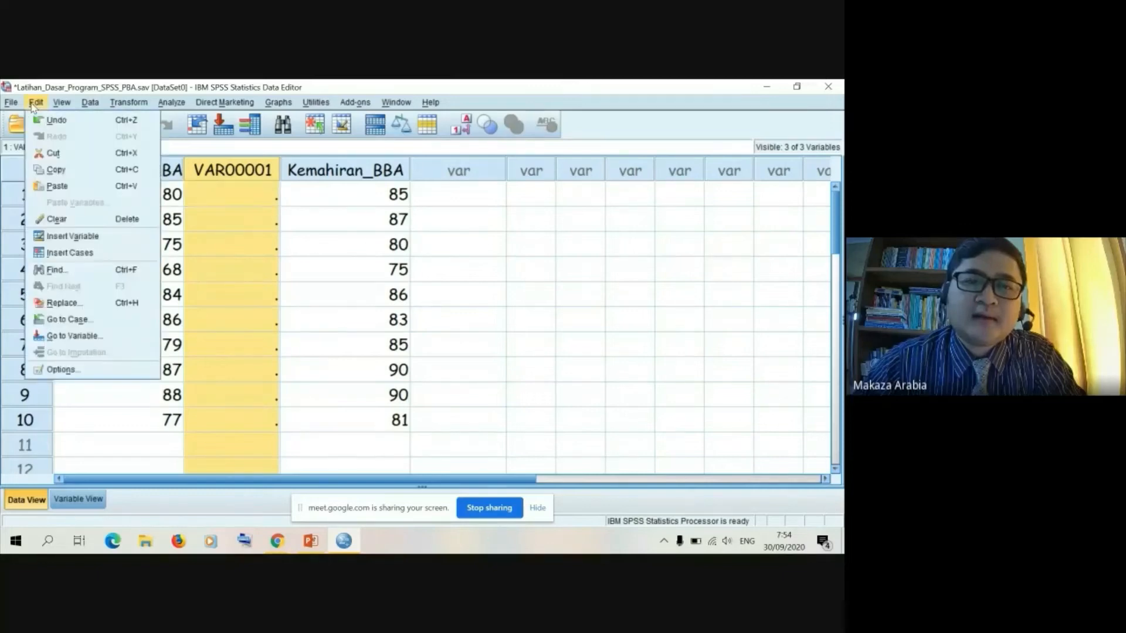
click(54, 153)
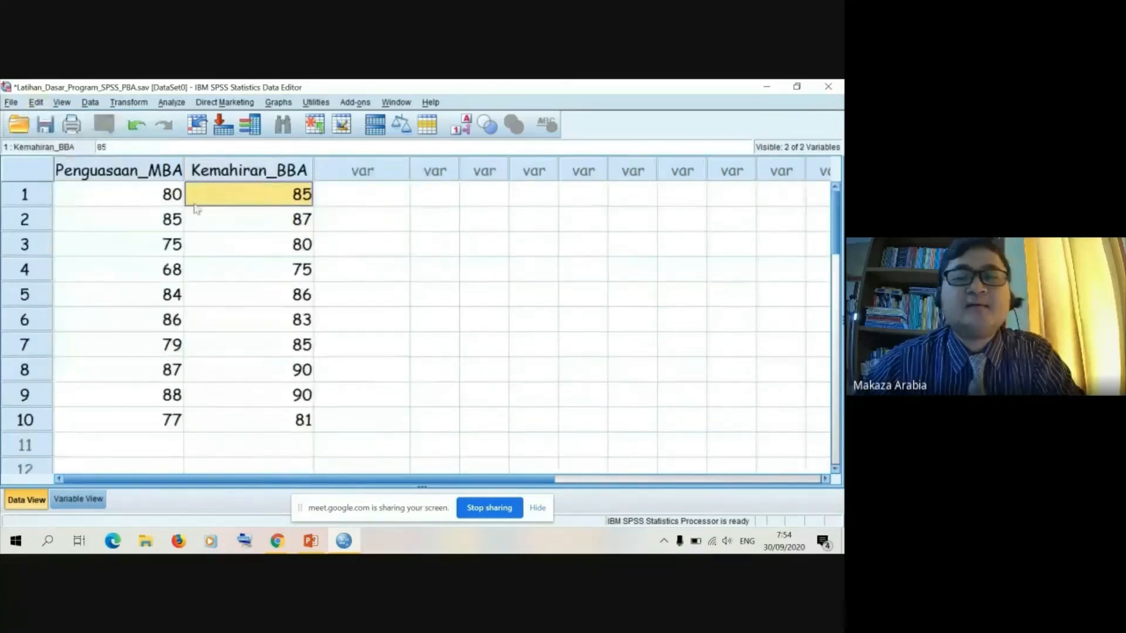
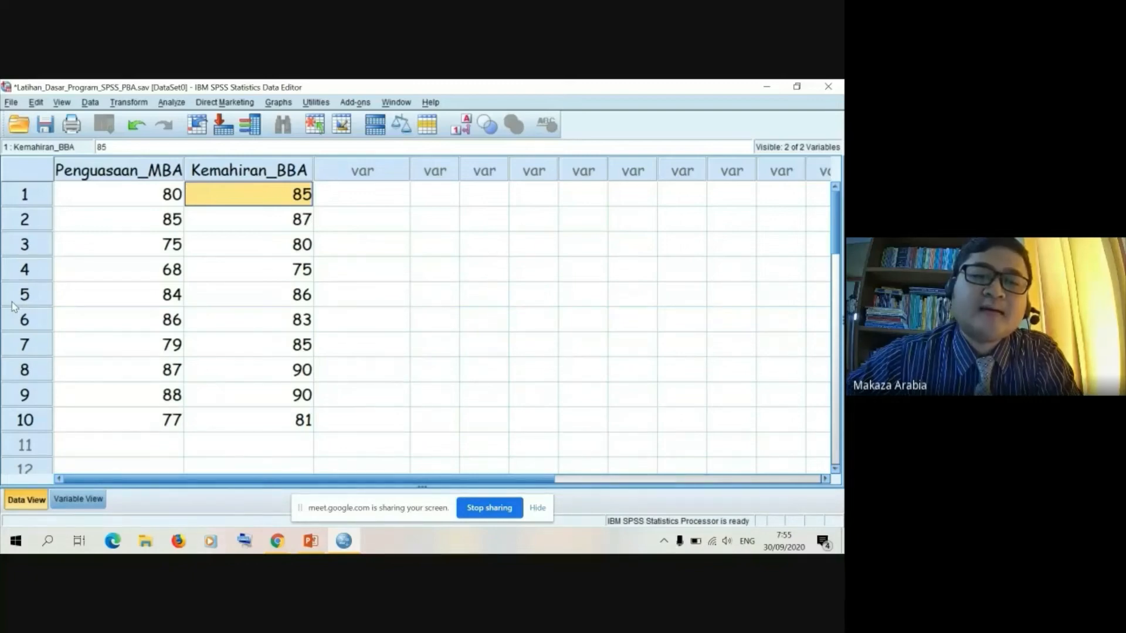
Insert an empty case above case 5, between the fourth and fifth rows of scores
click(13, 303)
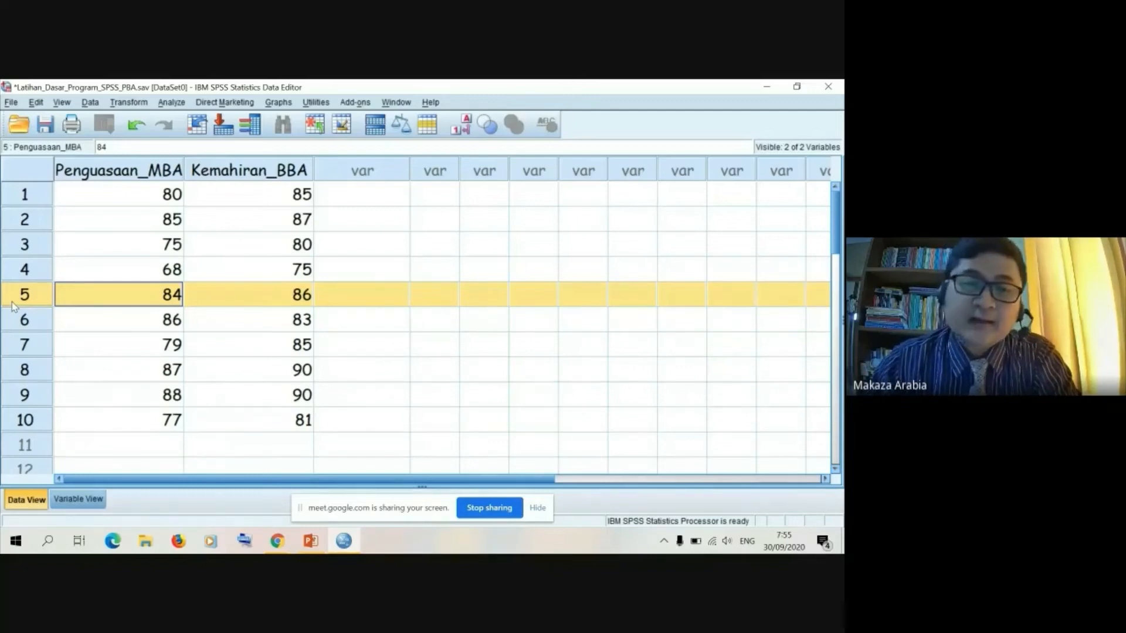
right_click(14, 306)
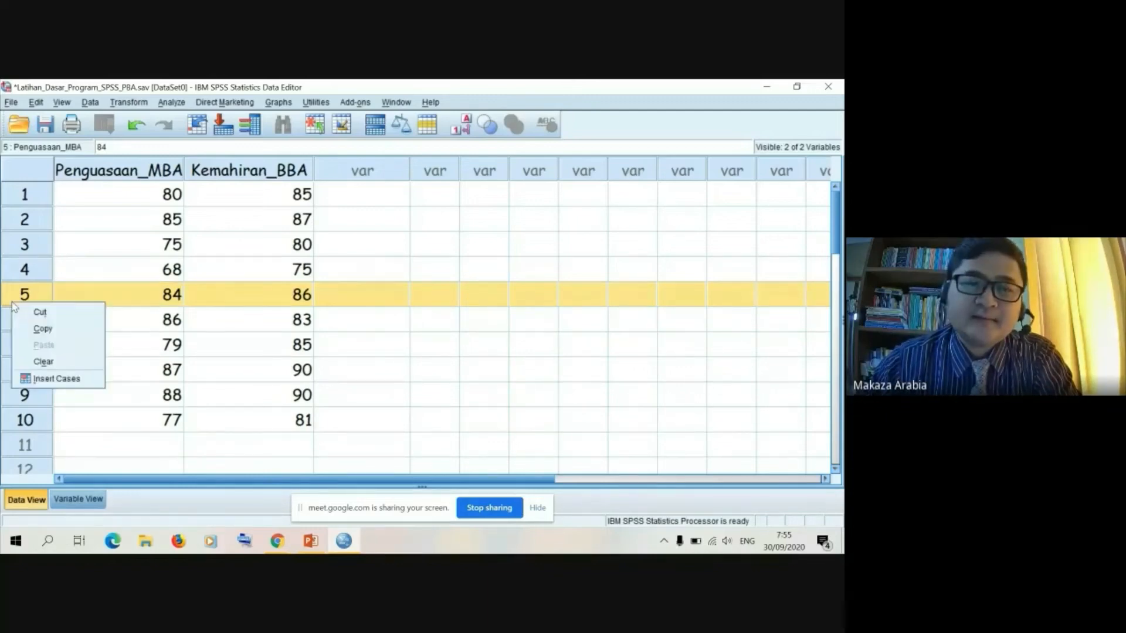
click(42, 380)
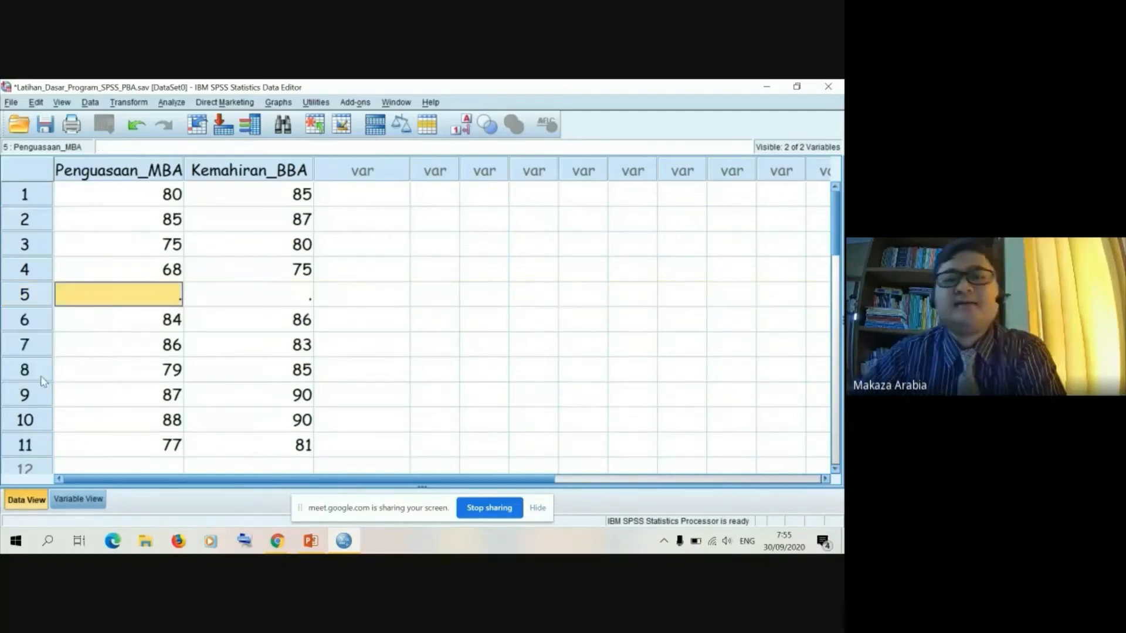
click(237, 327)
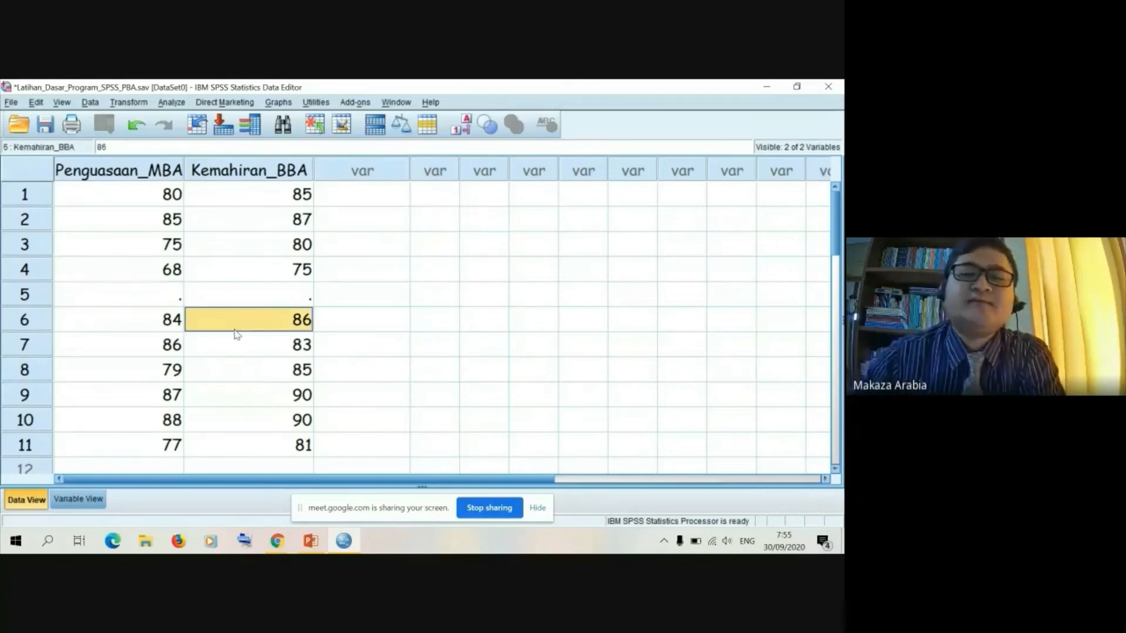
Enter 90 for Penguasaan_MBA and 95 for Kemahiran_BBA in the empty case 5
click(156, 303)
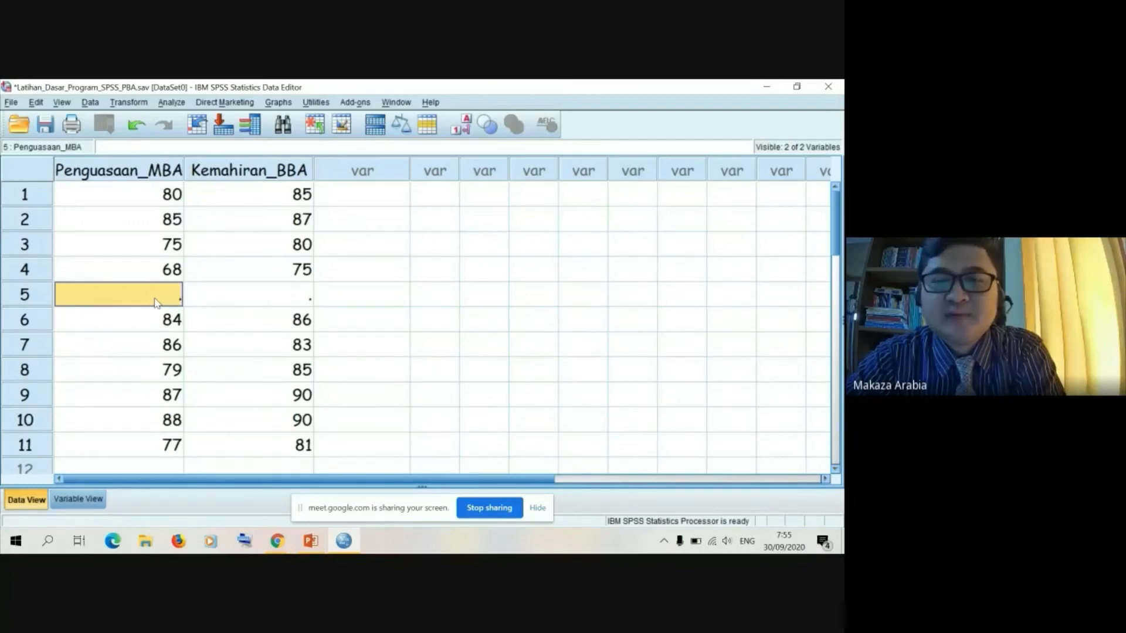
text(90)
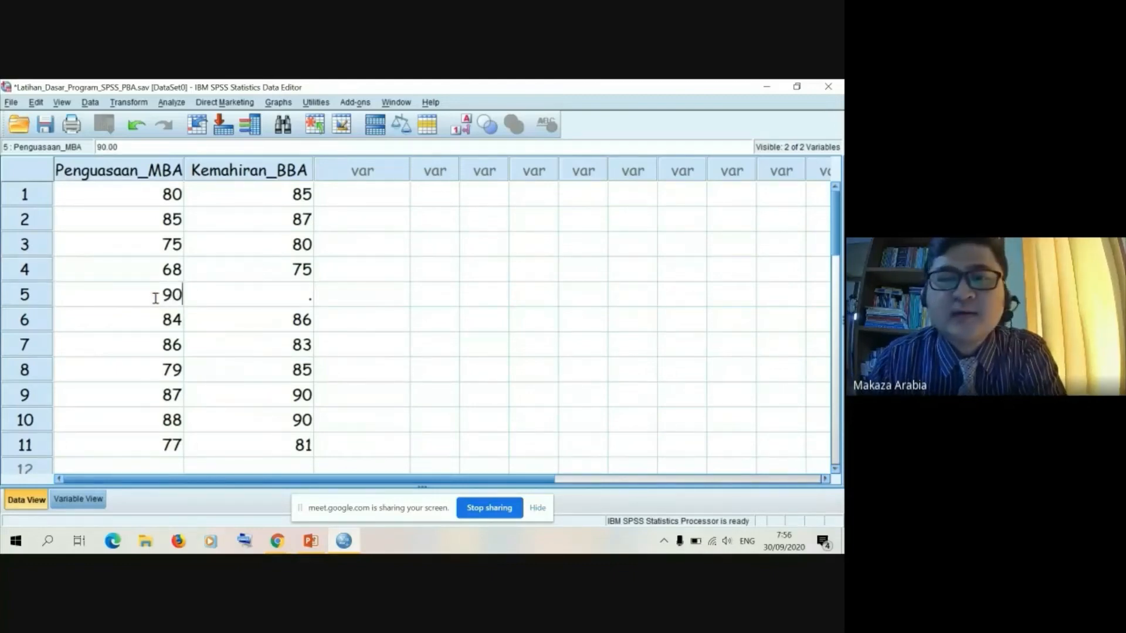
key(Tab)
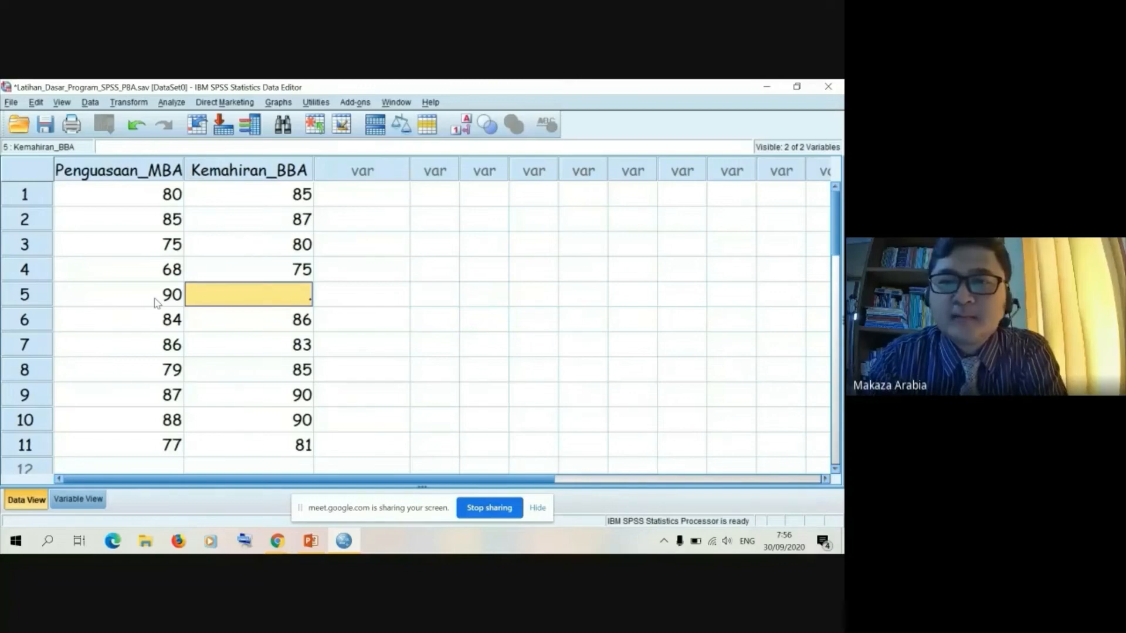
text(95)
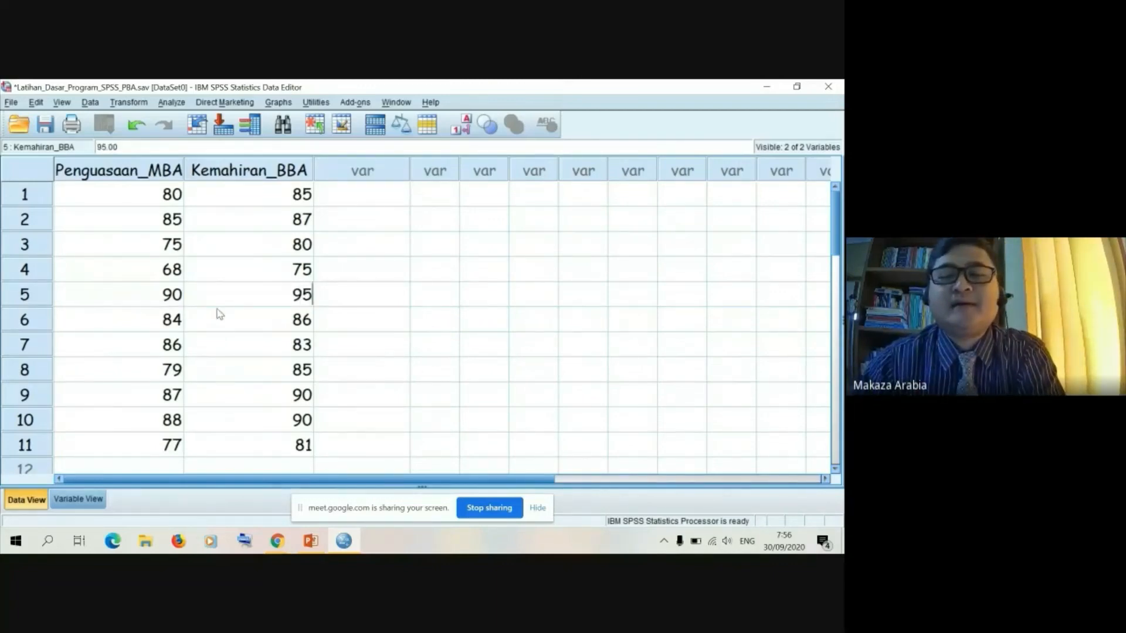
Insert another empty case directly above case 5, which holds the scores 90 and 95
click(150, 301)
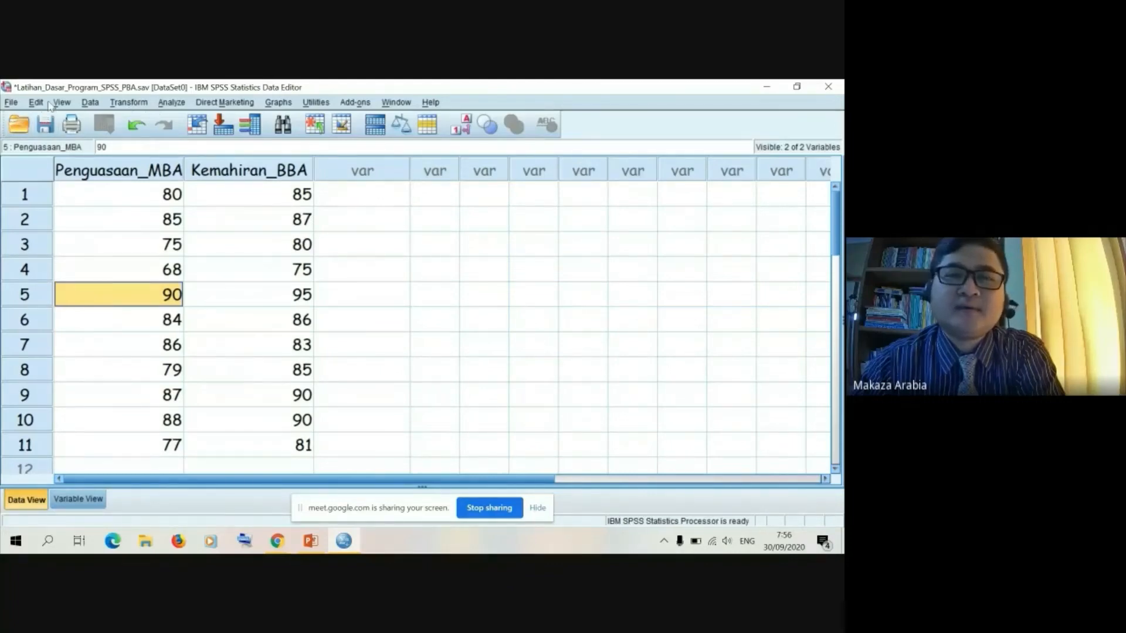
click(26, 300)
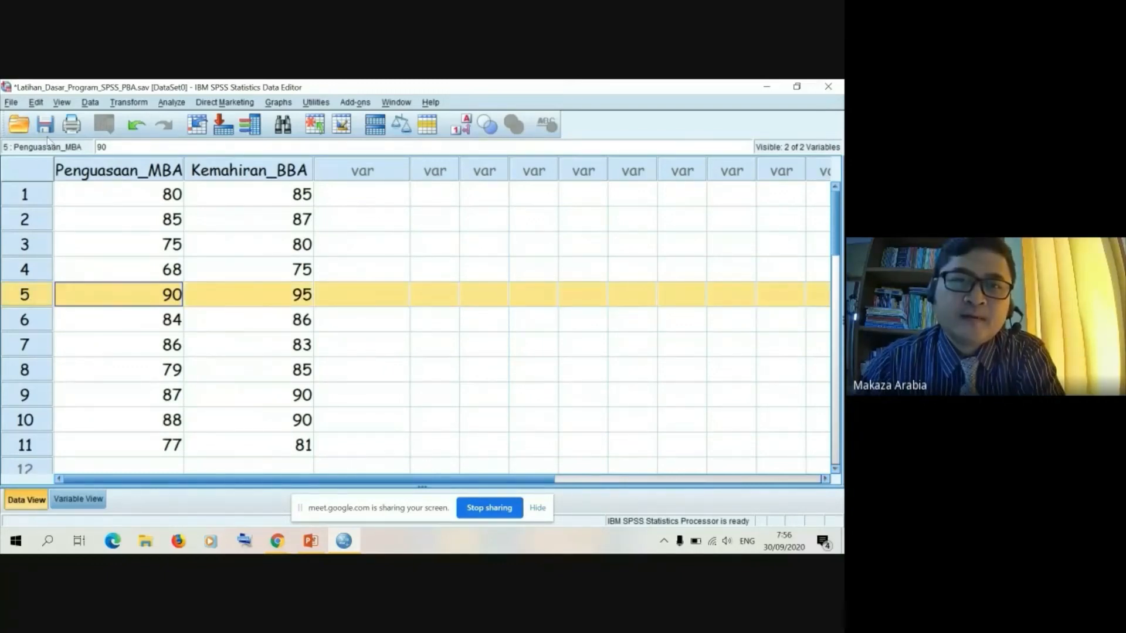
click(35, 103)
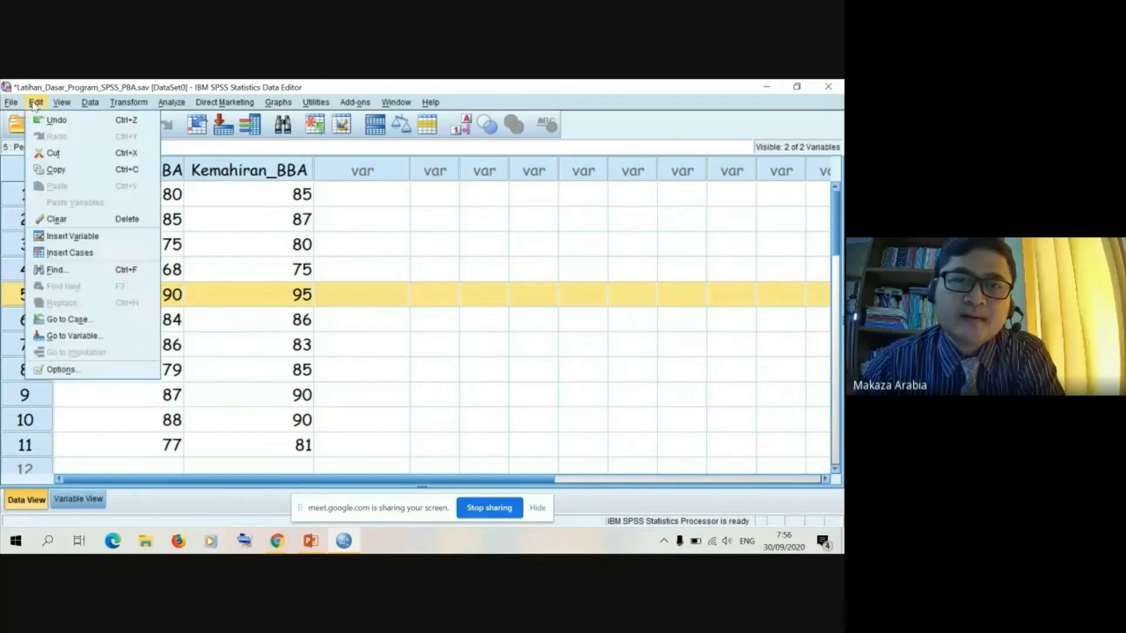
click(53, 257)
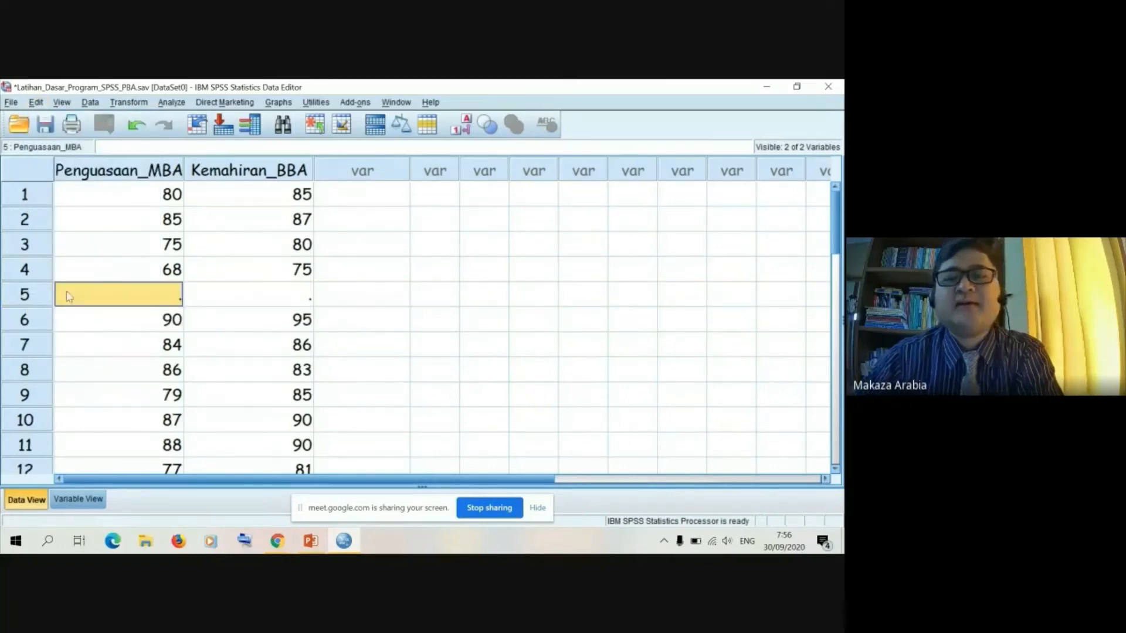
click(835, 318)
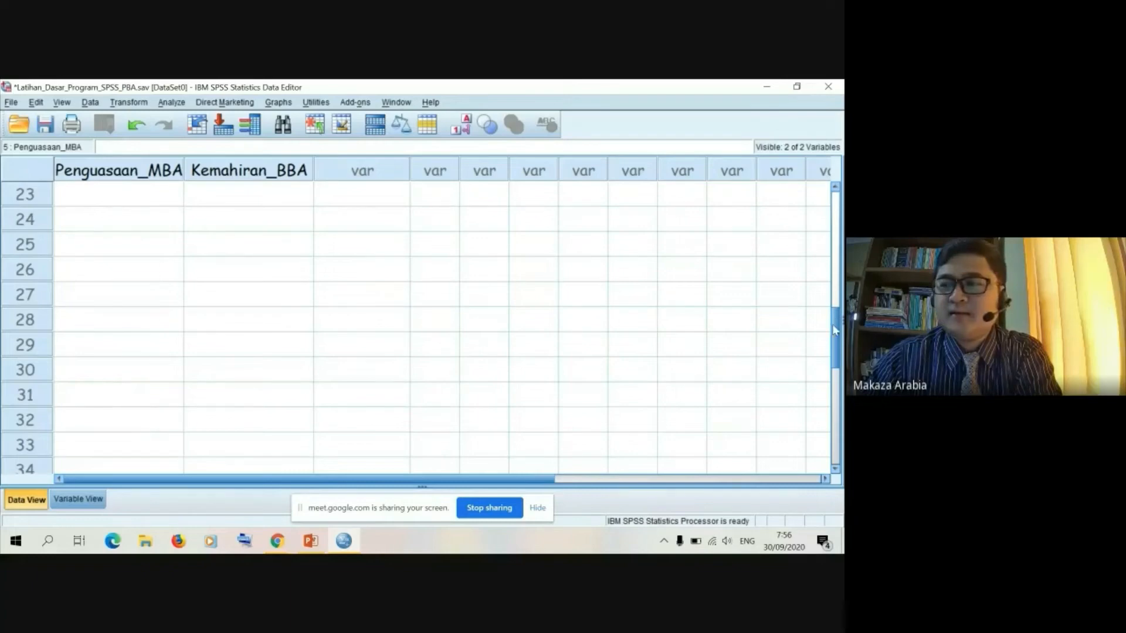
drag(832, 324, 824, 215)
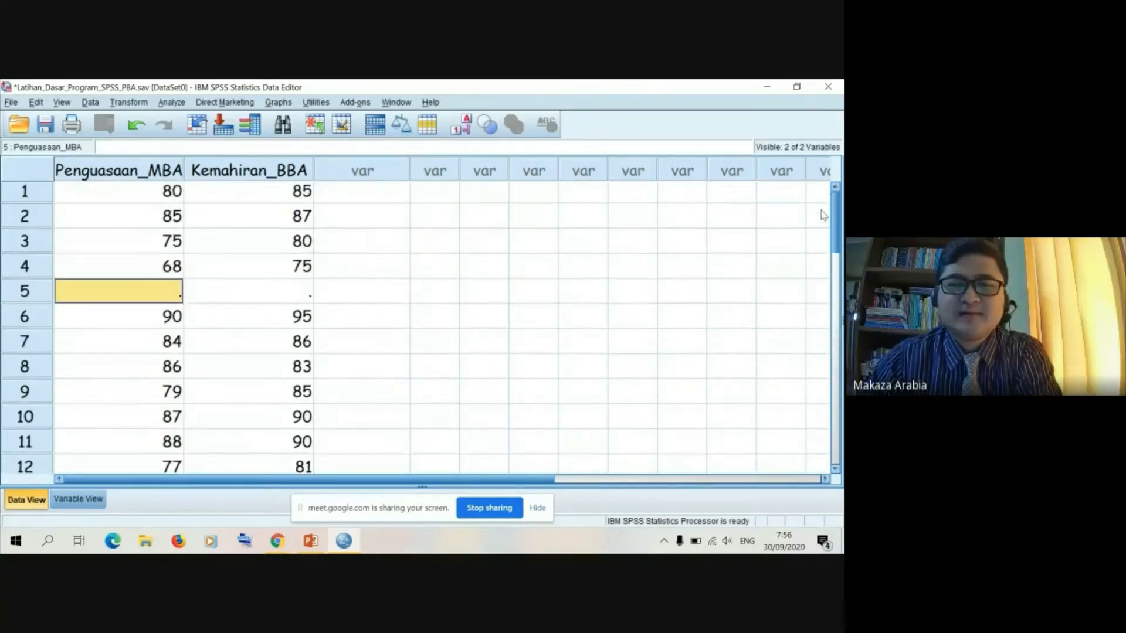
scroll(824, 217, down, 1)
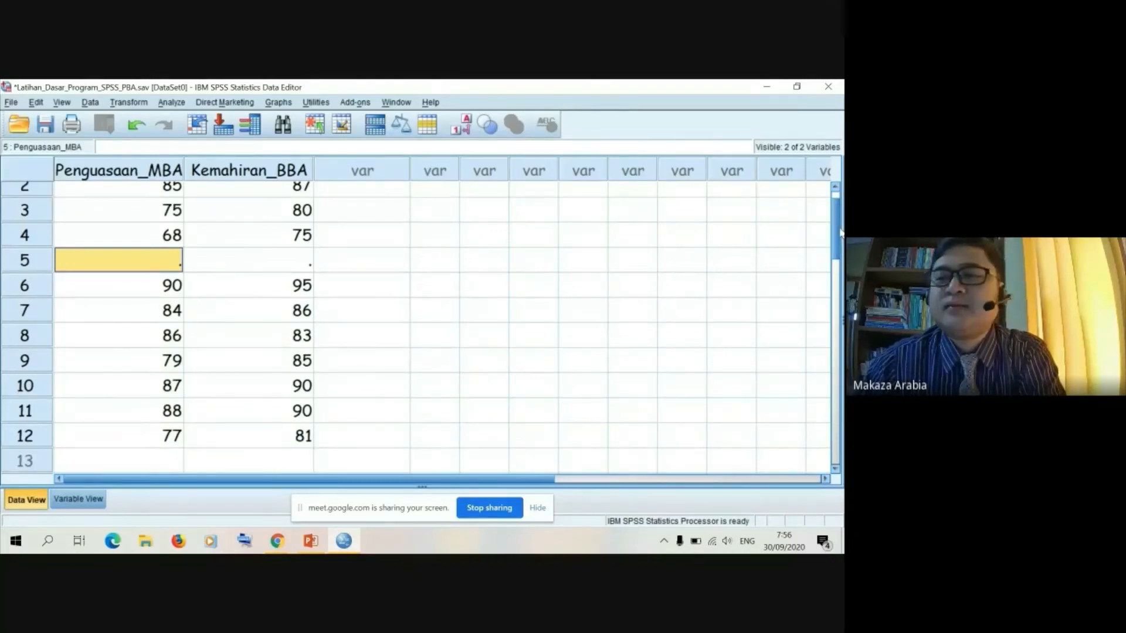
scroll(840, 232, up, 1)
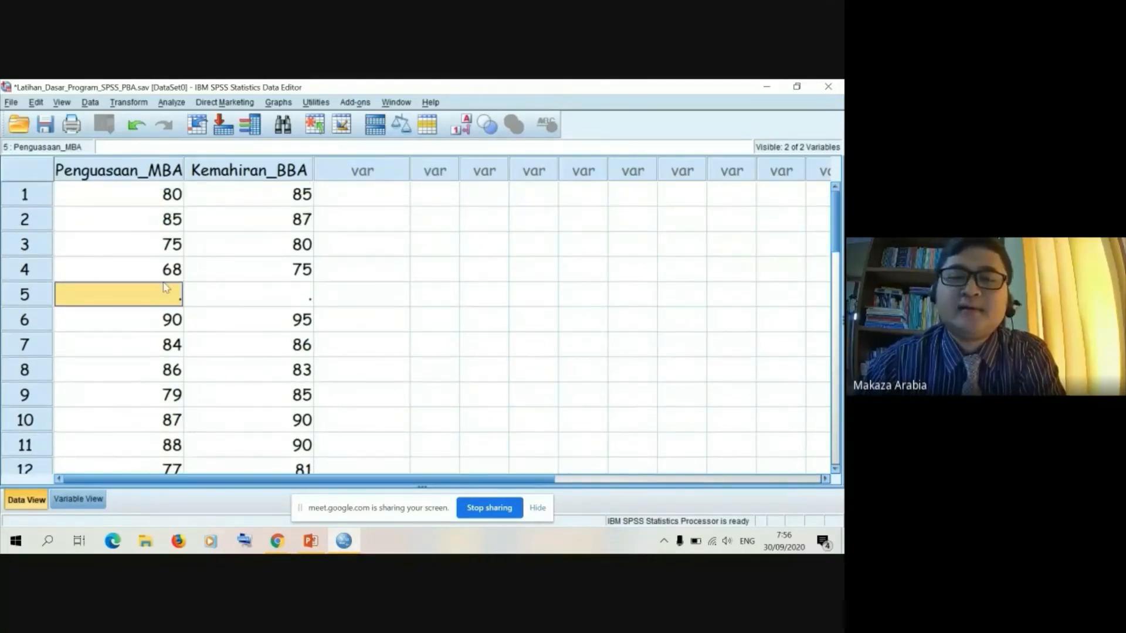
Fill the new empty case 5 with 93 for Penguasaan_MBA and 97 for Kemahiran_BBA
text(93)
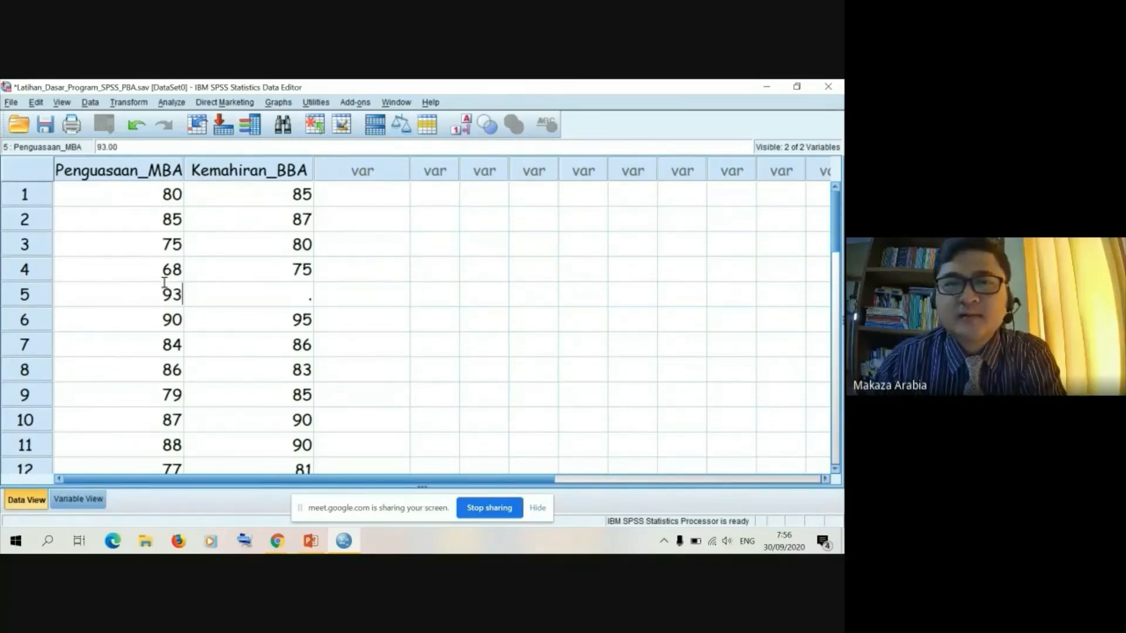
key(Tab)
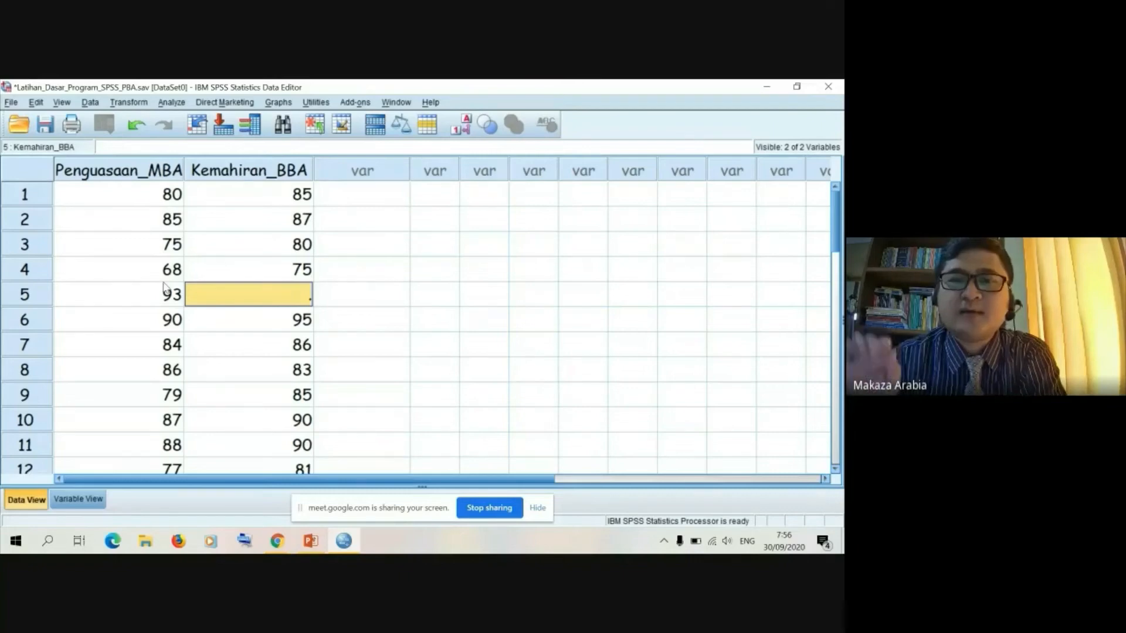
text(97)
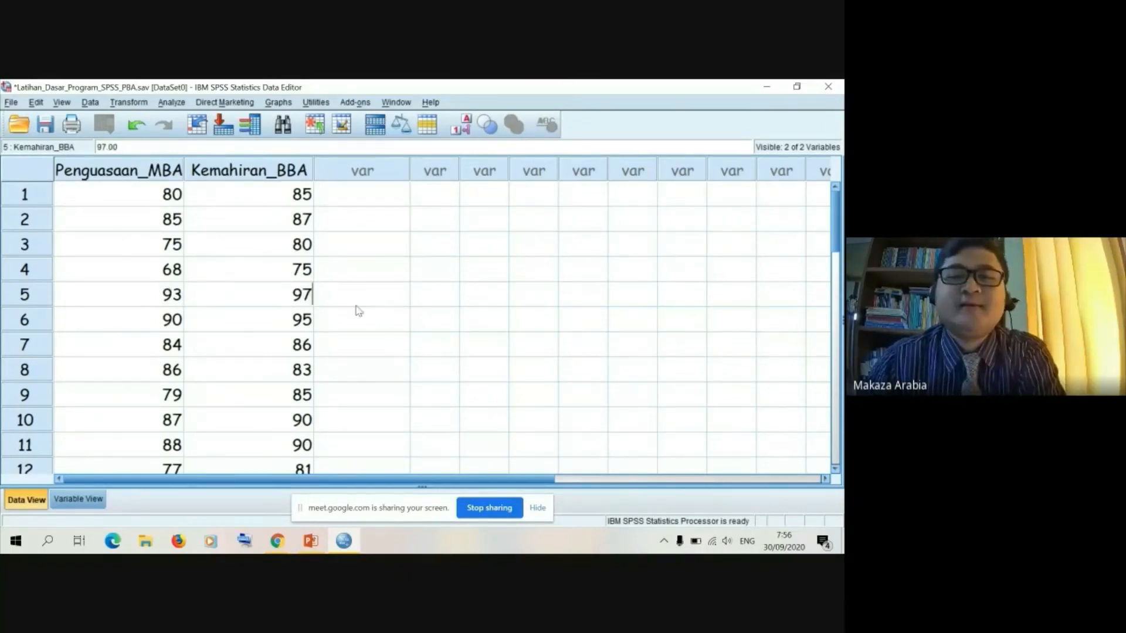
key(Tab)
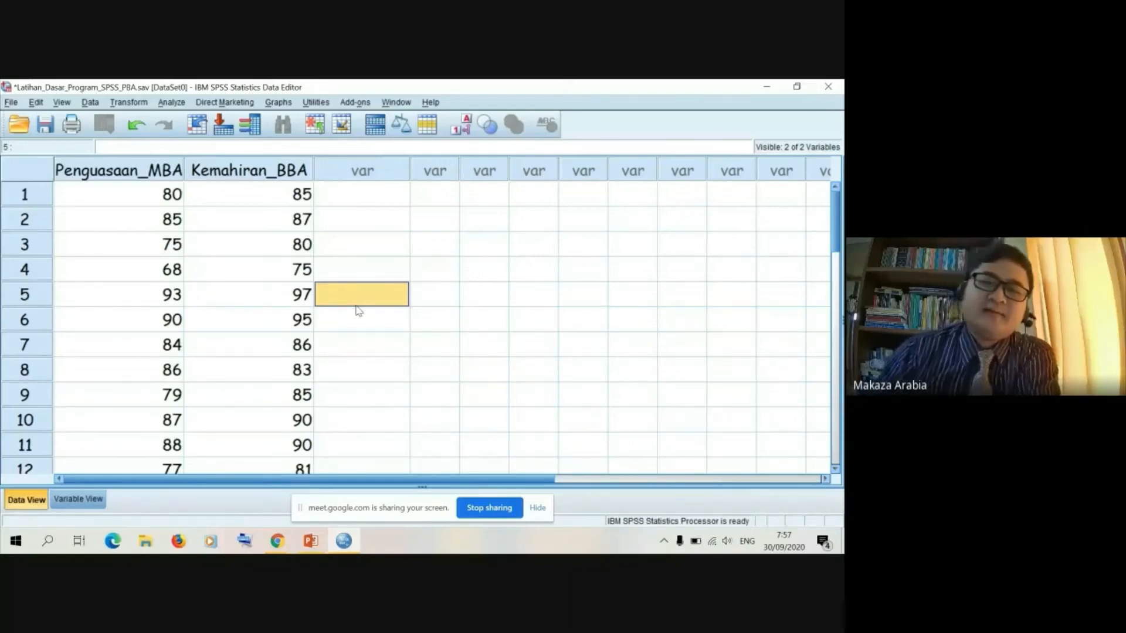
Cut the two added cases from the dataset, first the row with 93 and 97, then the row with 90 and 95
click(24, 294)
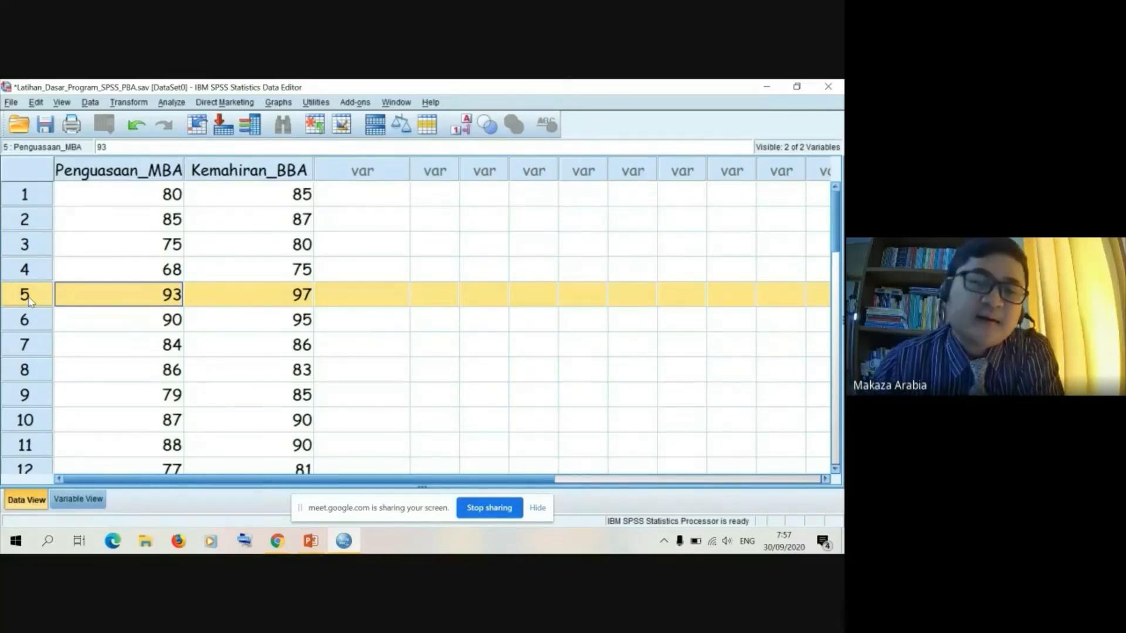
right_click(30, 301)
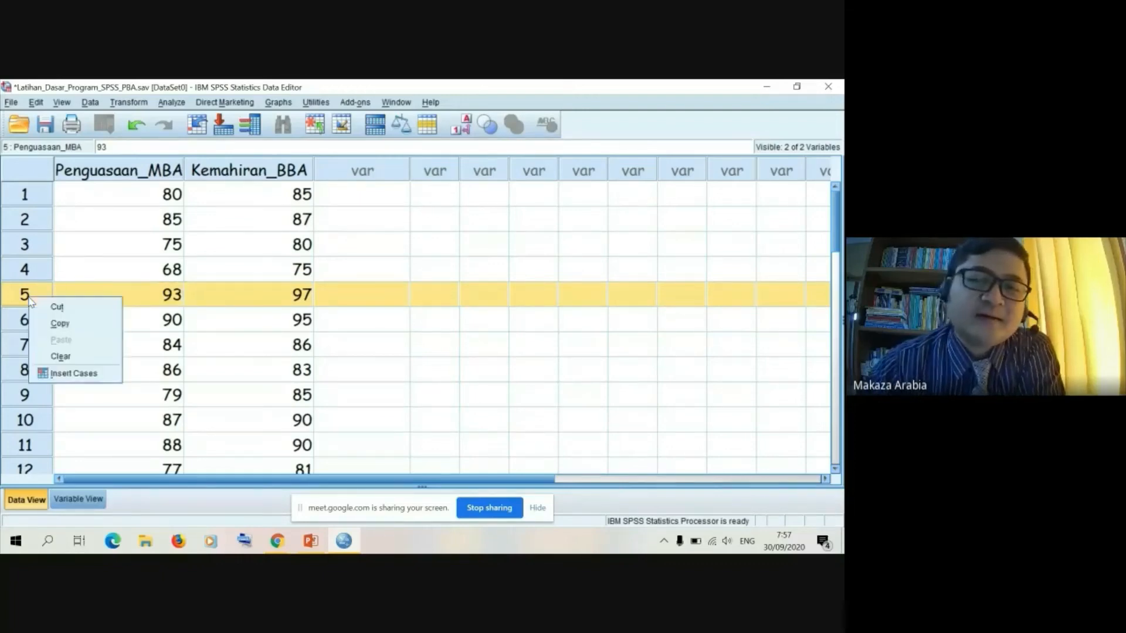
click(56, 307)
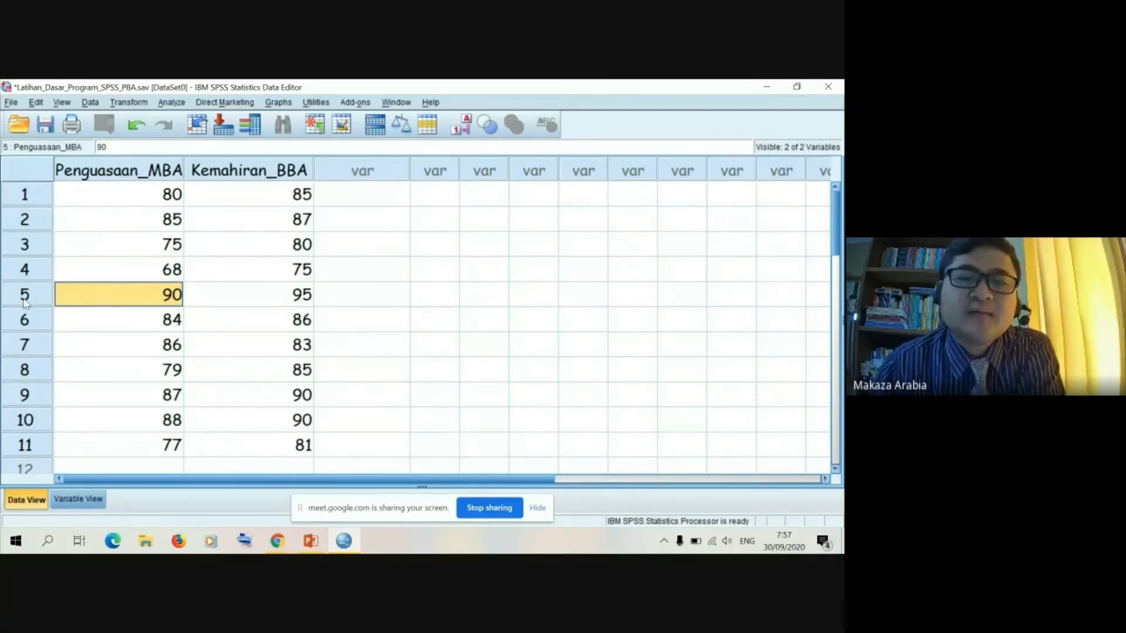
click(25, 302)
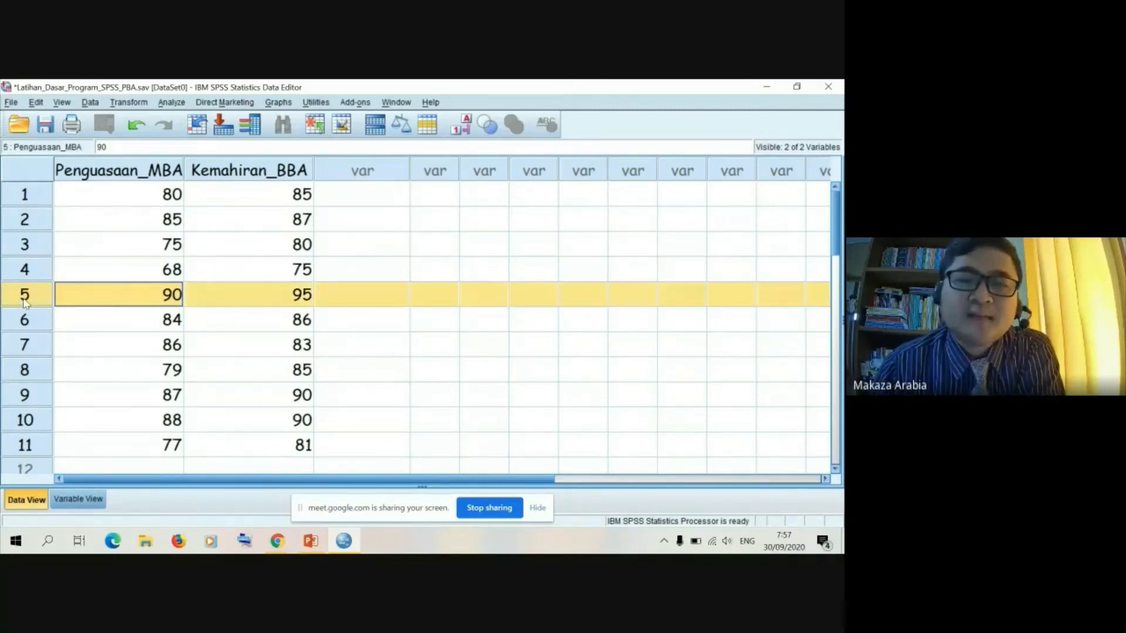
click(36, 103)
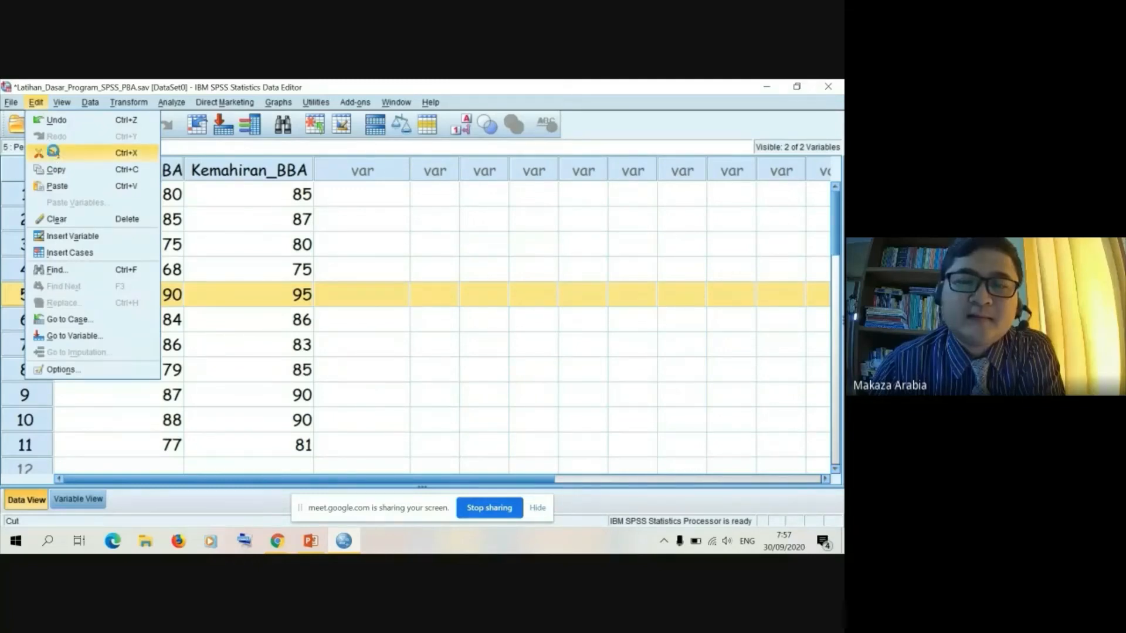
click(53, 155)
click(254, 352)
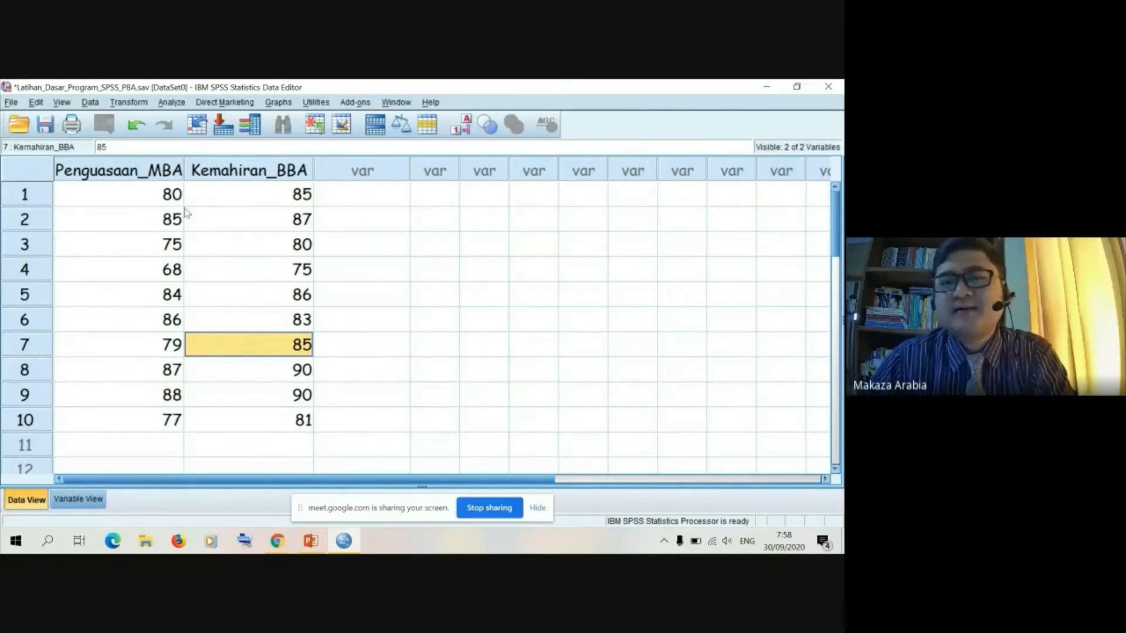
click(203, 221)
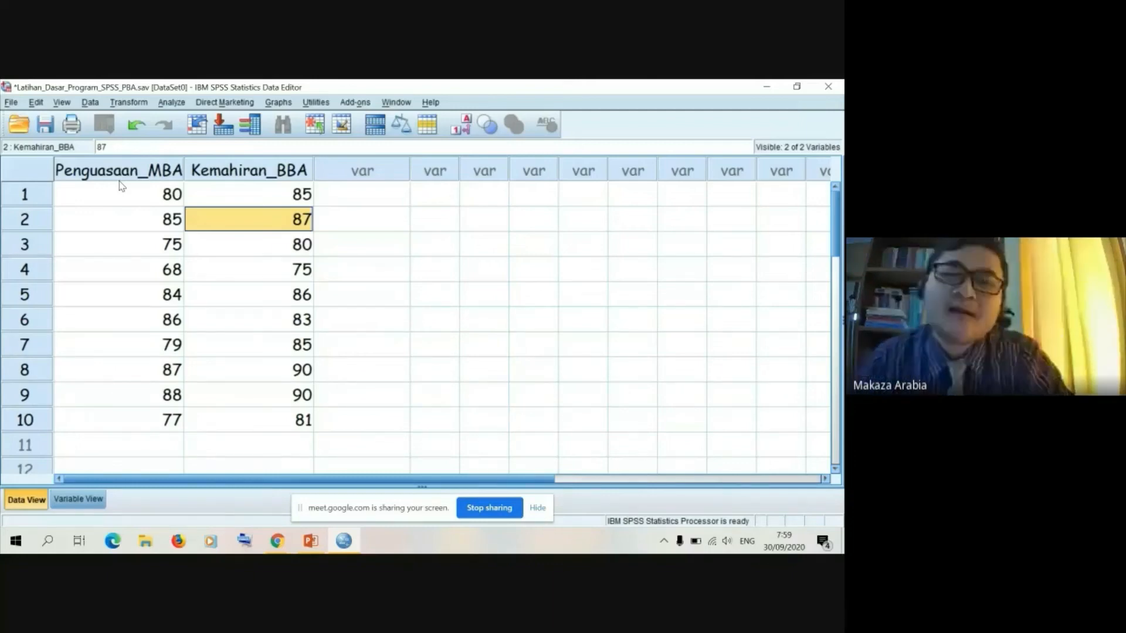
click(58, 106)
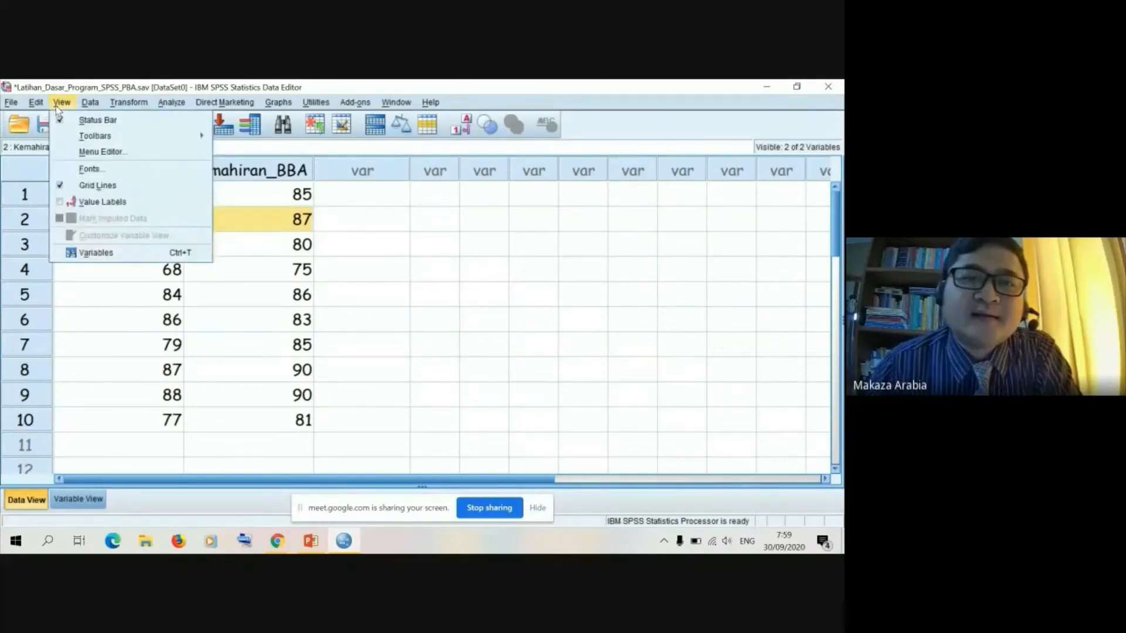
click(275, 263)
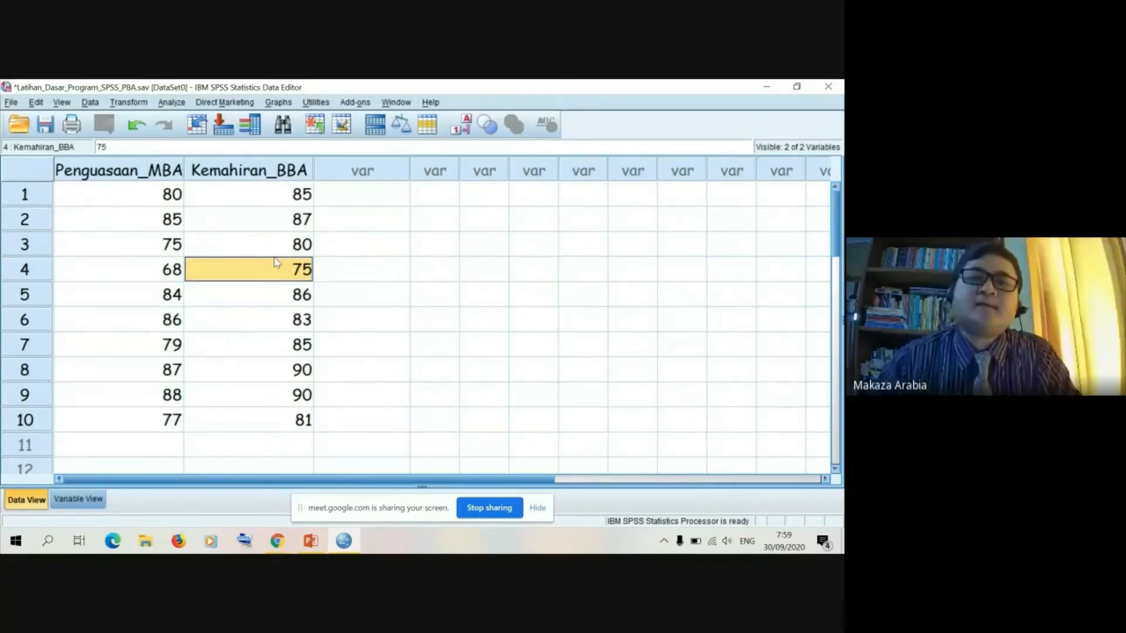
Change the data editor font to Goudy Old Style, Italic, size 20
click(70, 109)
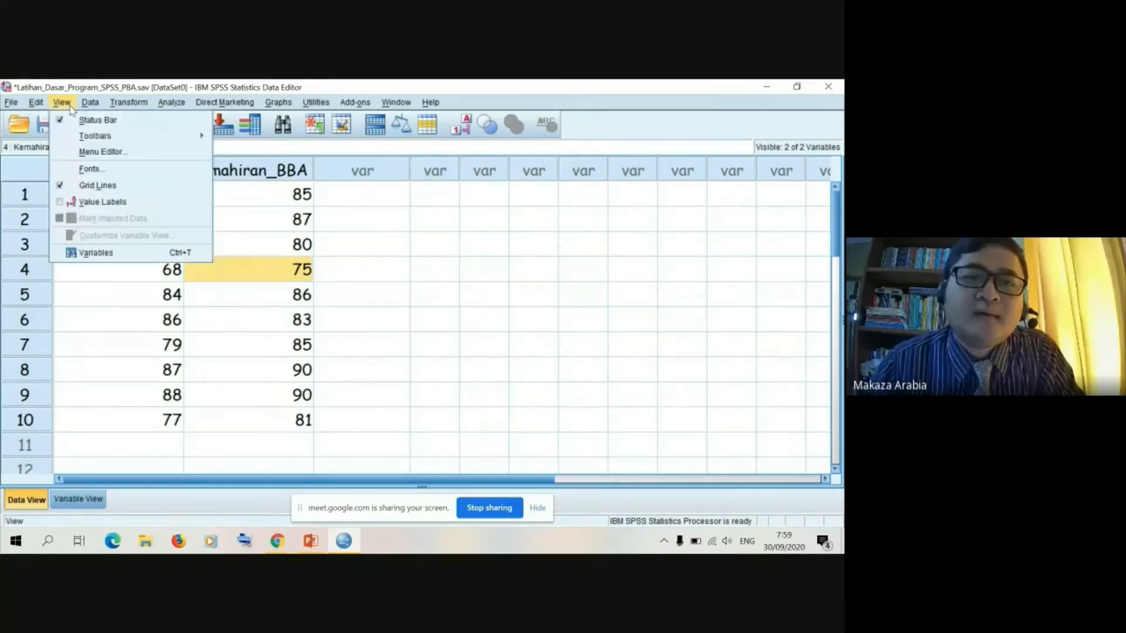
click(84, 170)
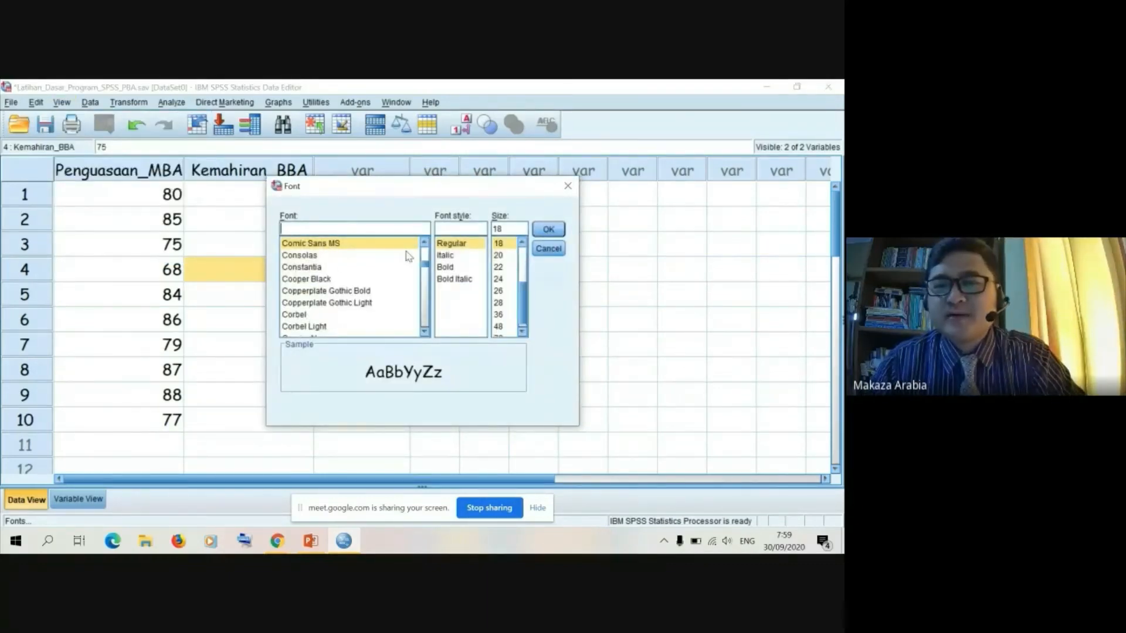
mouse_move(425, 266)
mouse_down()
mouse_move(427, 253)
mouse_move(431, 281)
mouse_up()
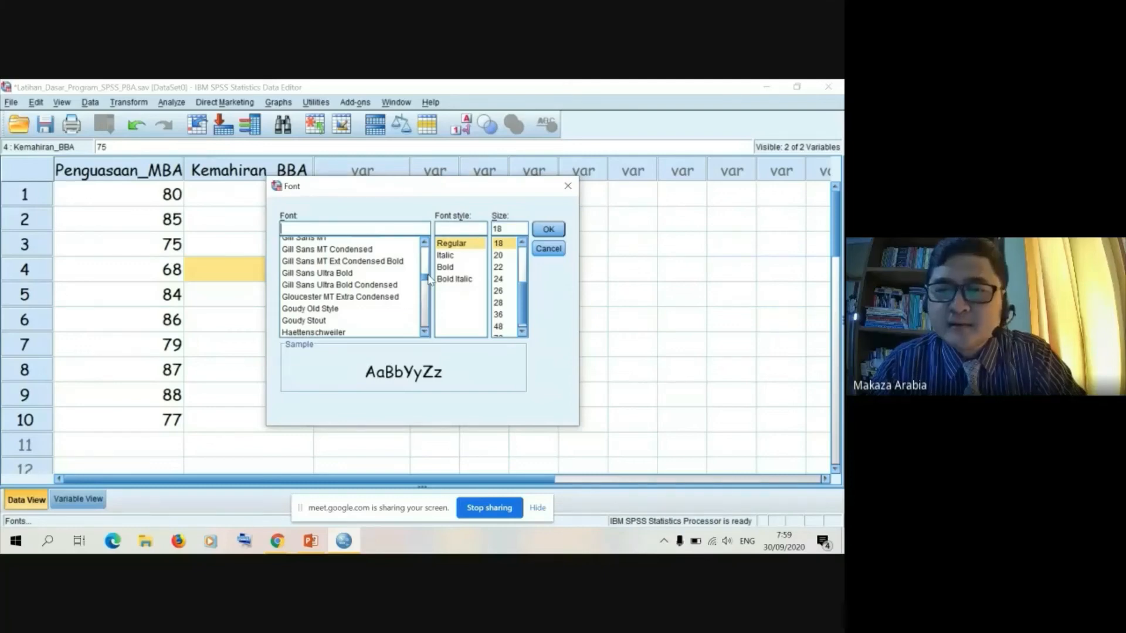
click(340, 310)
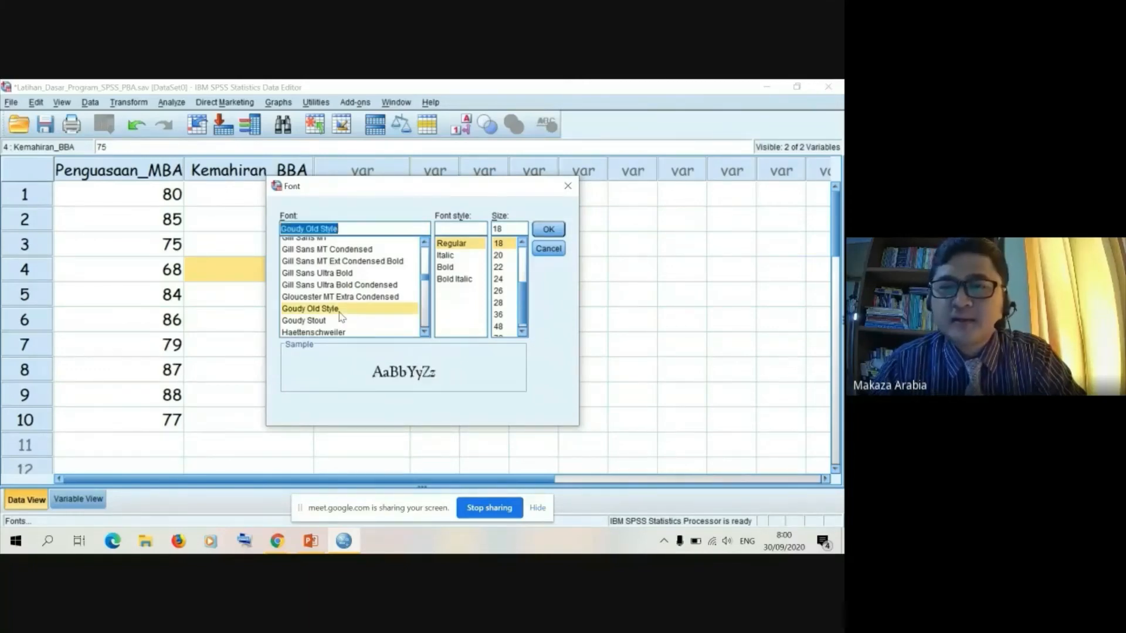
click(462, 258)
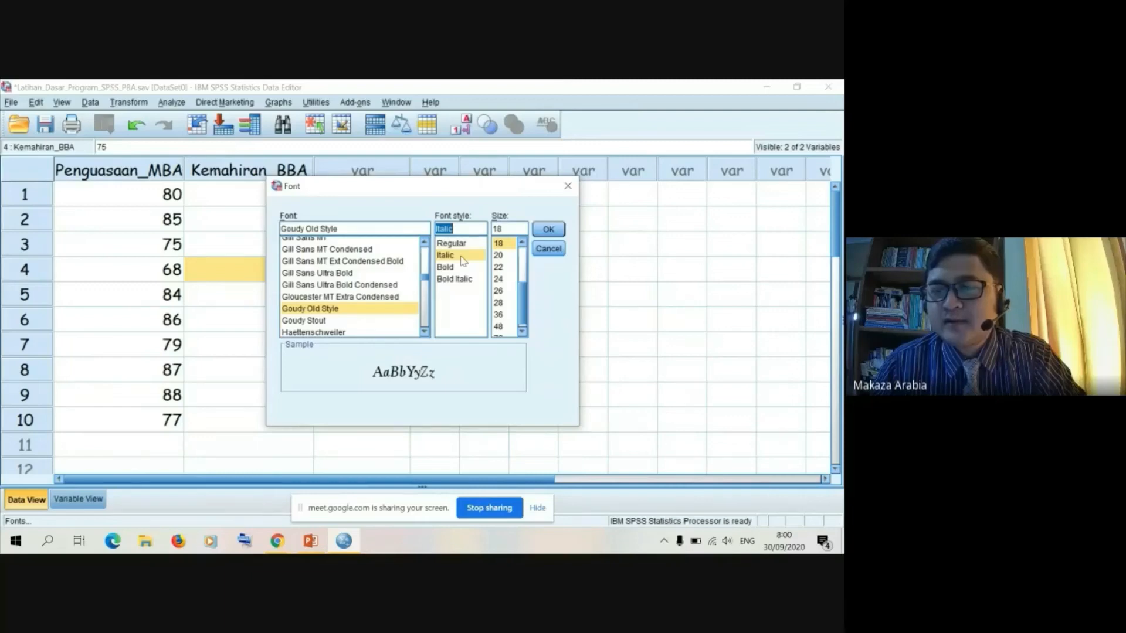
click(524, 264)
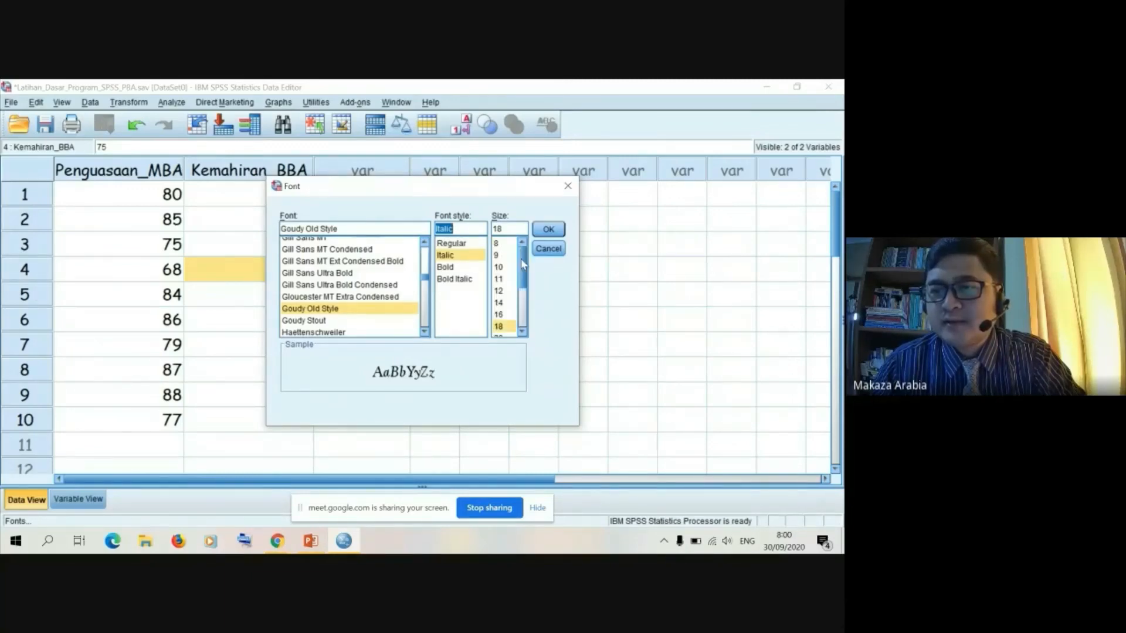
click(524, 332)
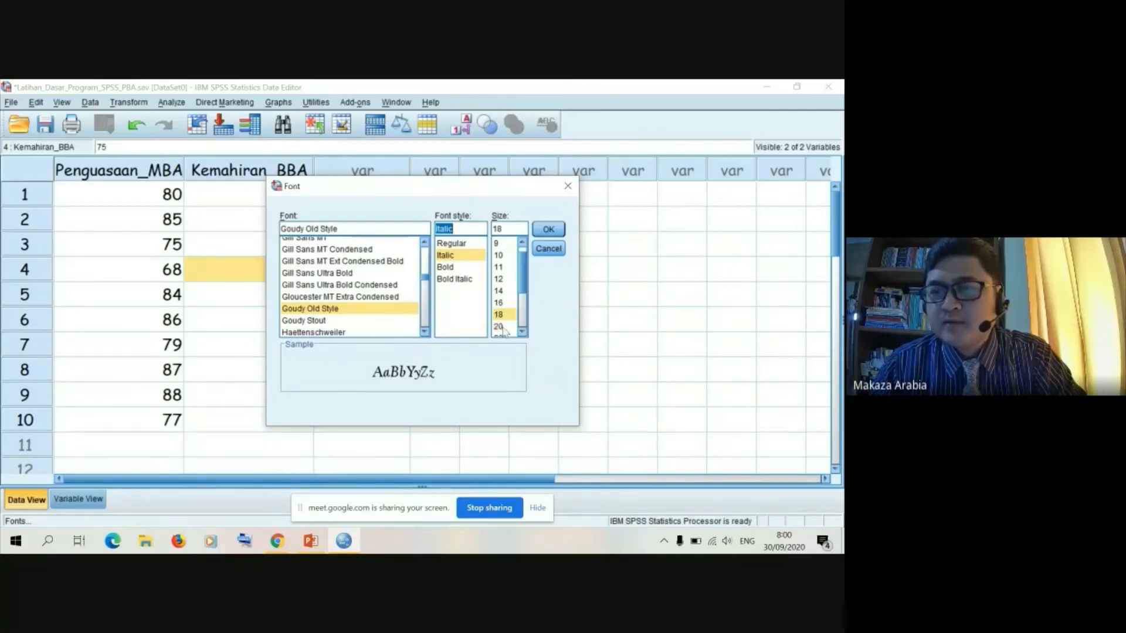
click(502, 327)
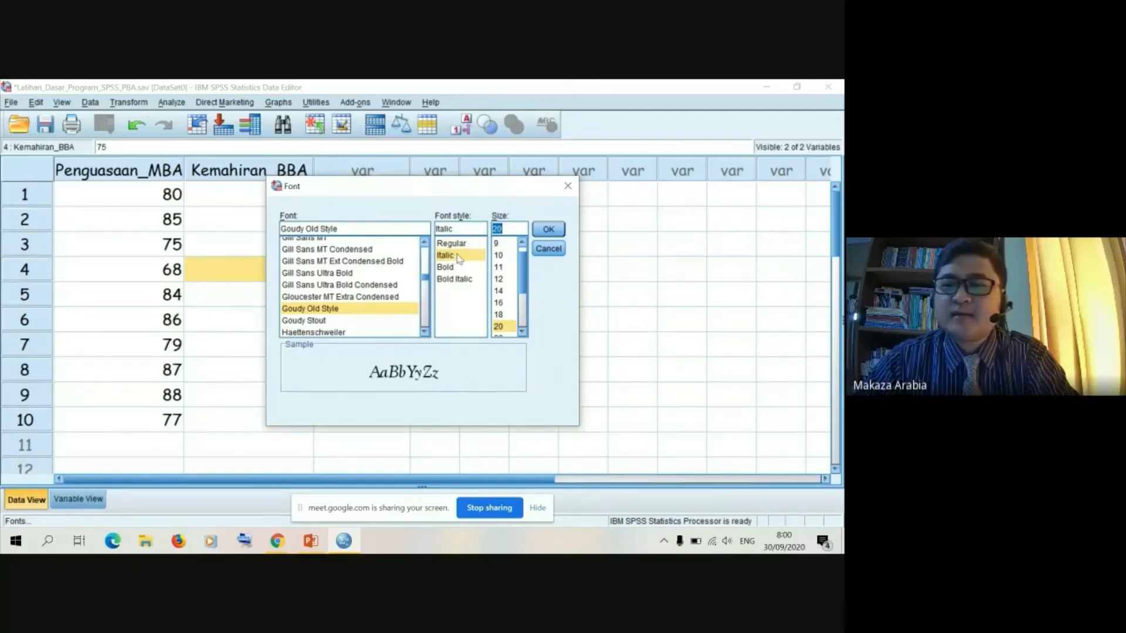
click(546, 231)
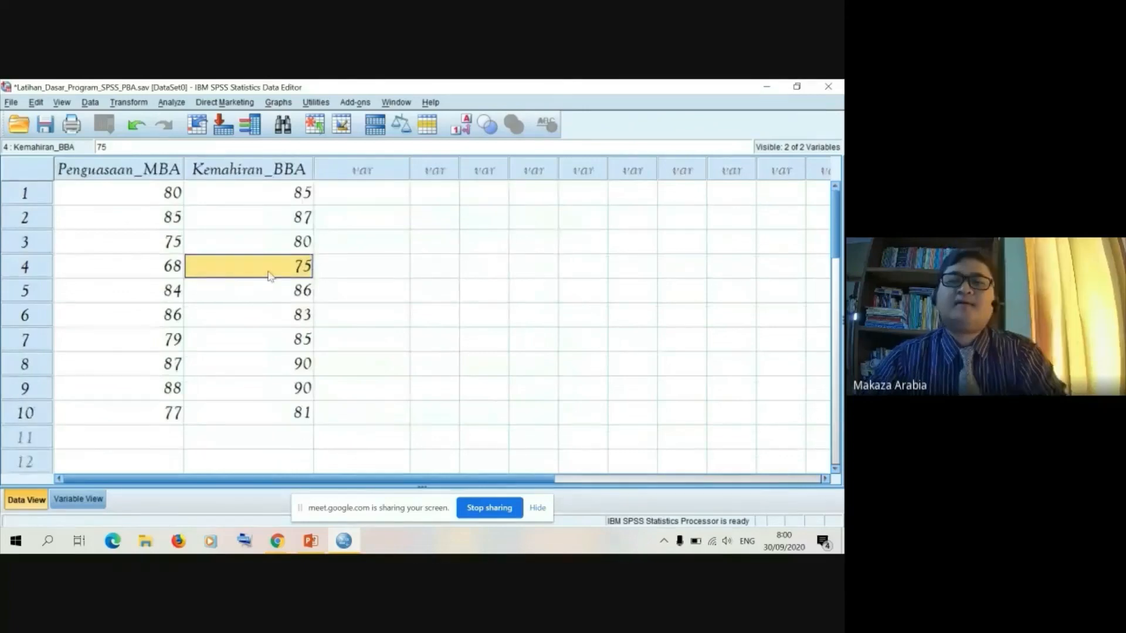
click(285, 364)
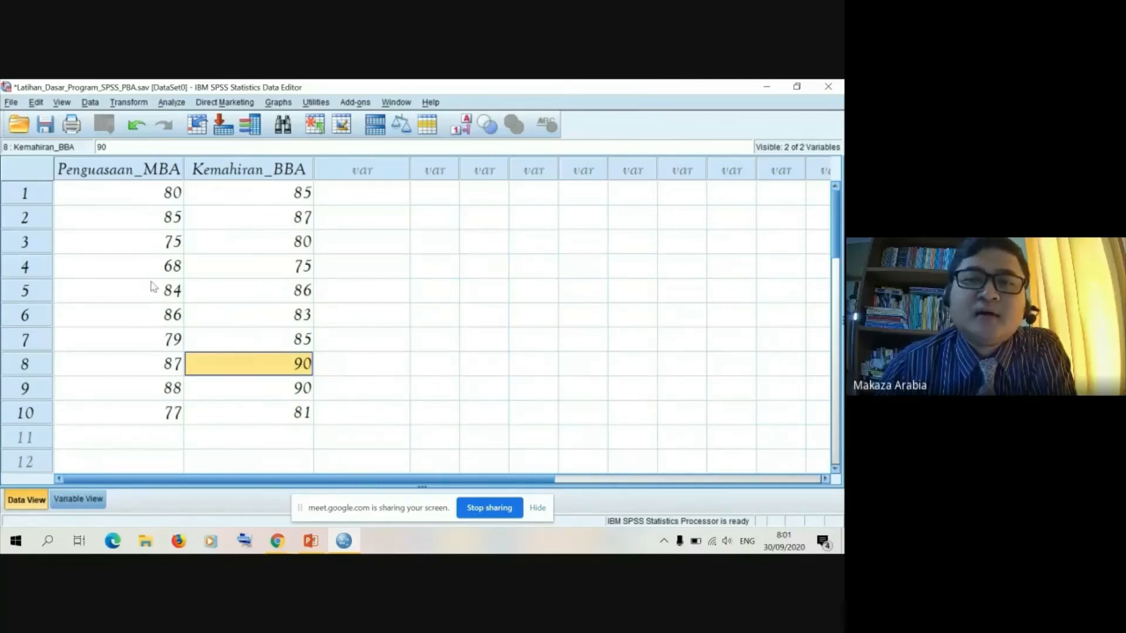
Hide the grid lines in the data editor
click(364, 316)
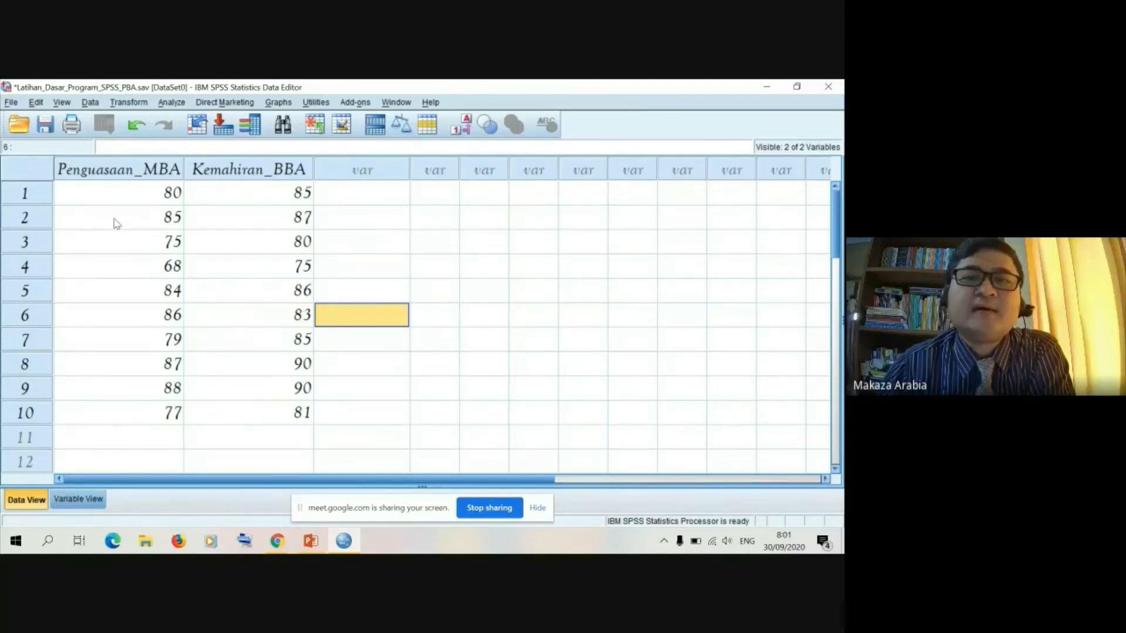
click(61, 104)
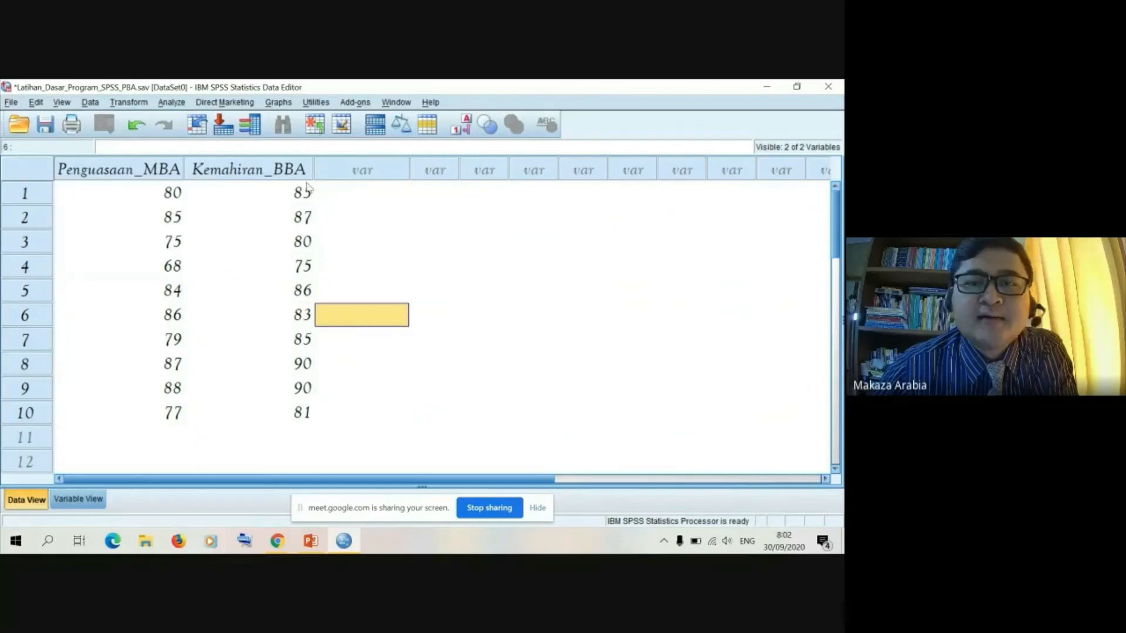
click(426, 235)
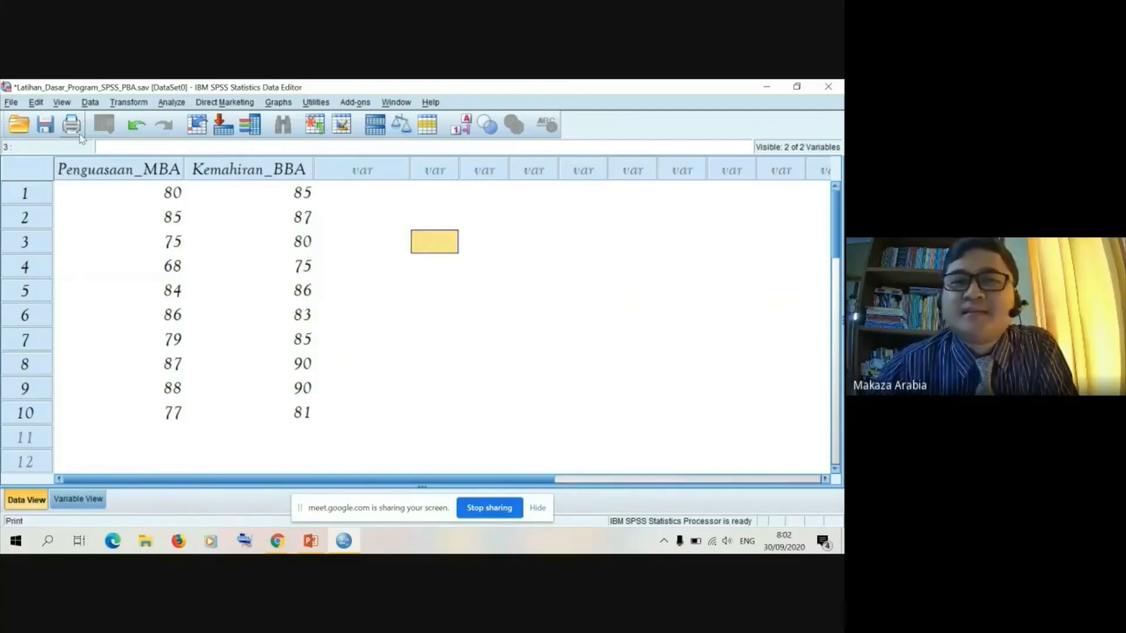
Turn the data editor's grid lines back on
click(62, 104)
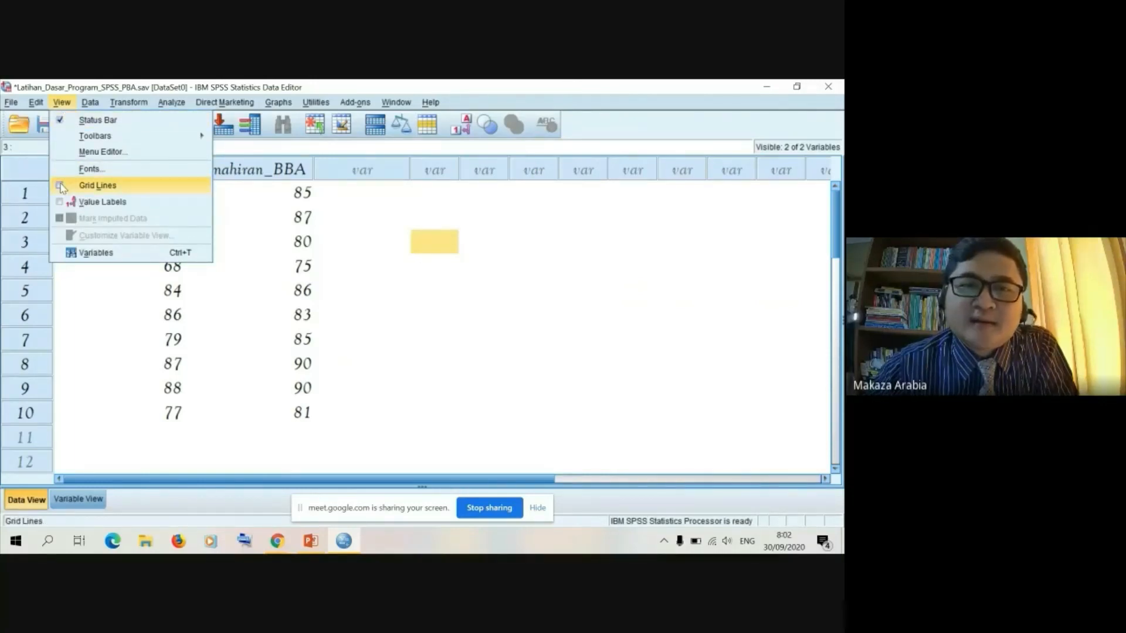
click(62, 187)
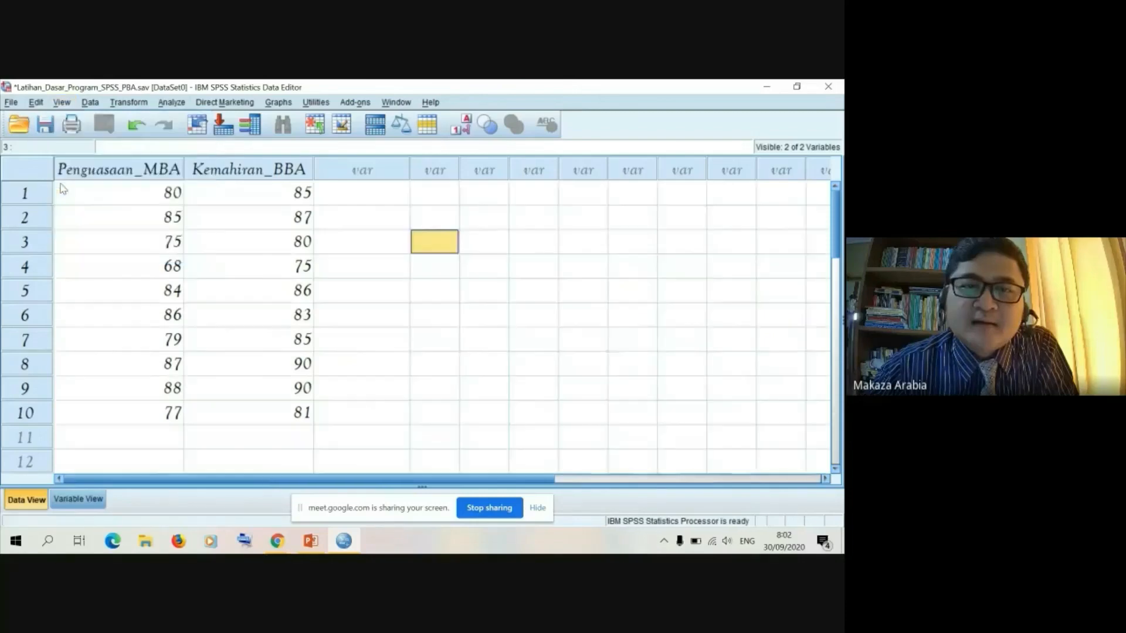
click(367, 333)
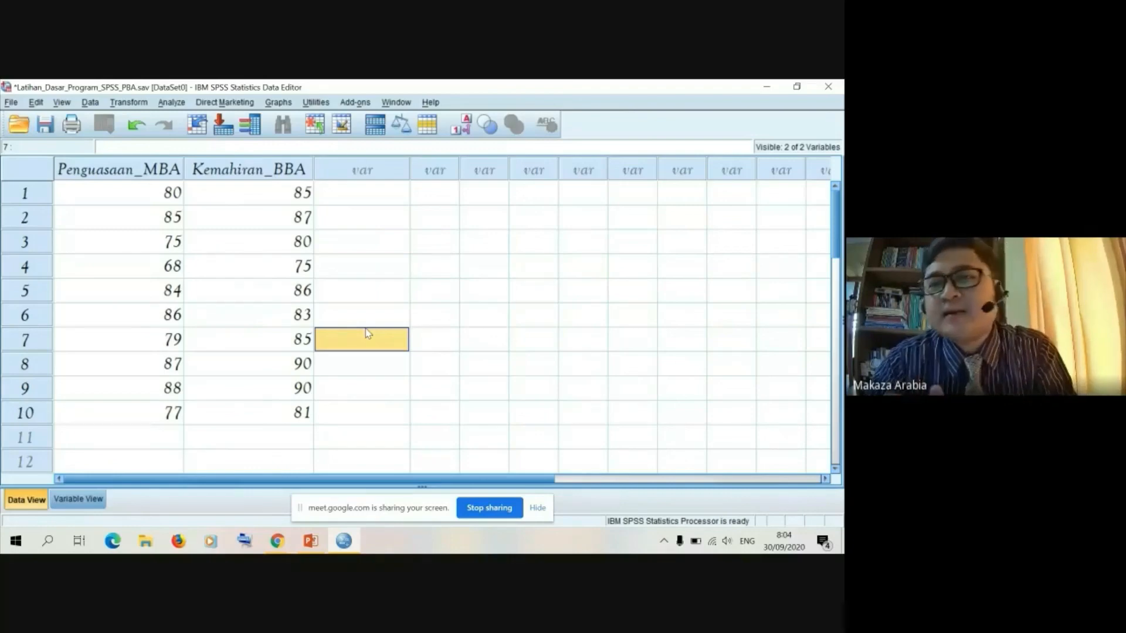
Exit the program and save the changes to the dataset file Latihan_Dasar_Program_SPSS_PBA.sav
click(250, 336)
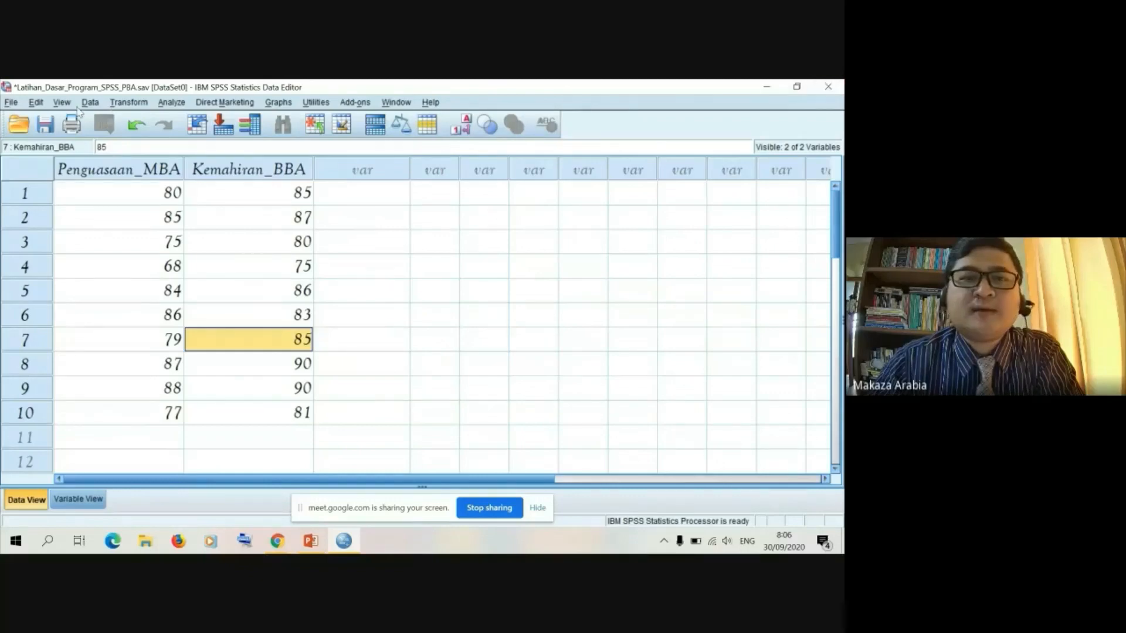
click(10, 103)
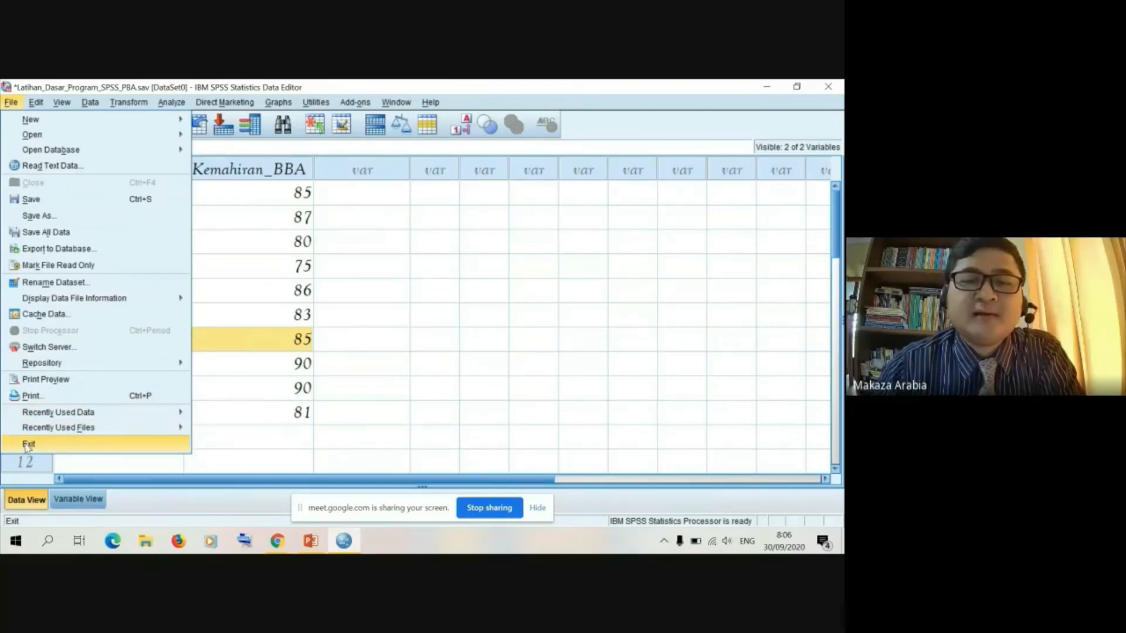
click(26, 445)
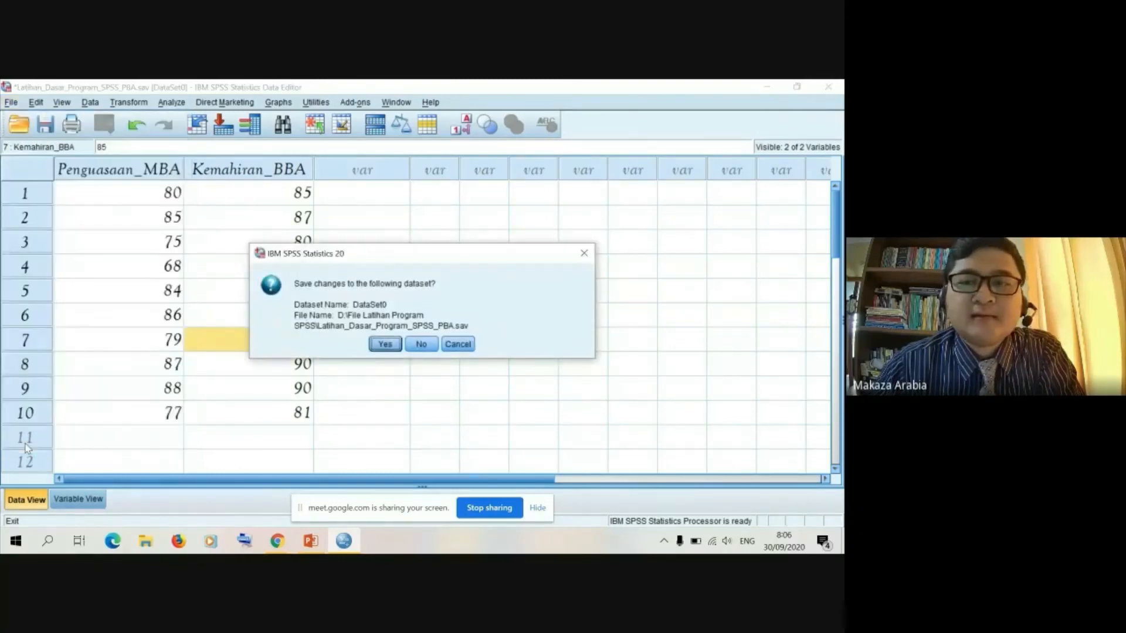
click(387, 352)
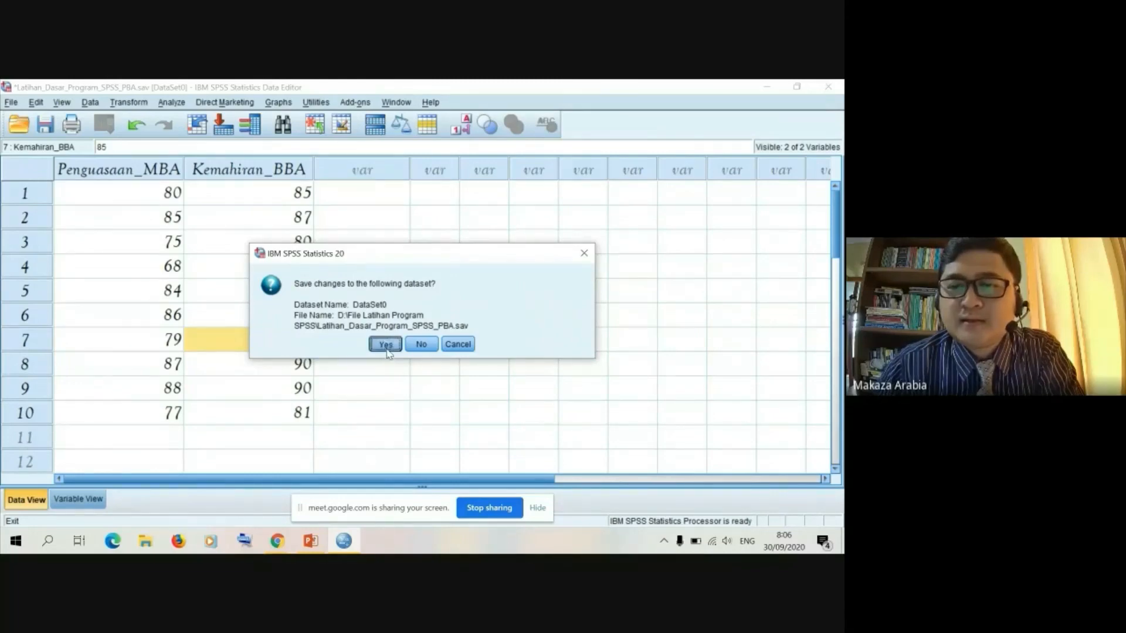